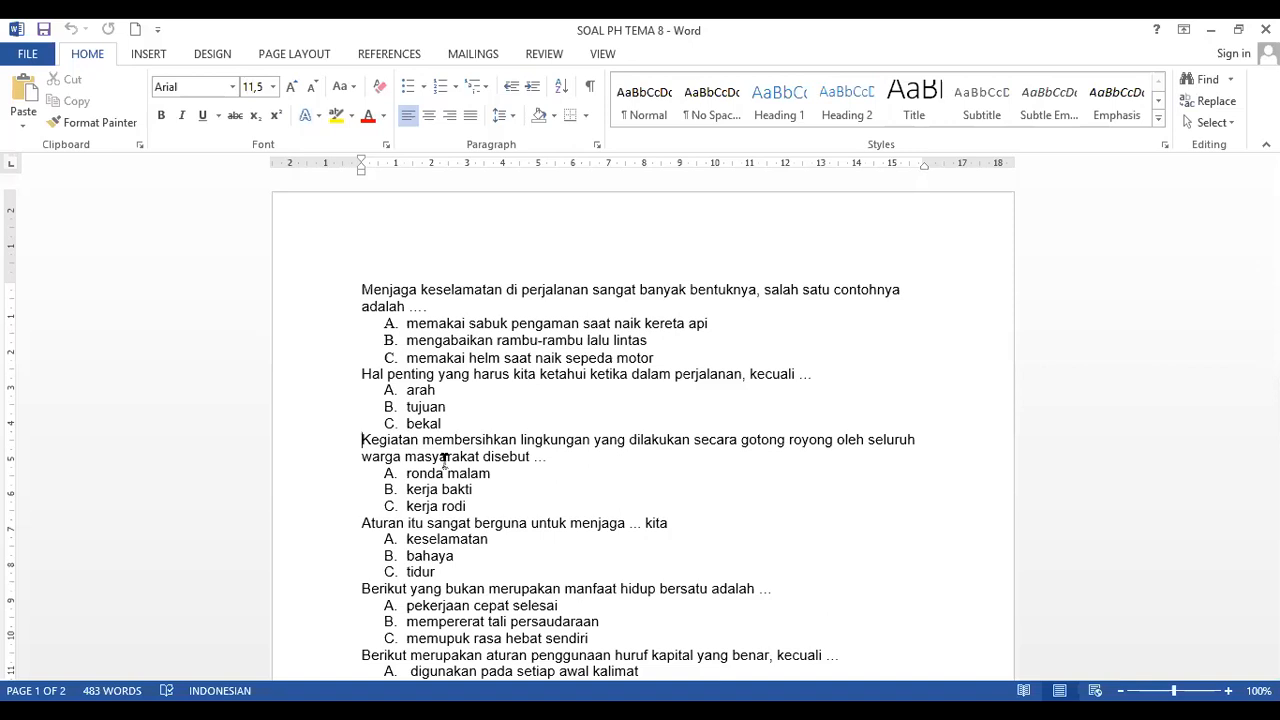
Look through the multiple-choice questions and examine how the lettered answer options are laid out under each question.
{"action": "scroll", "coordinate": [600, 414], "scroll_direction": "down", "scroll_amount": 1}
{"action": "scroll", "coordinate": [600, 414], "scroll_direction": "down", "scroll_amount": 5}
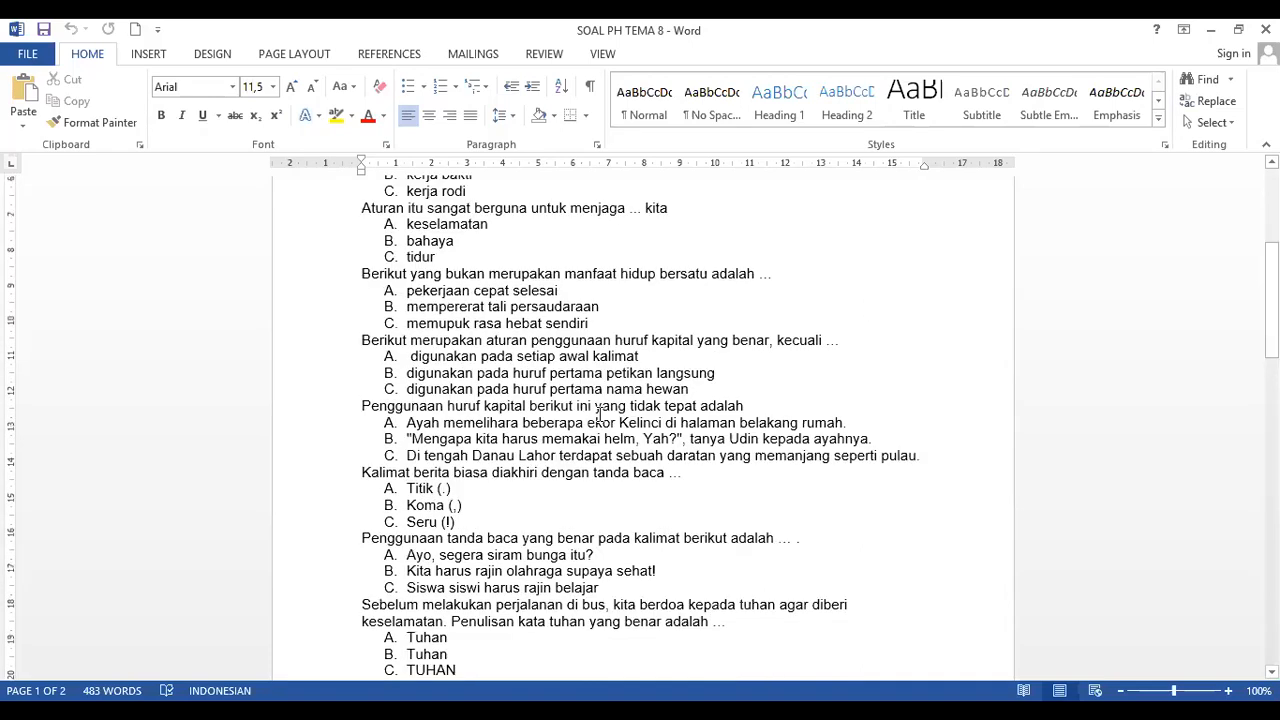
{"action": "scroll", "coordinate": [600, 414], "scroll_direction": "up", "scroll_amount": 6}
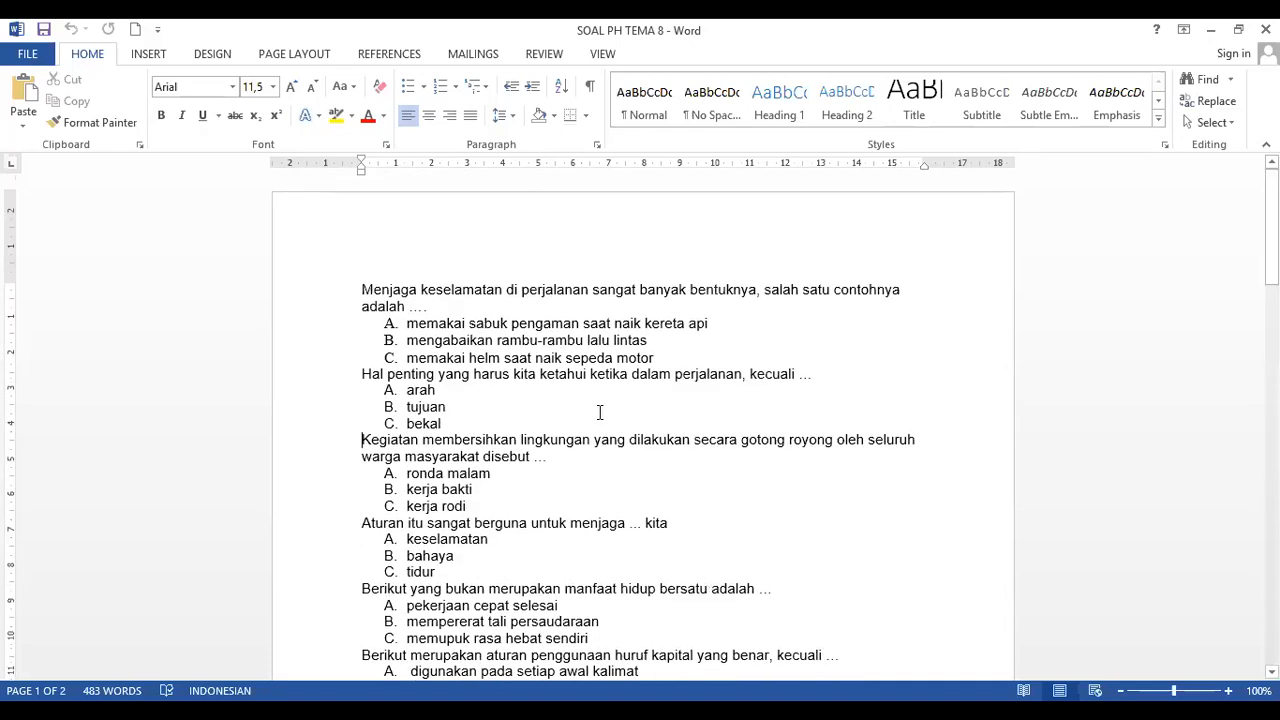
{"action": "scroll", "coordinate": [600, 413], "scroll_direction": "down", "scroll_amount": 1}
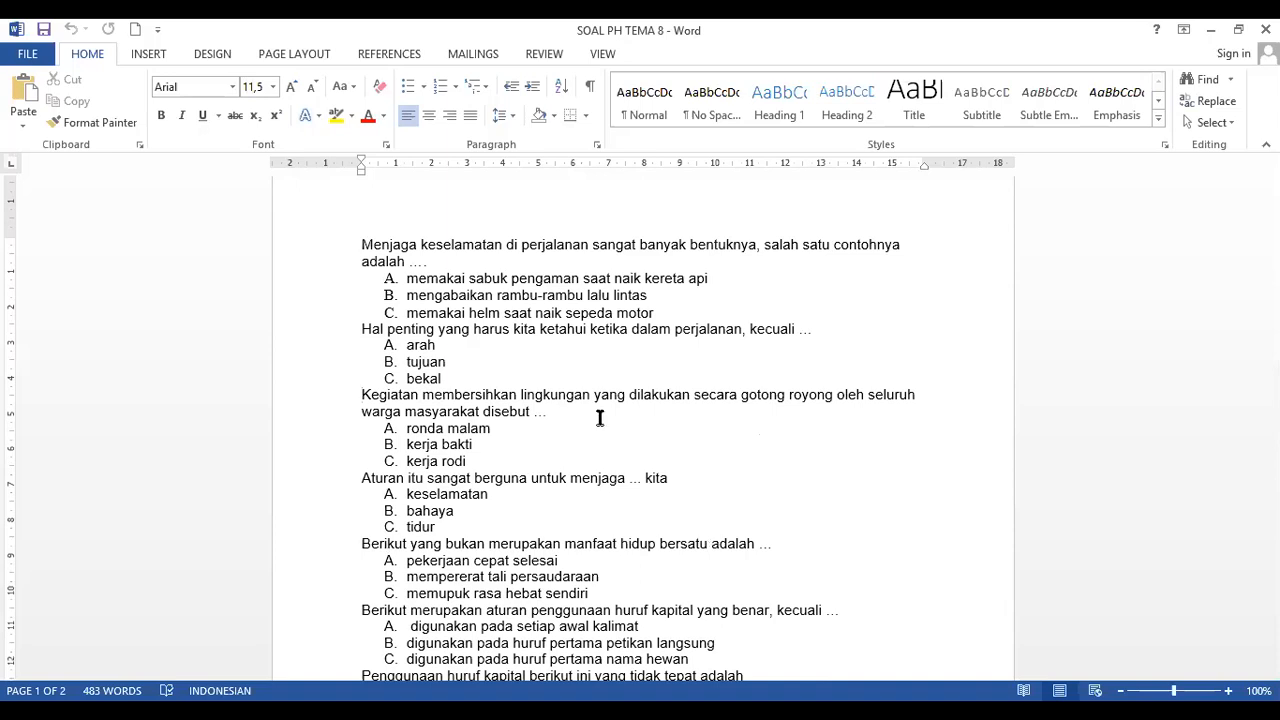
{"action": "scroll", "coordinate": [543, 194], "scroll_direction": "up", "scroll_amount": 1}
{"action": "scroll", "coordinate": [603, 358], "scroll_direction": "up", "scroll_amount": 1}
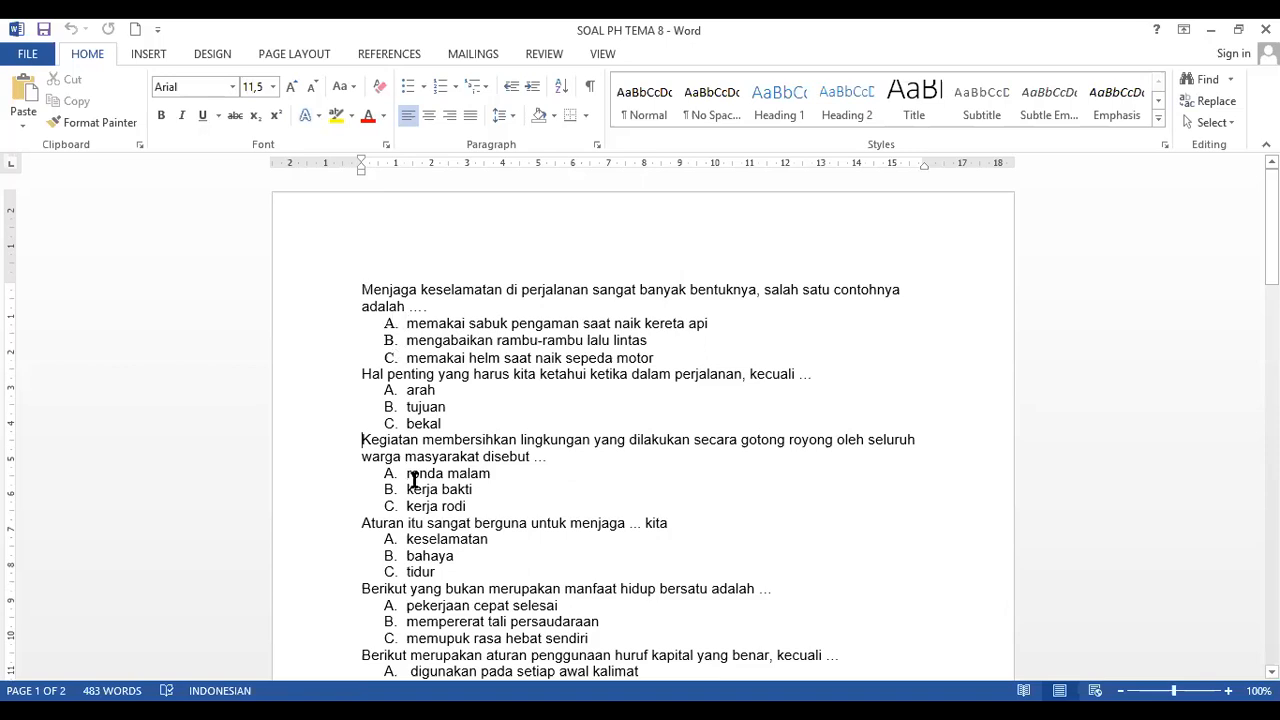
{"action": "left_click", "coordinate": [393, 334]}
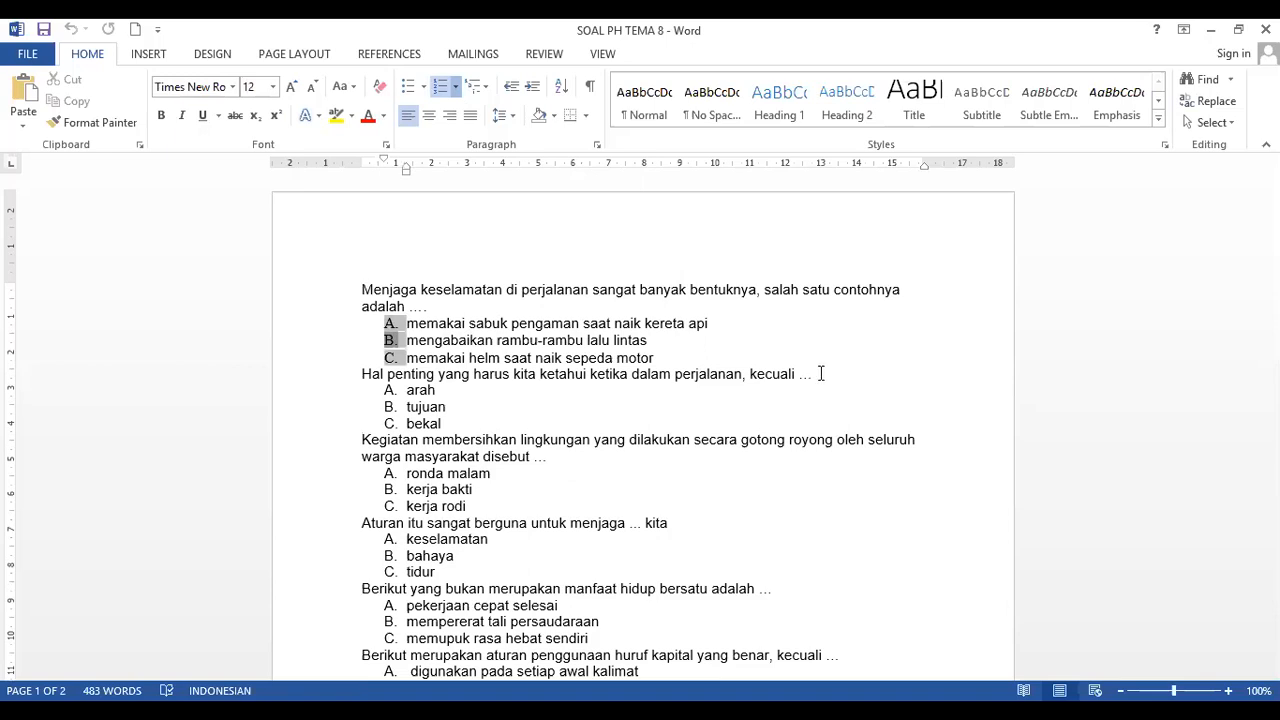
{"action": "left_click", "coordinate": [860, 312]}
{"action": "left_click", "coordinate": [907, 290]}
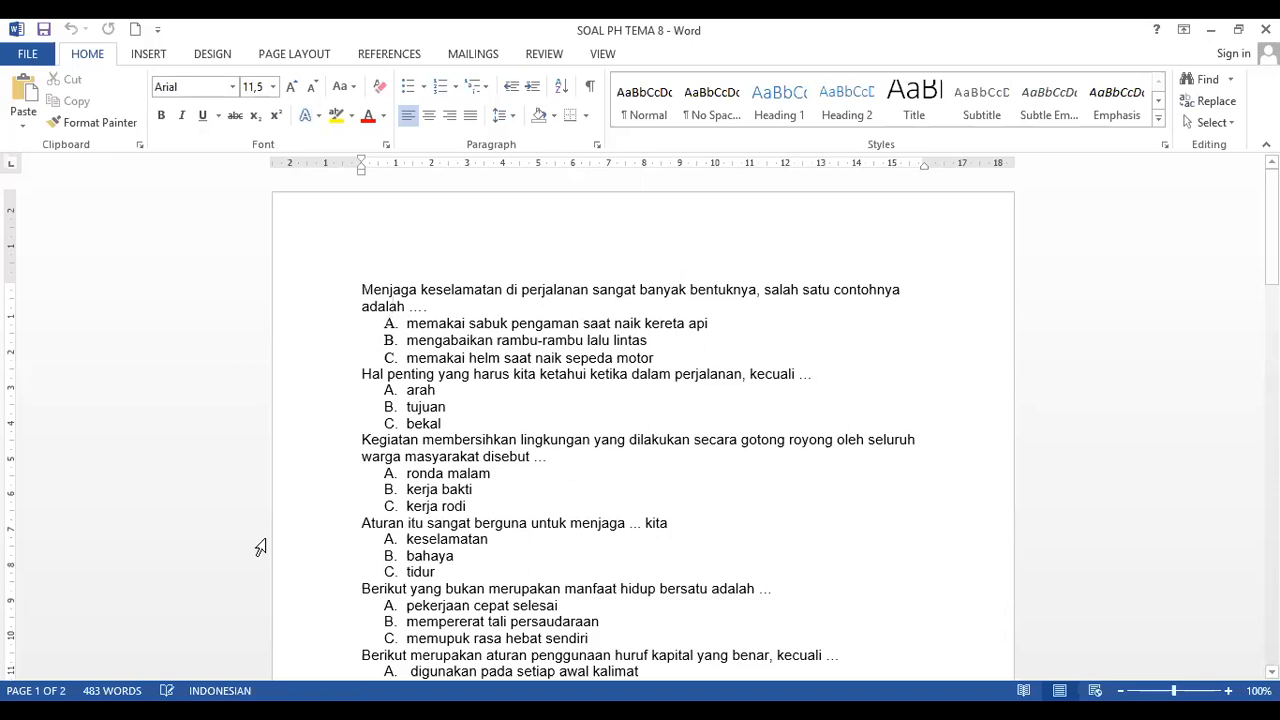
{"action": "key", "text": "Down"}
{"action": "key", "text": "Return"}
{"action": "type", "text": "a."}
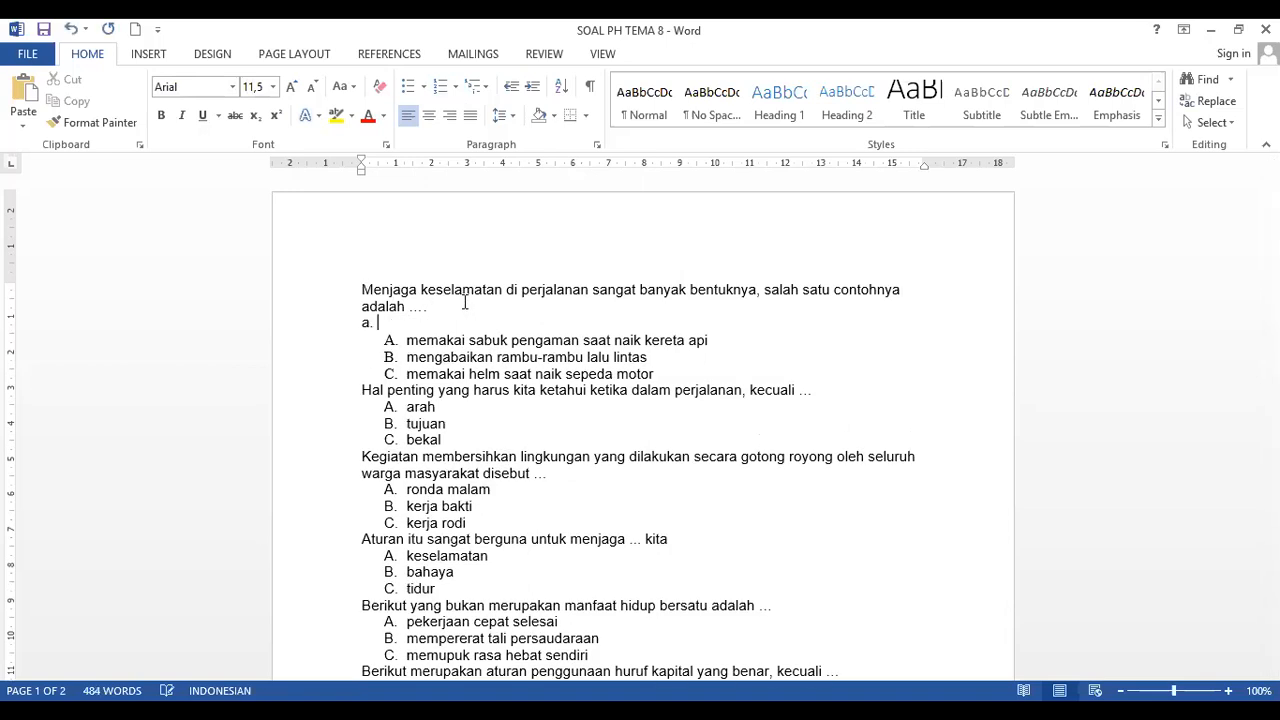
{"action": "key", "text": "ctrl+z"}
{"action": "key", "text": "Return"}
{"action": "type", "text": "B."}
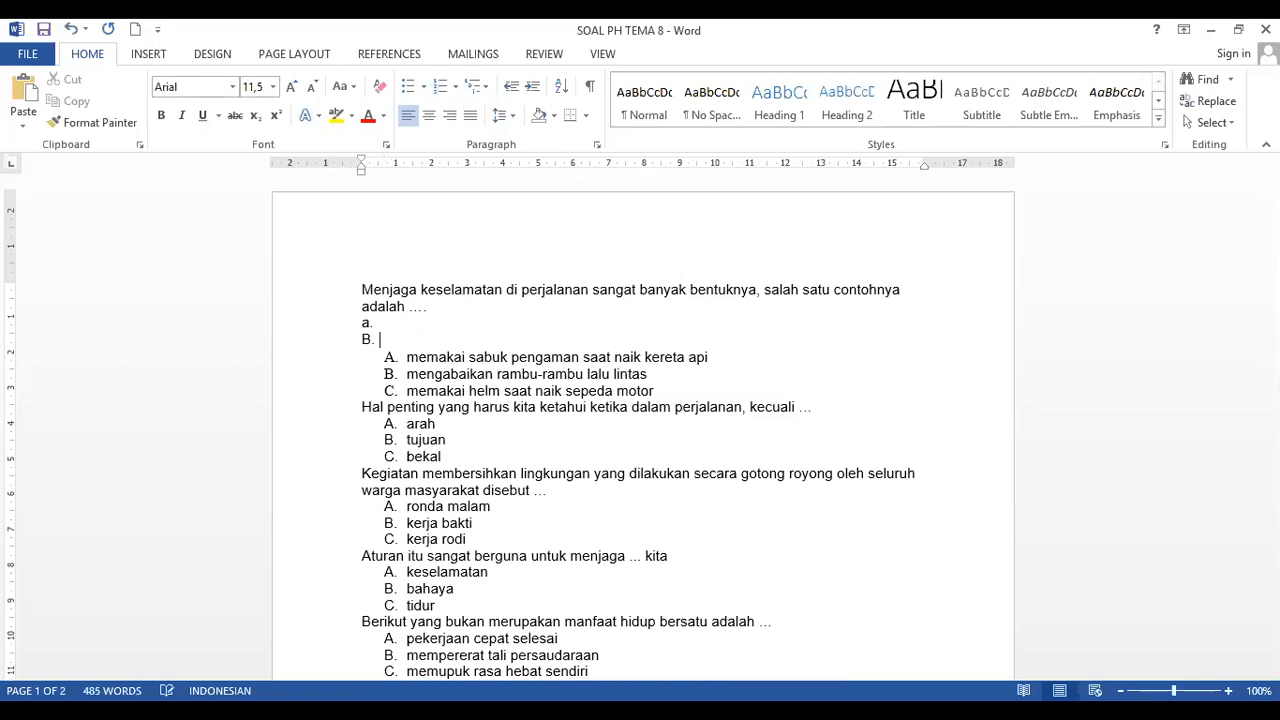
{"action": "left_click_drag", "start_coordinate": [328, 331], "coordinate": [354, 352]}
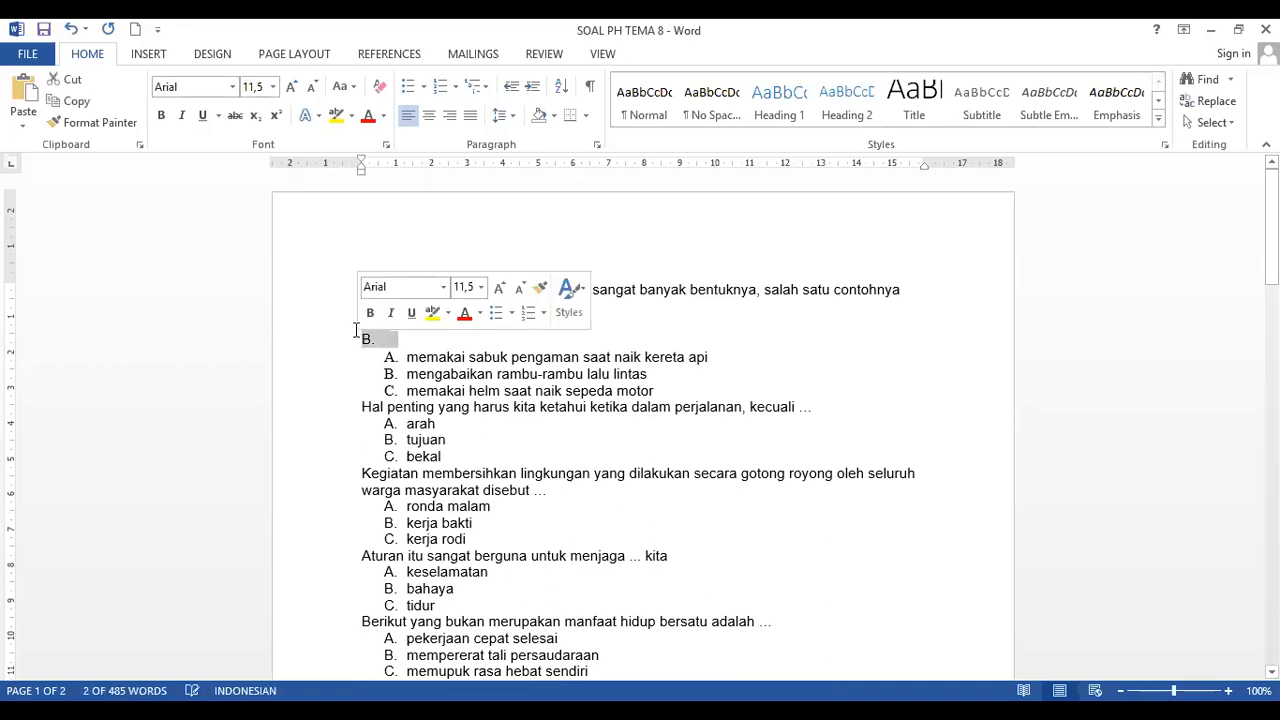
{"action": "key", "text": "Delete"}
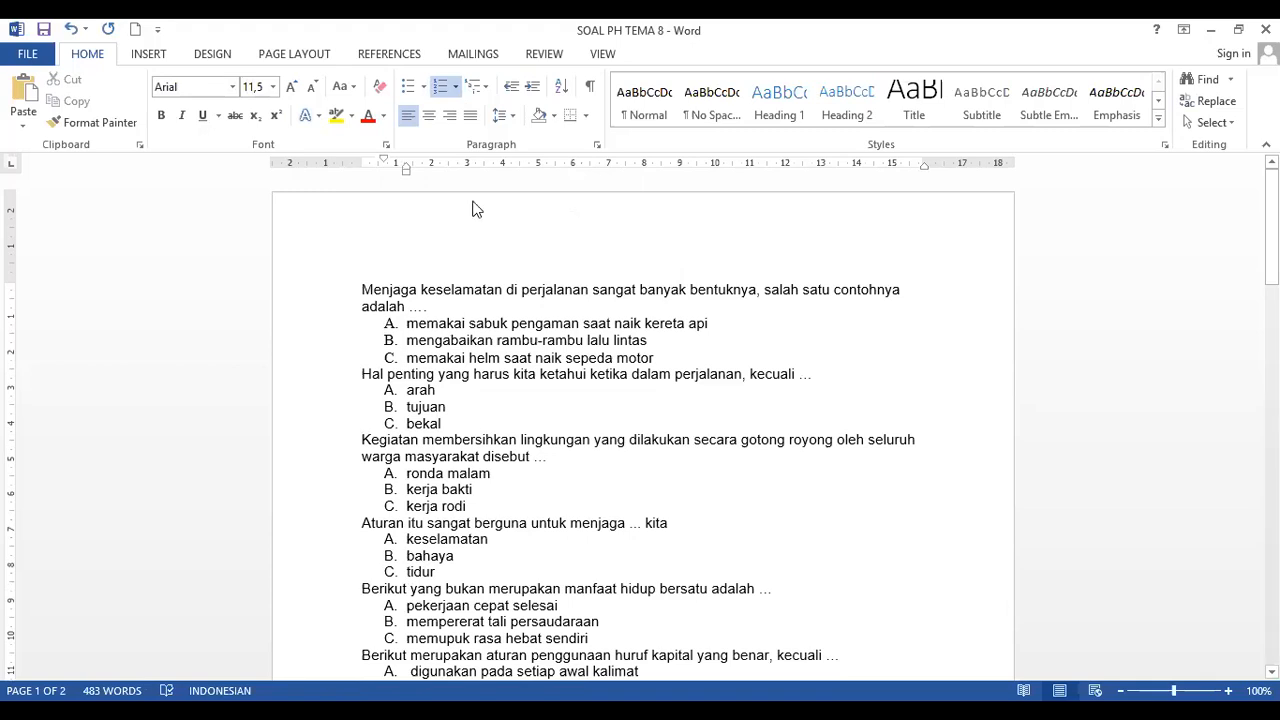
Check that the answer options of the first two questions use automatic A, B, C numbering and the question text is unnumbered.
{"action": "left_click", "coordinate": [390, 322]}
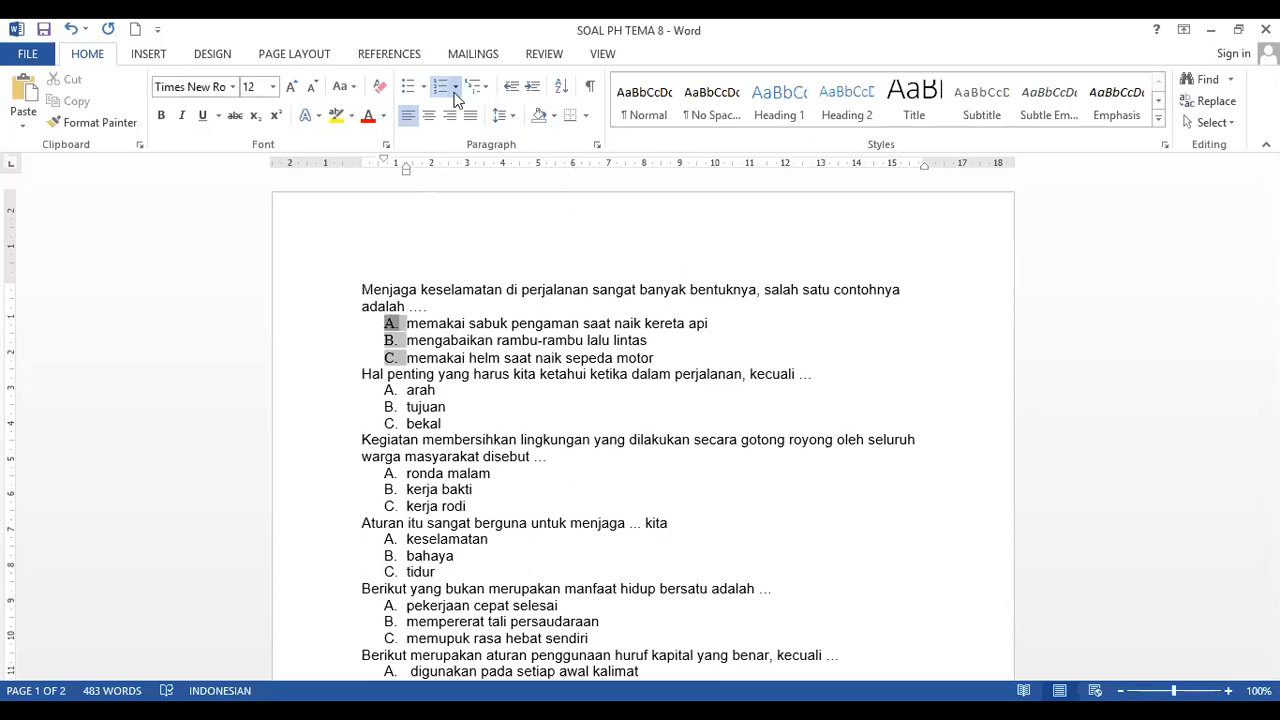
{"action": "left_click", "coordinate": [390, 390]}
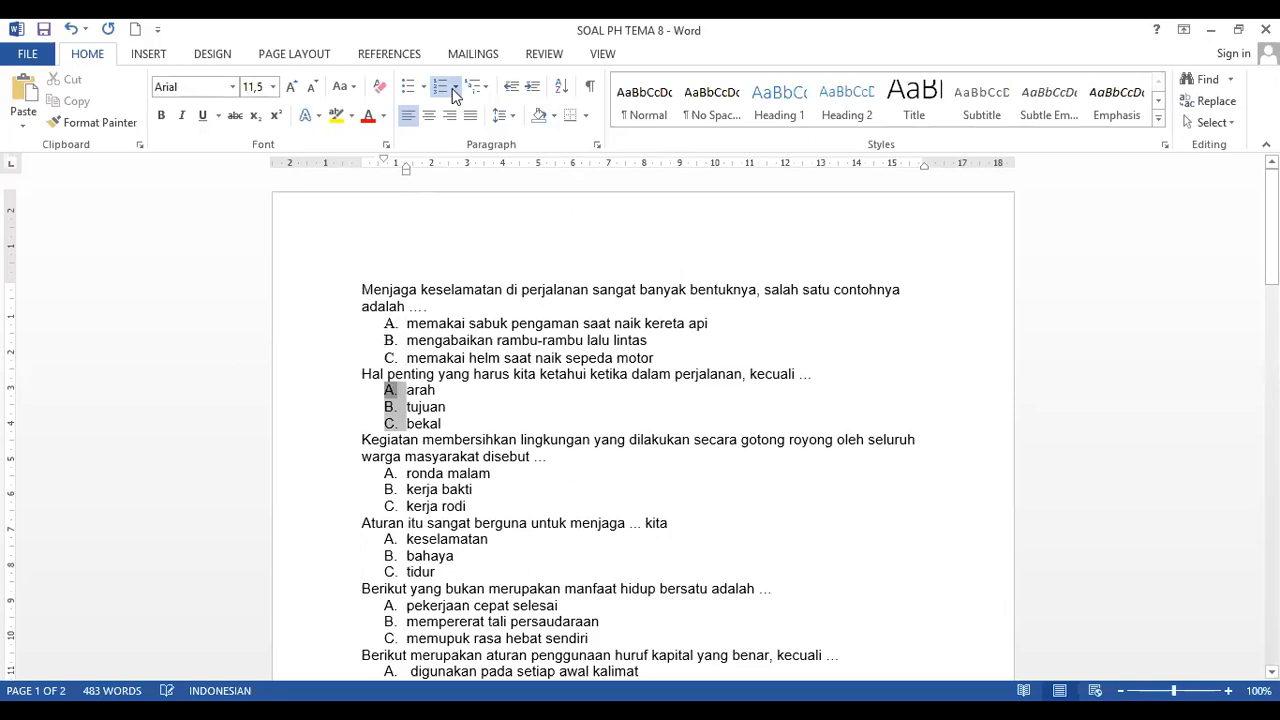
{"action": "left_click", "coordinate": [648, 322]}
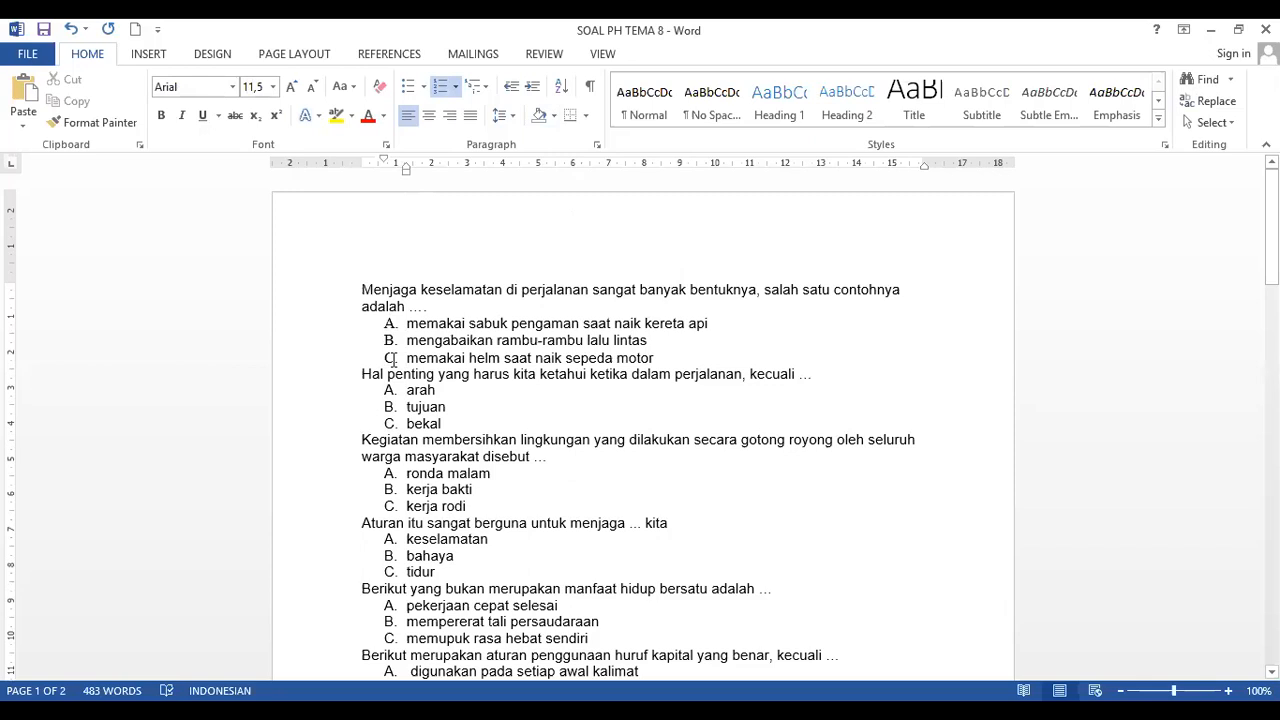
{"action": "left_click", "coordinate": [343, 374]}
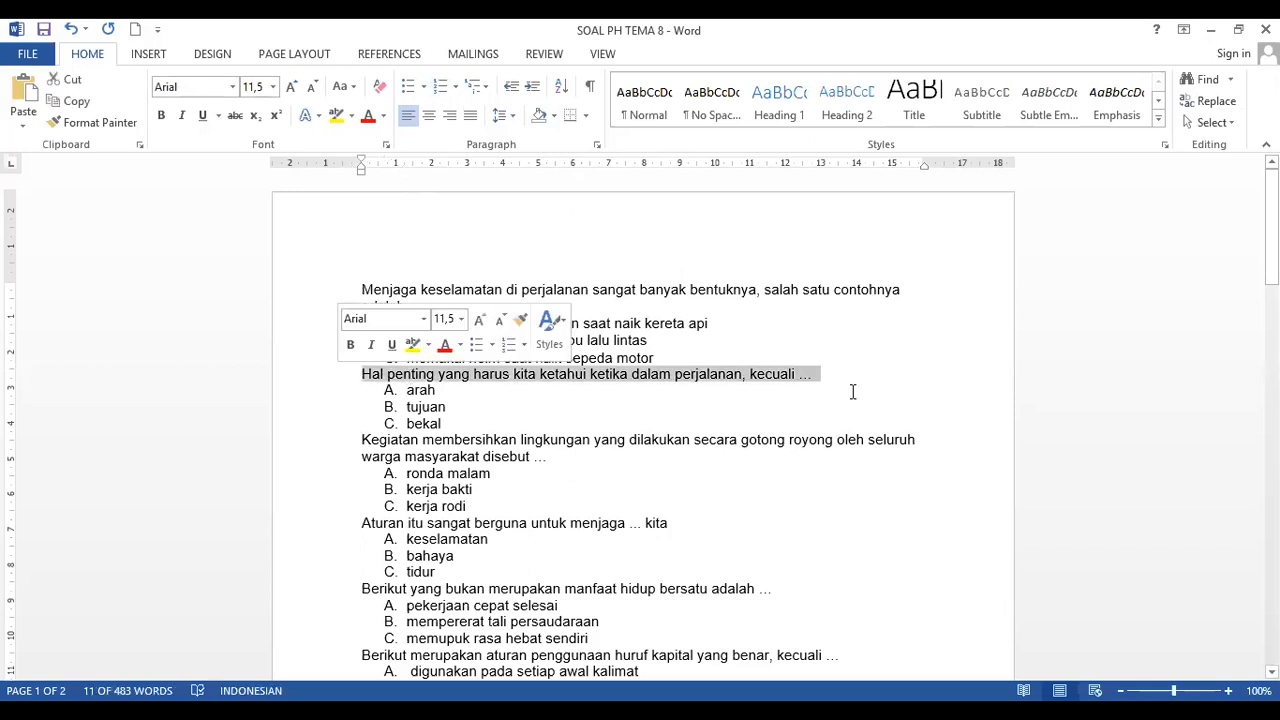
{"action": "left_click", "coordinate": [852, 391]}
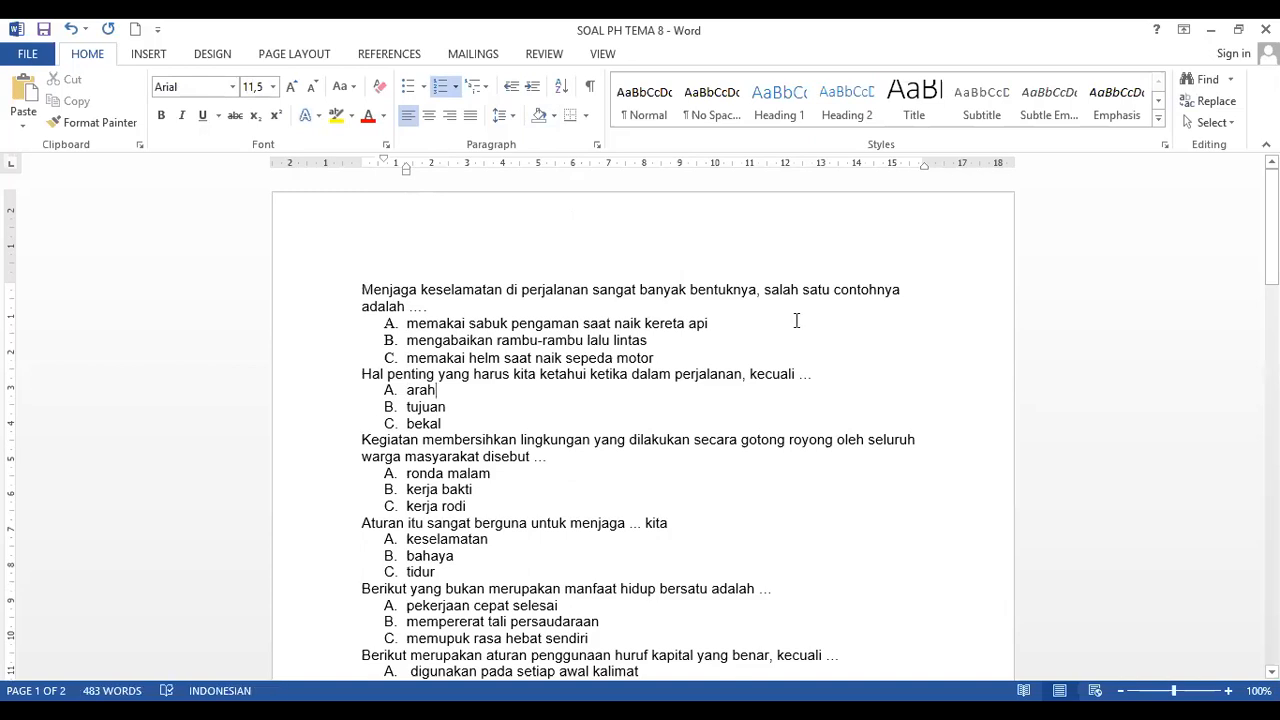
{"action": "left_click", "coordinate": [669, 370]}
{"action": "left_click", "coordinate": [663, 353]}
{"action": "key", "text": "Return"}
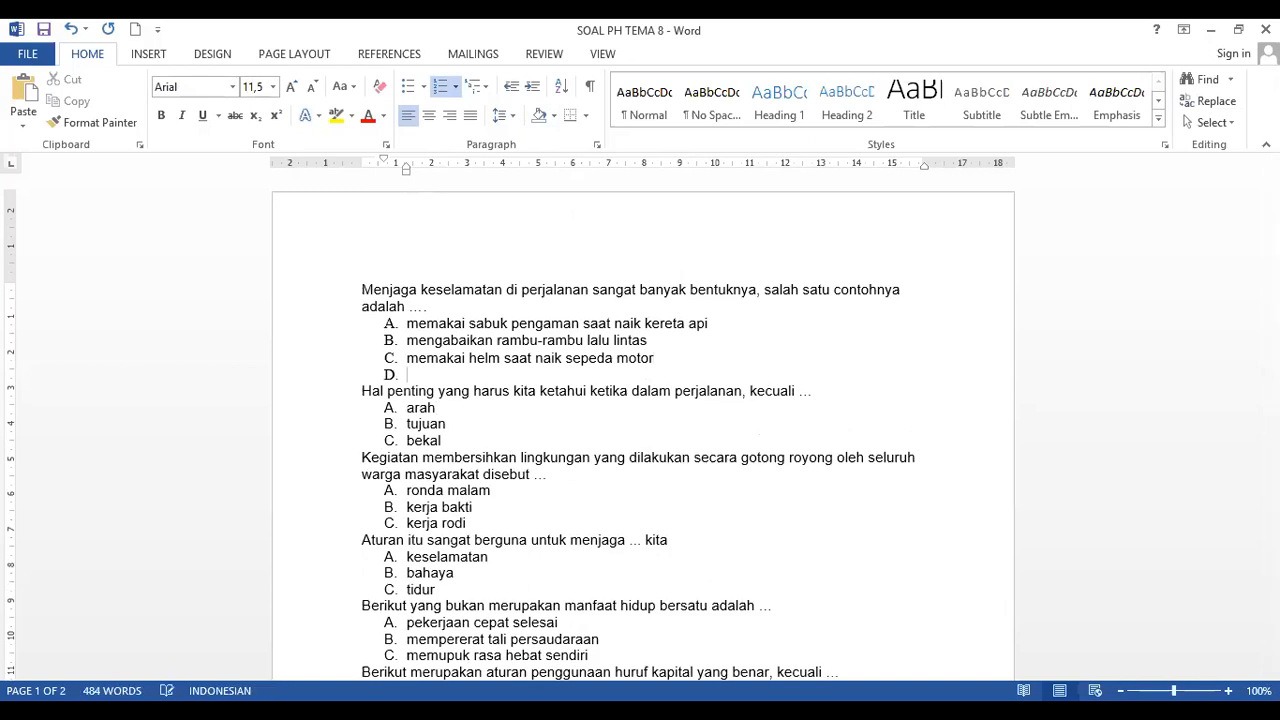
{"action": "key", "text": "BackSpace"}
{"action": "key", "text": "BackSpace"}
{"action": "key", "text": "BackSpace"}
{"action": "key", "text": "BackSpace"}
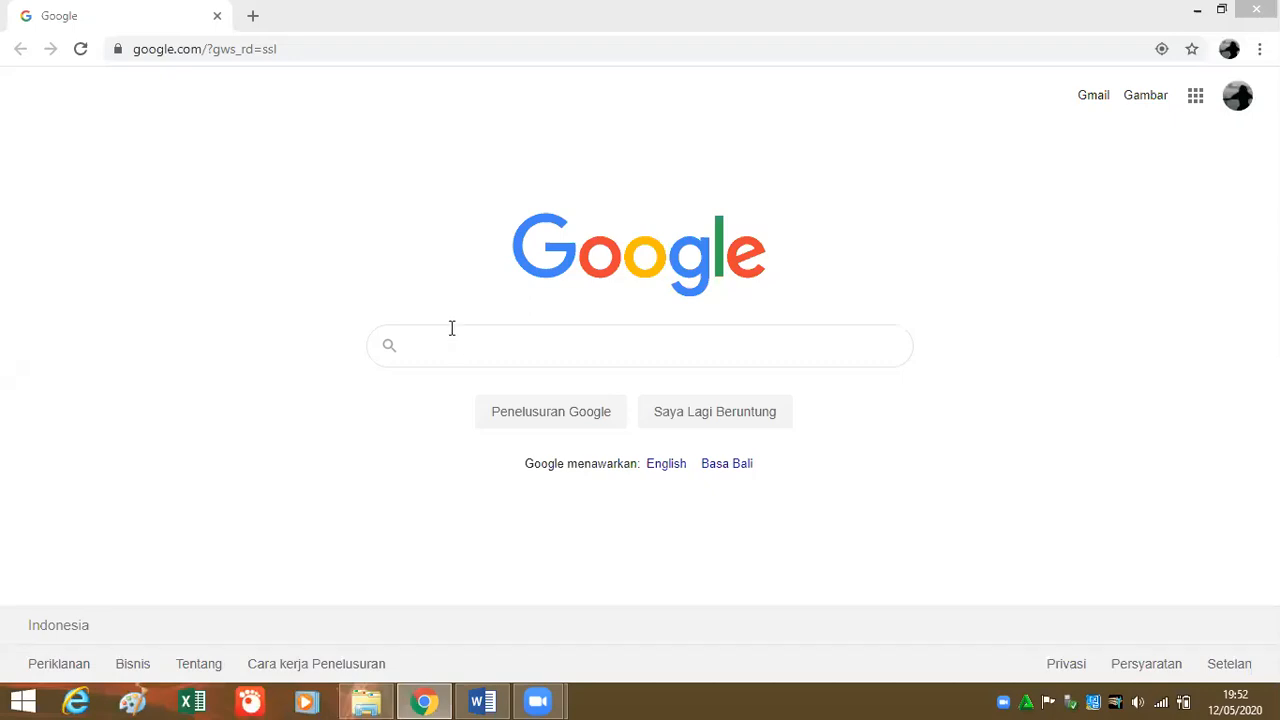
Switch to Chrome, check the signed-in Google account, and open the TUGAS ULANGAN TEMA 8 folder in Google Drive.
{"action": "left_click", "coordinate": [1188, 102]}
{"action": "left_click", "coordinate": [1190, 102]}
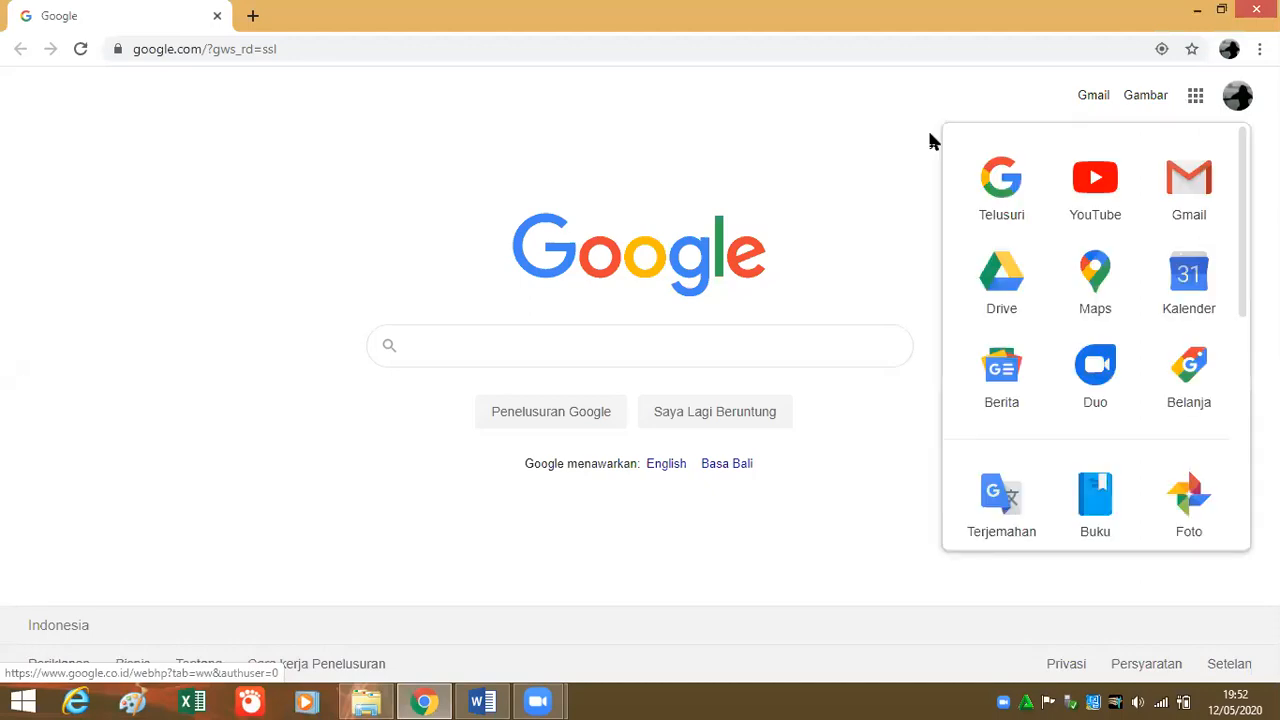
{"action": "left_click", "coordinate": [1240, 100]}
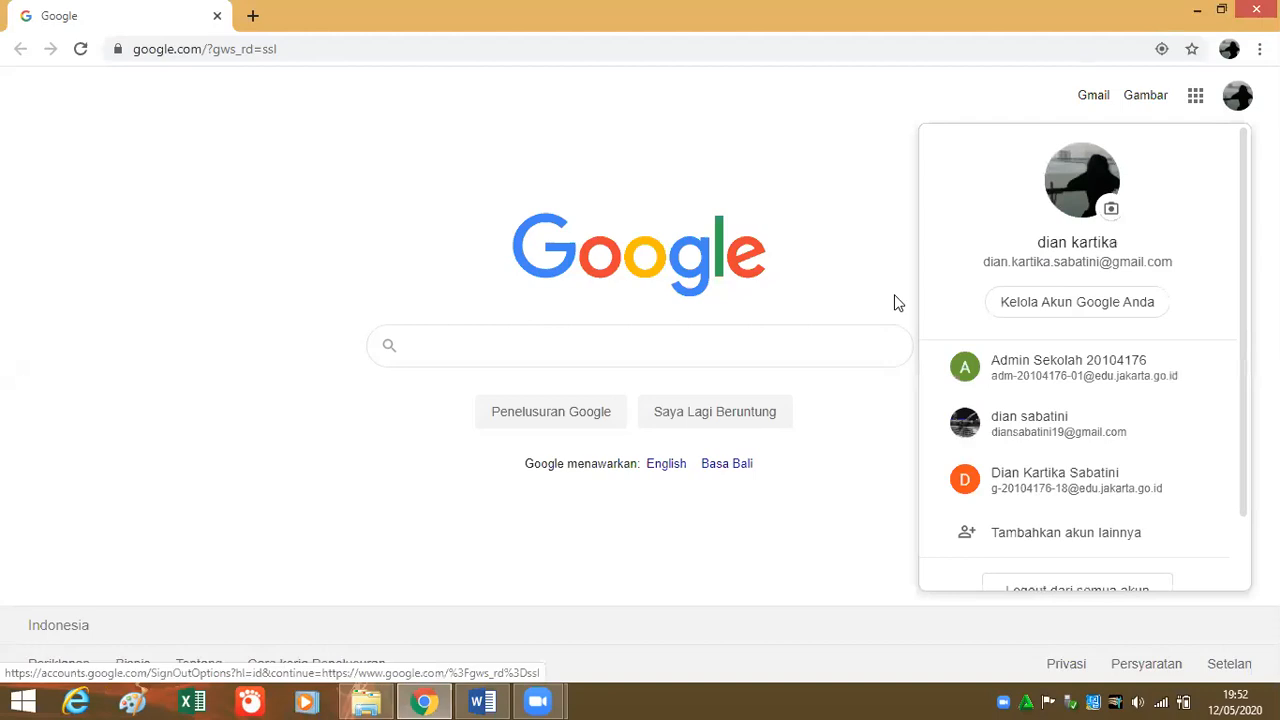
{"action": "left_click", "coordinate": [894, 214]}
{"action": "left_click", "coordinate": [1195, 96]}
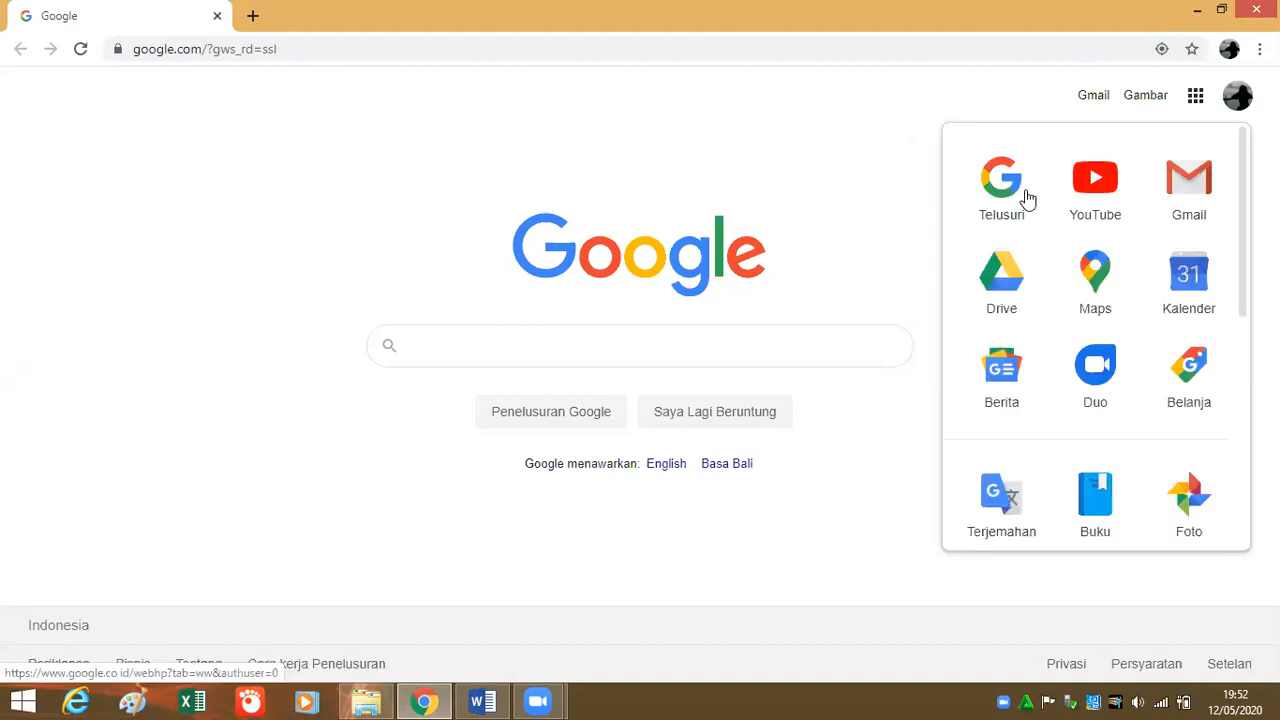
{"action": "left_click", "coordinate": [1004, 298]}
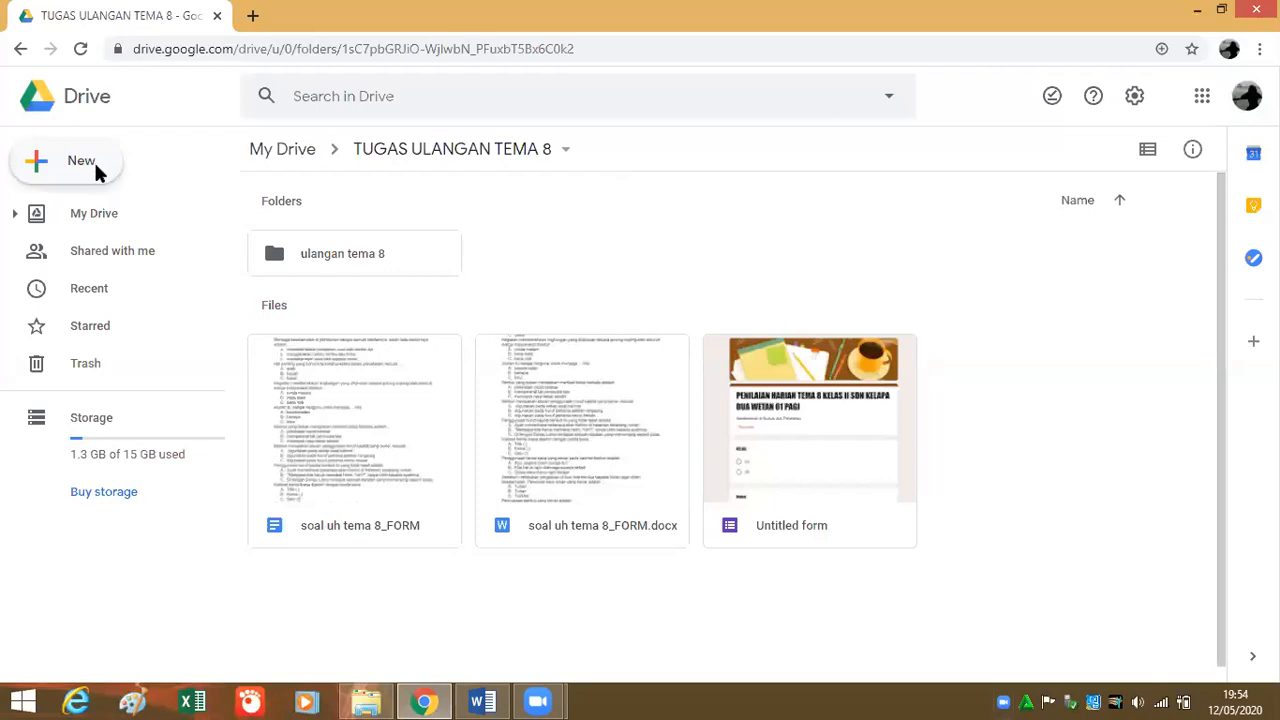
Upload the Word file SOAL PH TEMA 8 from the Documents folder to the current Drive folder.
{"action": "left_click", "coordinate": [110, 173]}
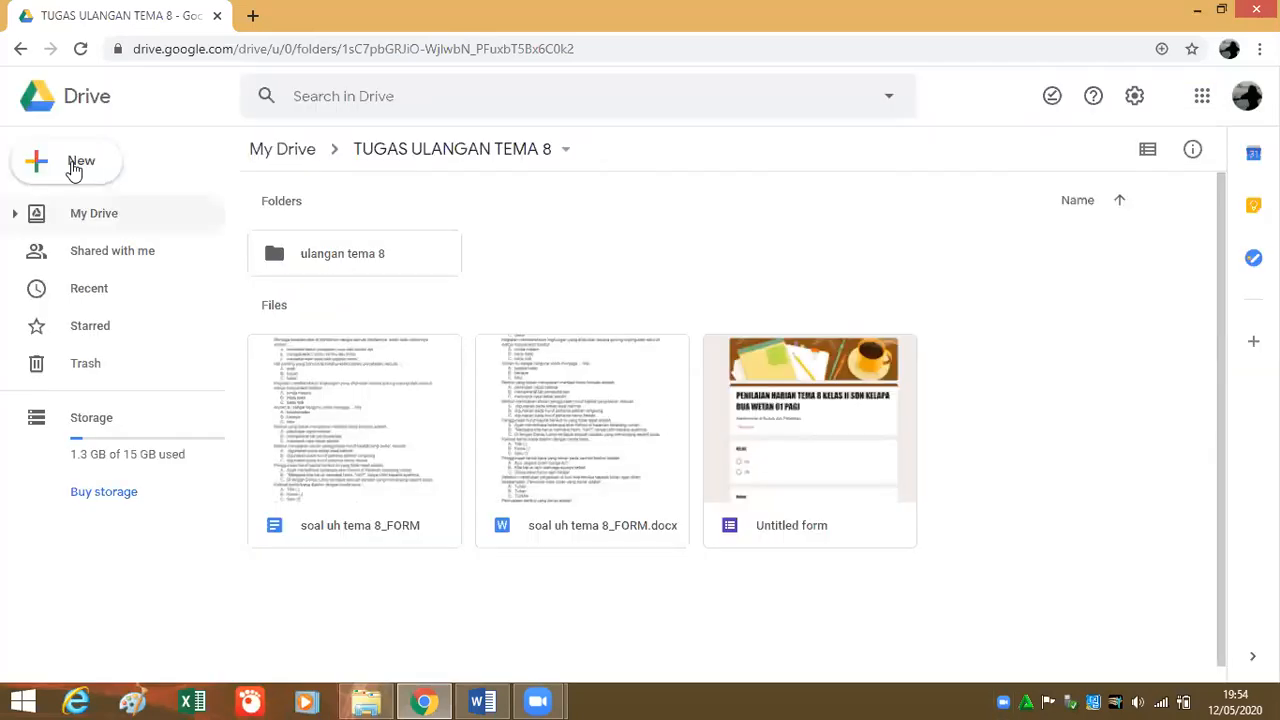
{"action": "left_click", "coordinate": [73, 167]}
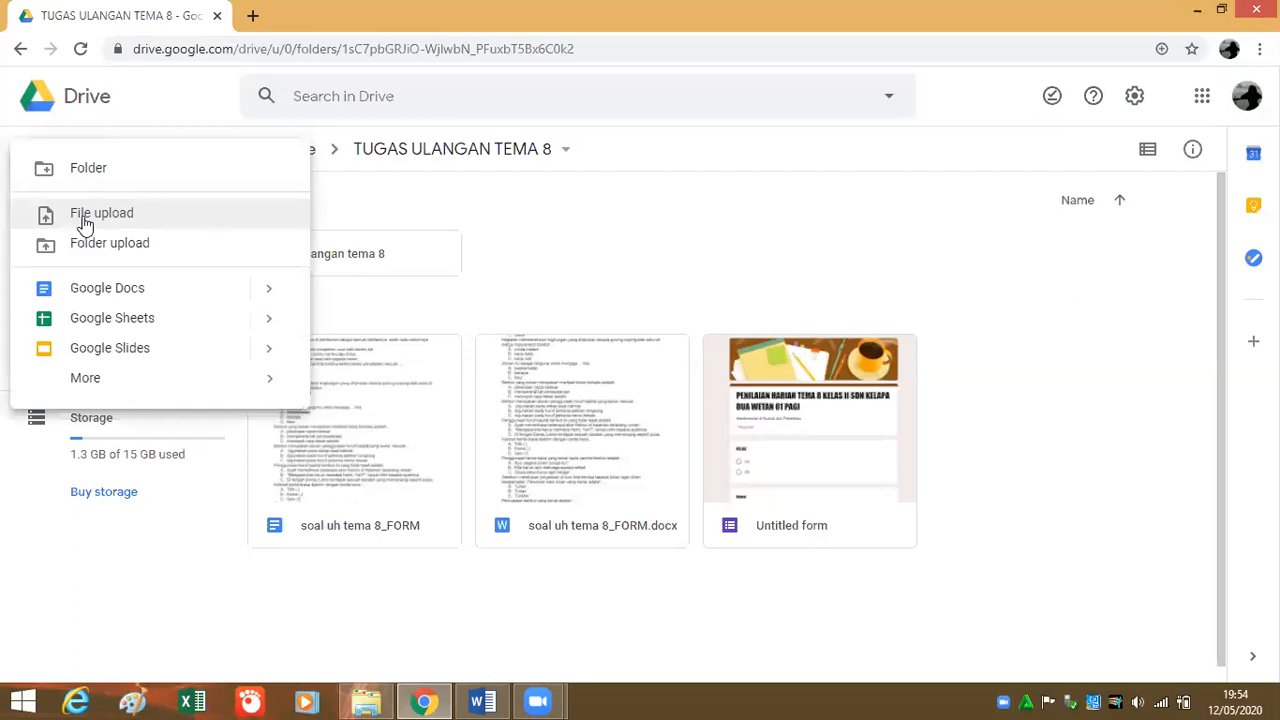
{"action": "left_click", "coordinate": [83, 218]}
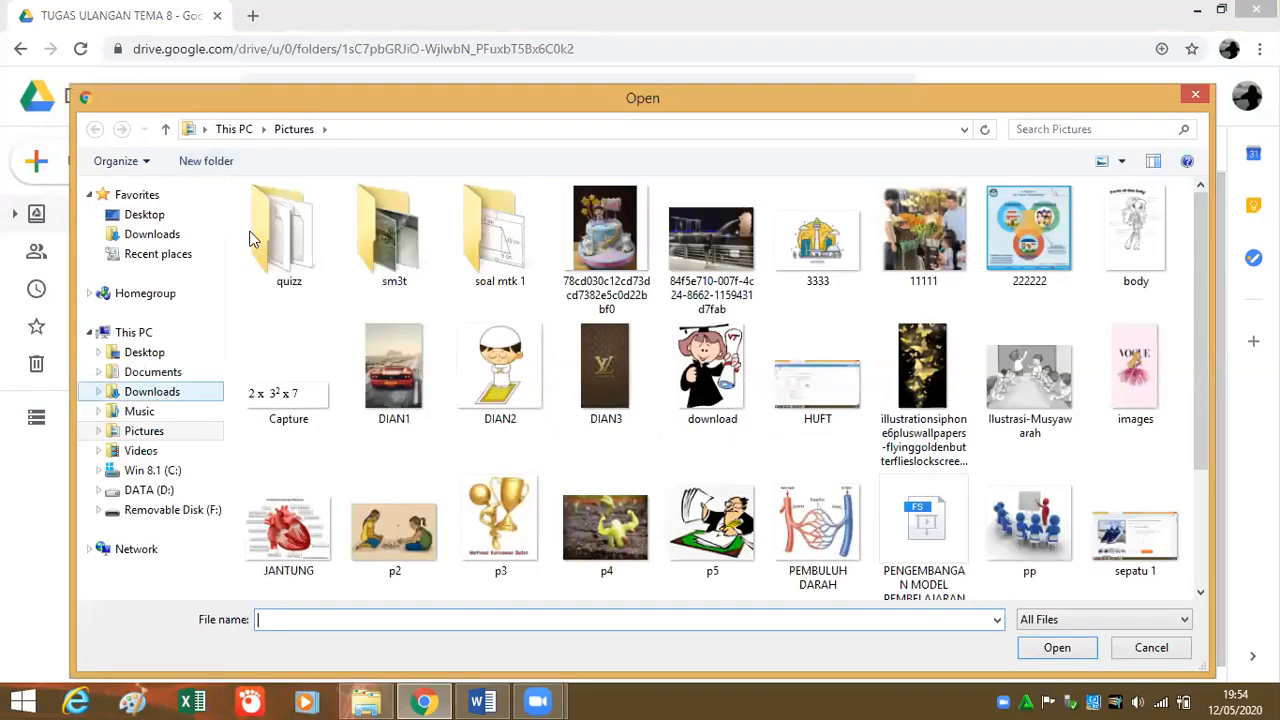
{"action": "left_click", "coordinate": [147, 372]}
{"action": "left_click", "coordinate": [285, 215]}
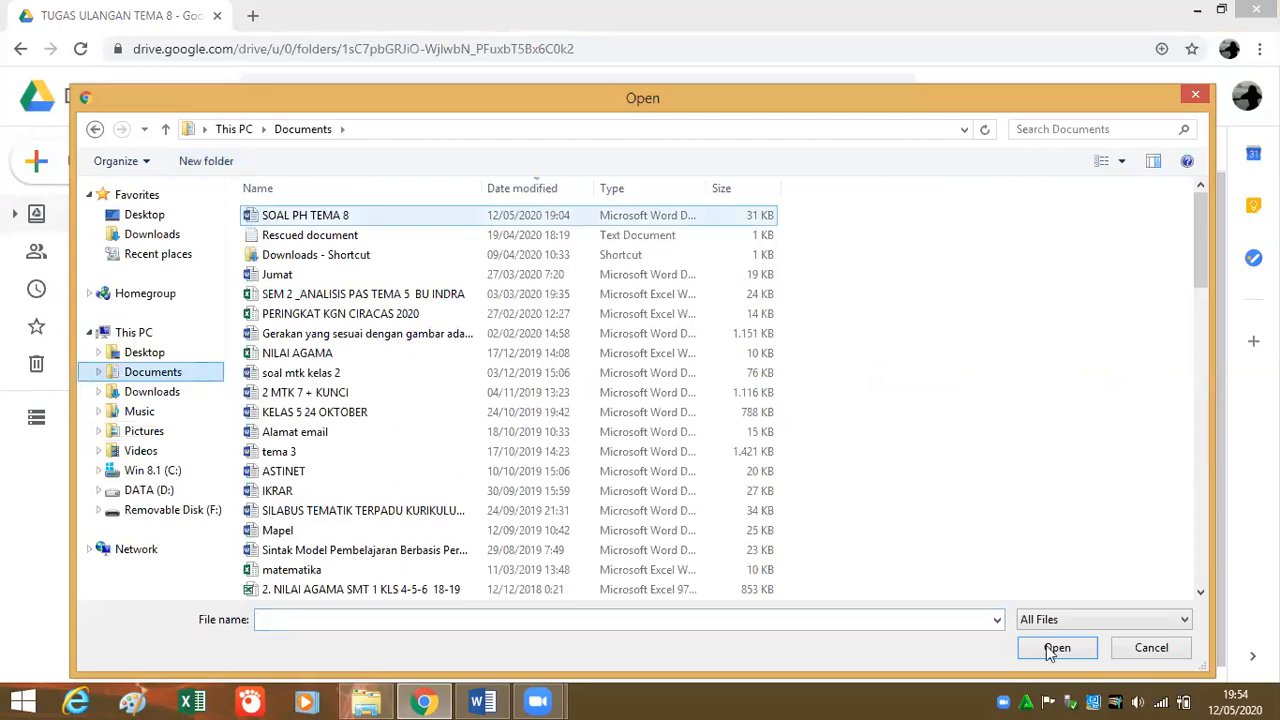
{"action": "left_click", "coordinate": [1052, 650]}
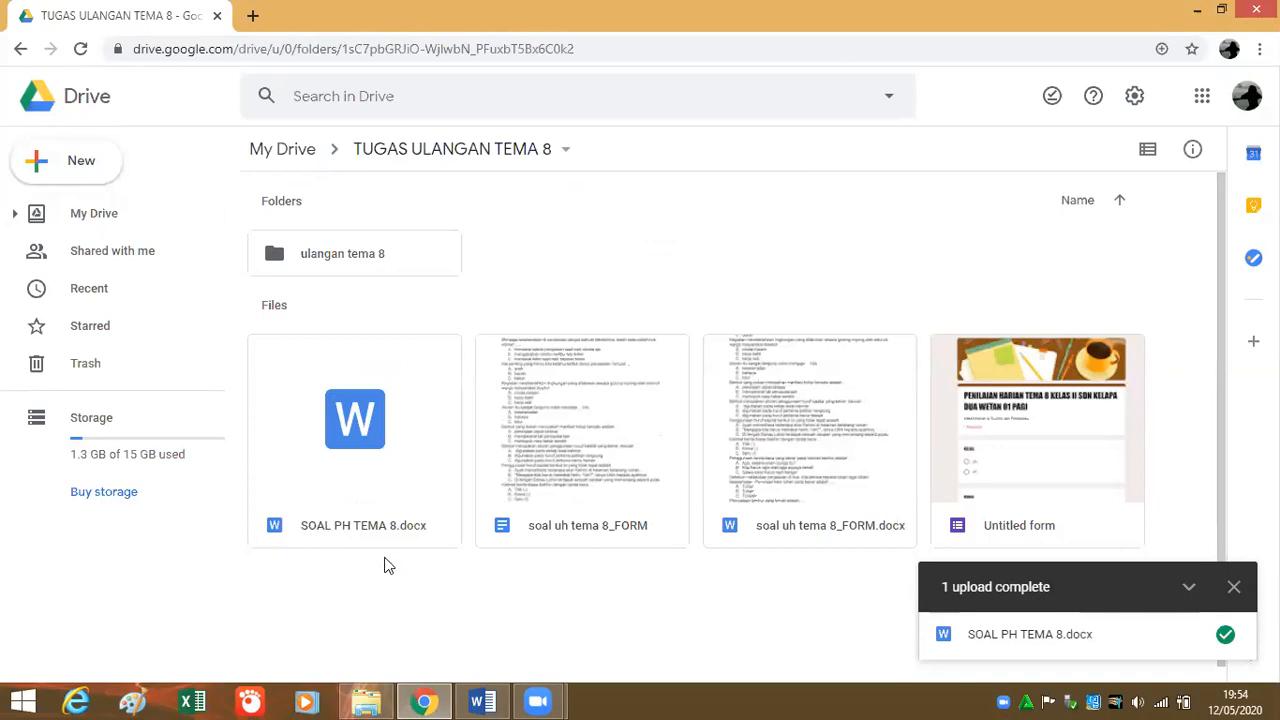
Open the uploaded SOAL PH TEMA 8.docx in Google Docs and delete everything from the third question to the end.
{"action": "left_click", "coordinate": [366, 409]}
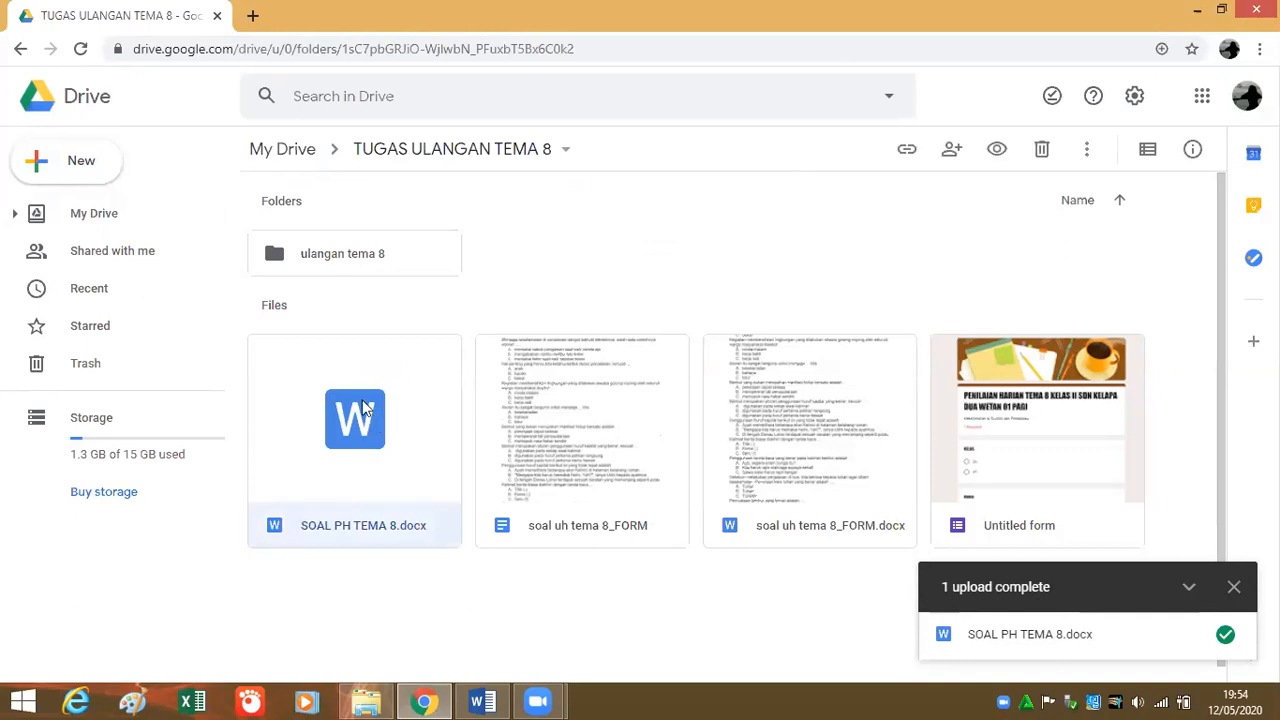
{"action": "right_click", "coordinate": [362, 402]}
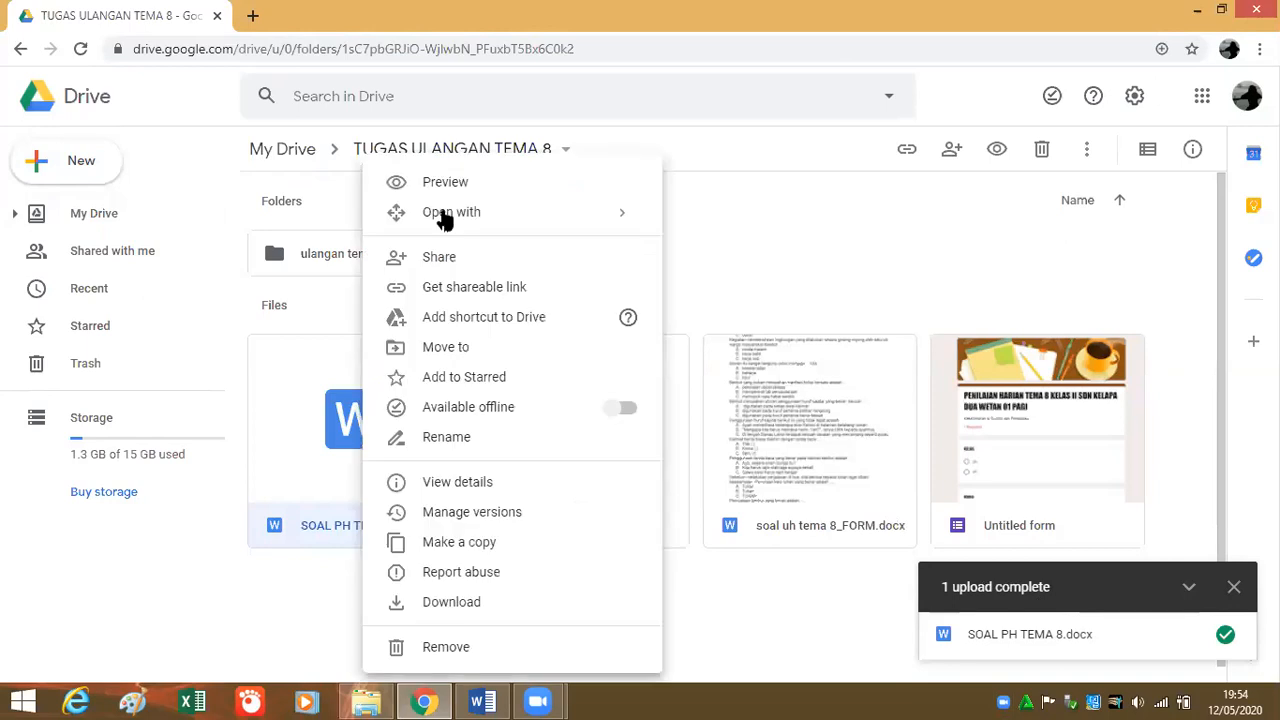
{"action": "mouse_move", "coordinate": [469, 231]}
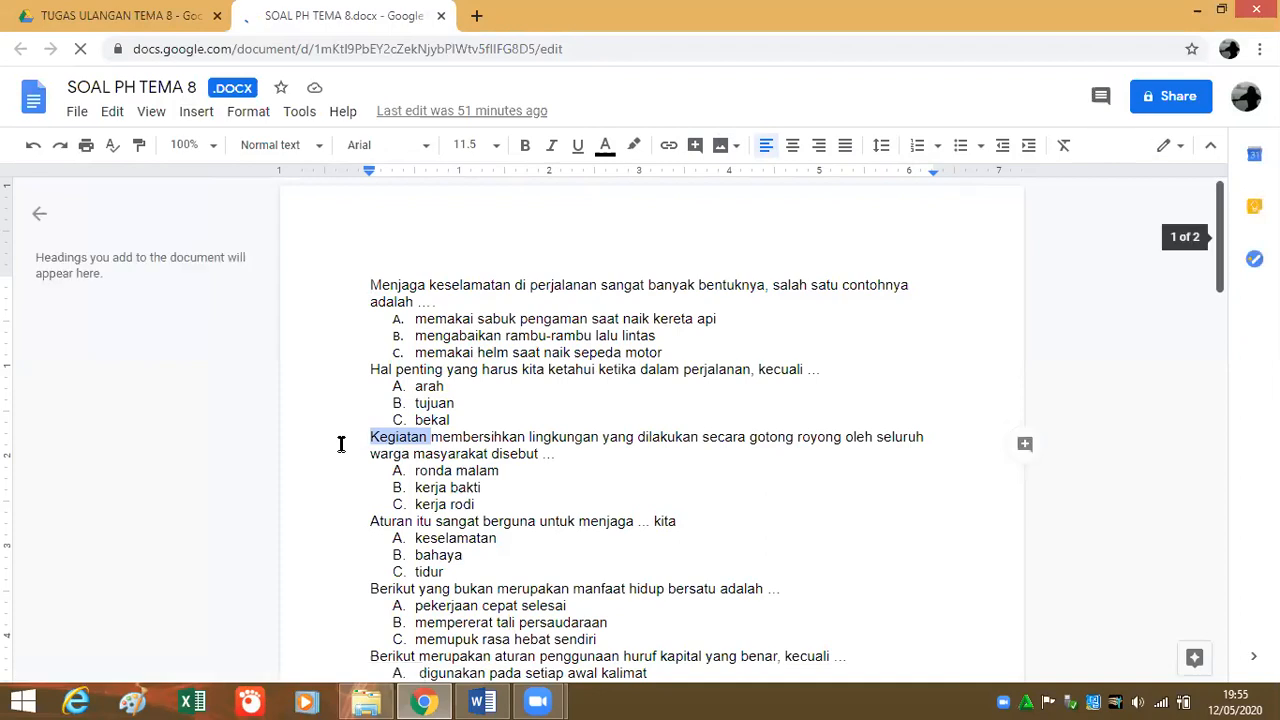
{"action": "left_click_drag", "start_coordinate": [371, 457], "coordinate": [606, 586]}
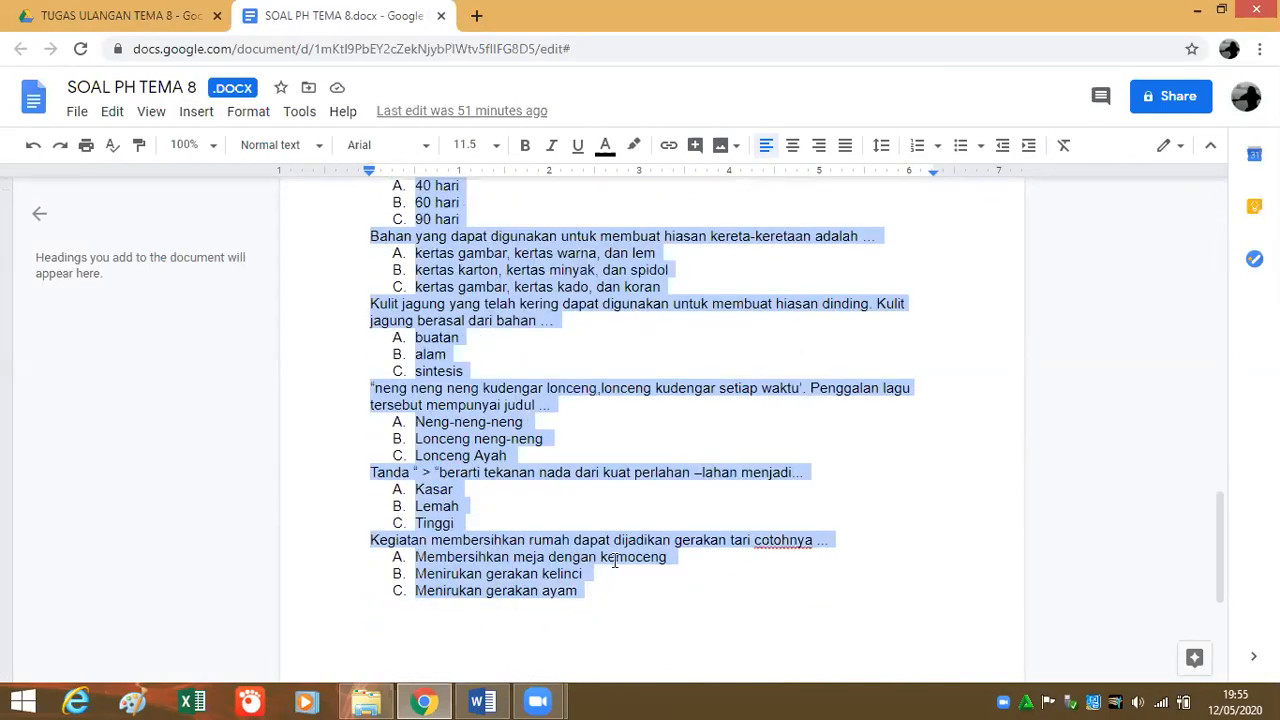
{"action": "key", "text": "Delete"}
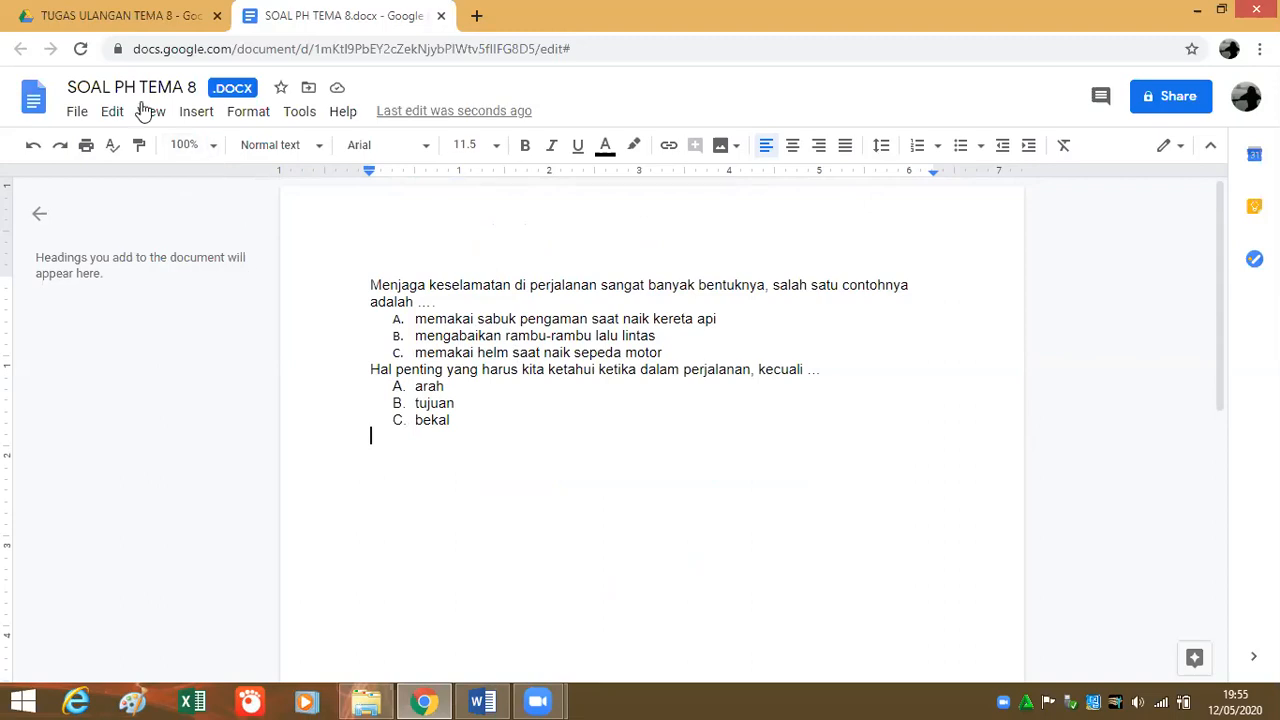
Save the SOAL PH TEMA 8 document as a Google Docs file and close its browser tab.
{"action": "left_click", "coordinate": [72, 112]}
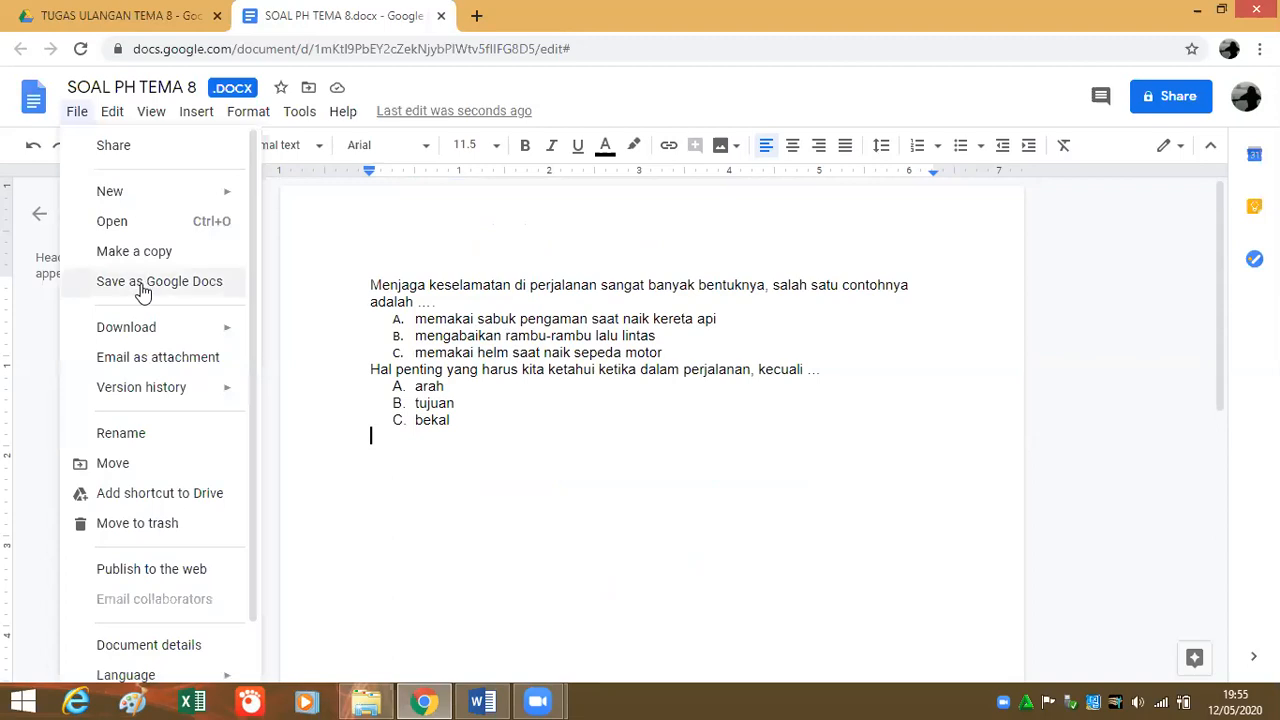
{"action": "left_click", "coordinate": [210, 268]}
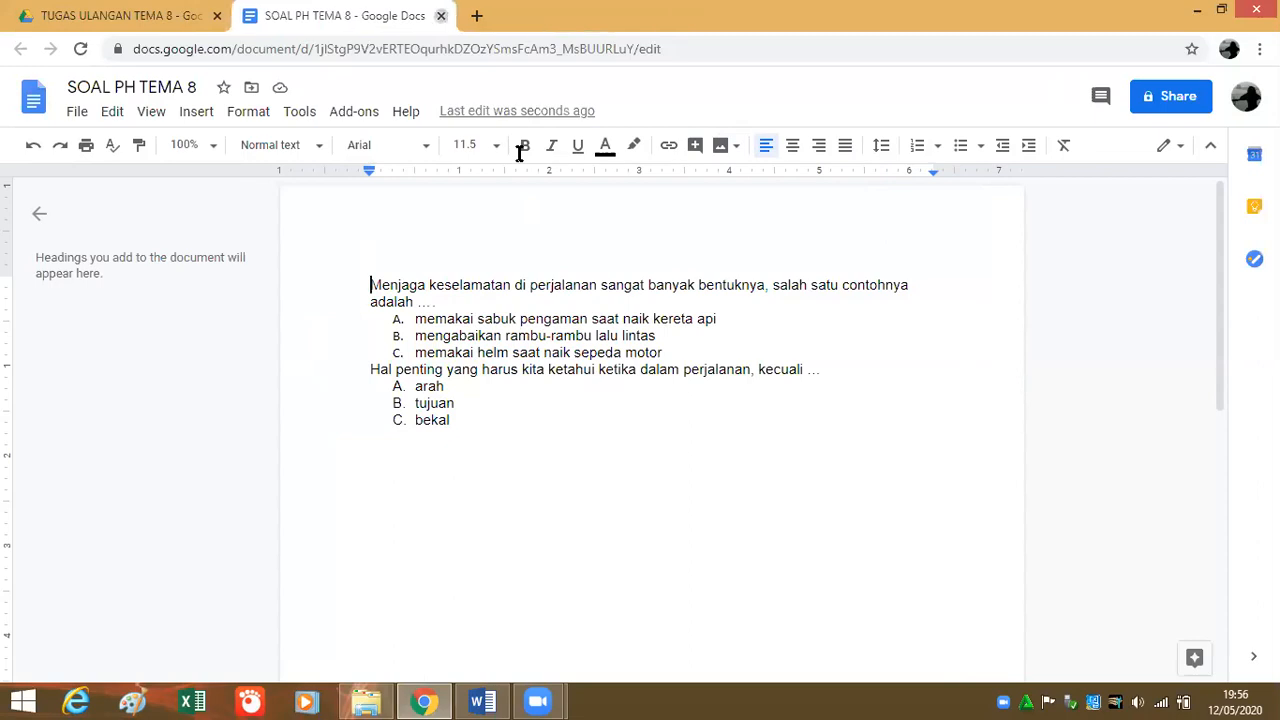
{"action": "key", "text": "ctrl+w"}
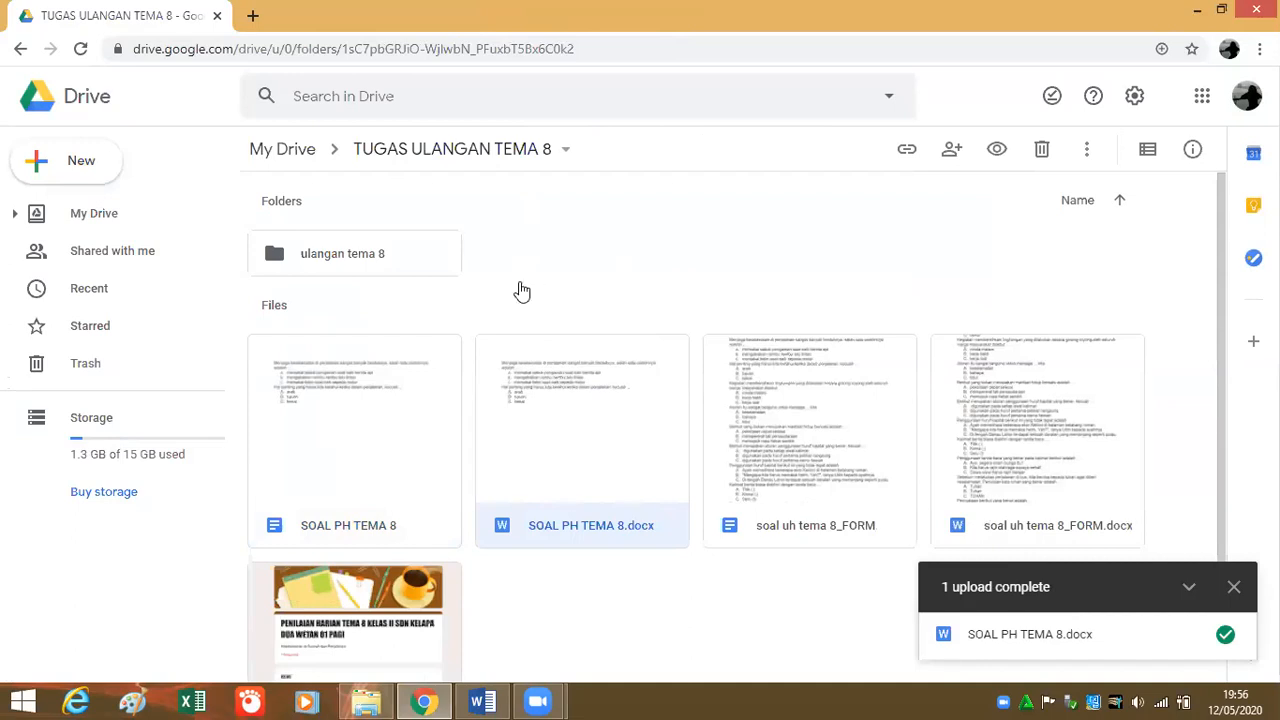
Create a new Google Forms form inside the TUGAS ULANGAN TEMA 8 folder.
{"action": "right_click", "coordinate": [309, 420]}
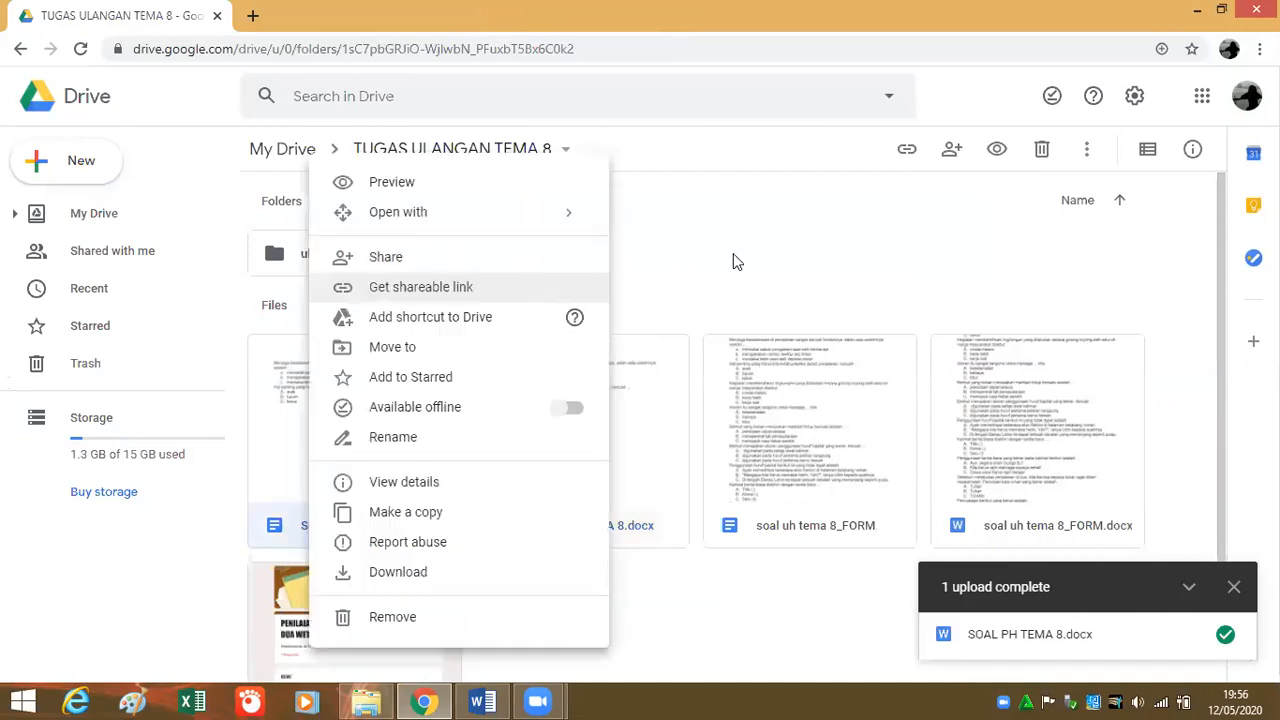
{"action": "right_click", "coordinate": [690, 220]}
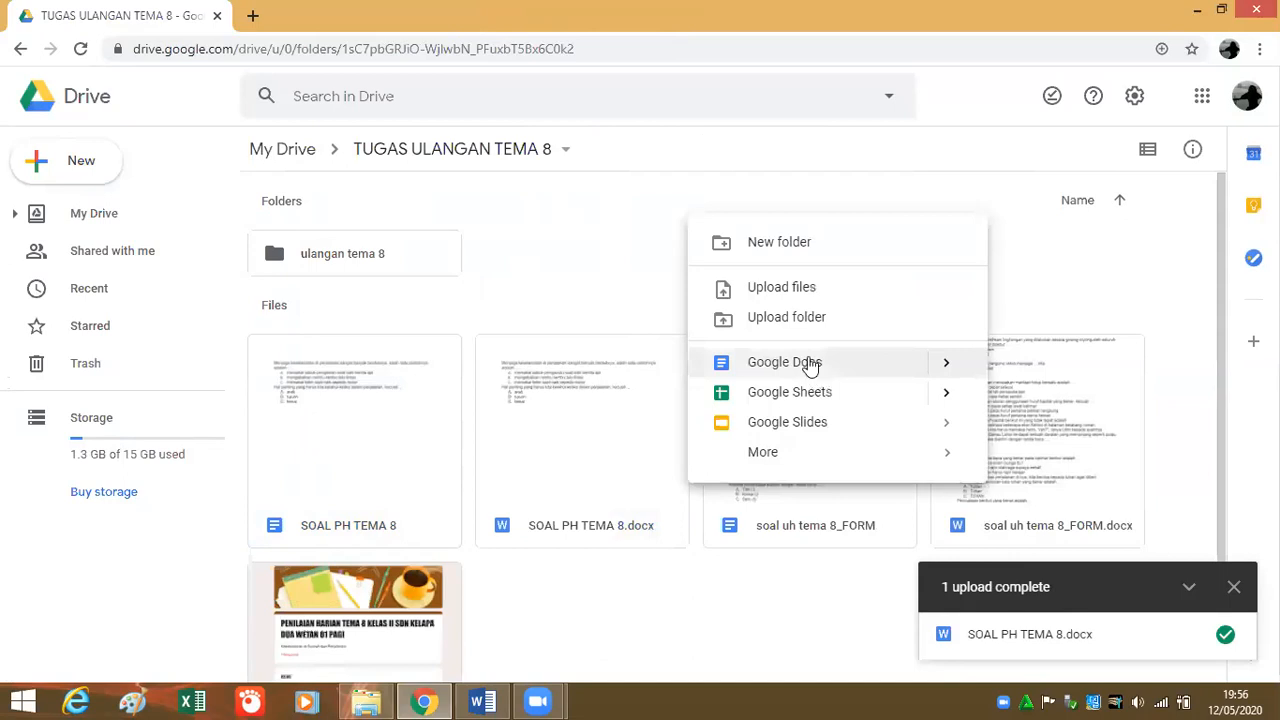
{"action": "left_click", "coordinate": [937, 362]}
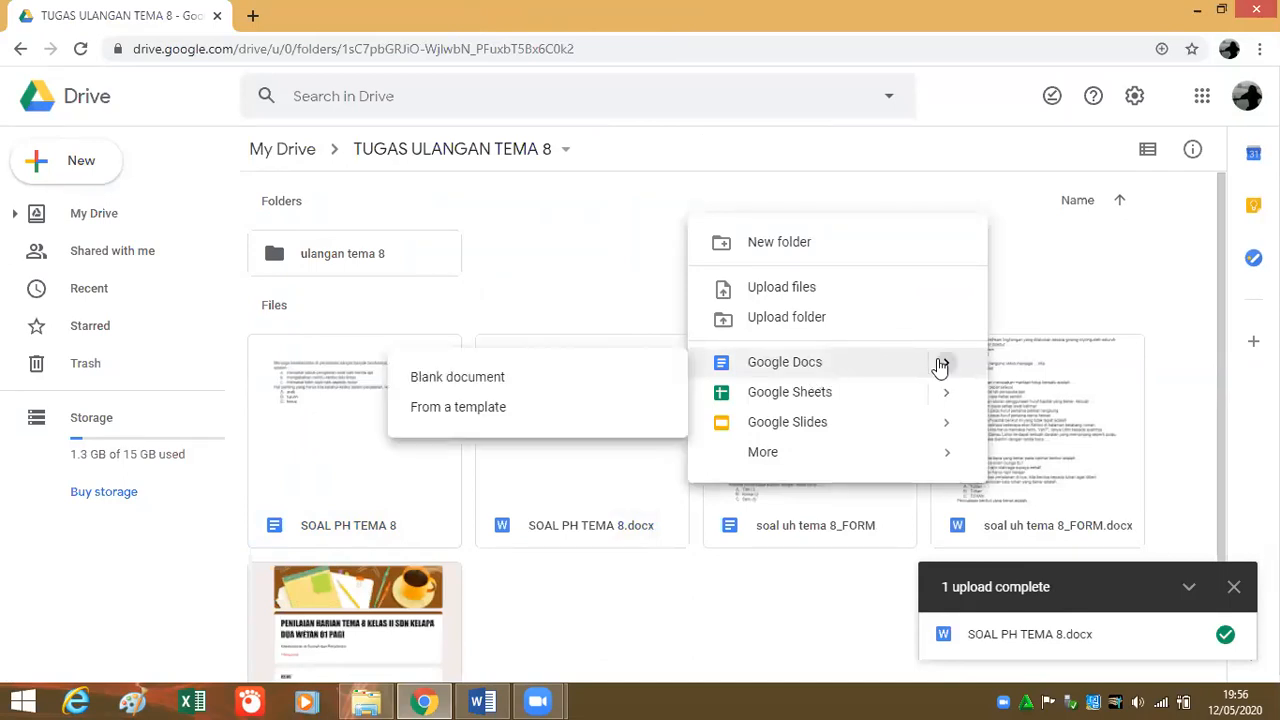
{"action": "left_click", "coordinate": [895, 456]}
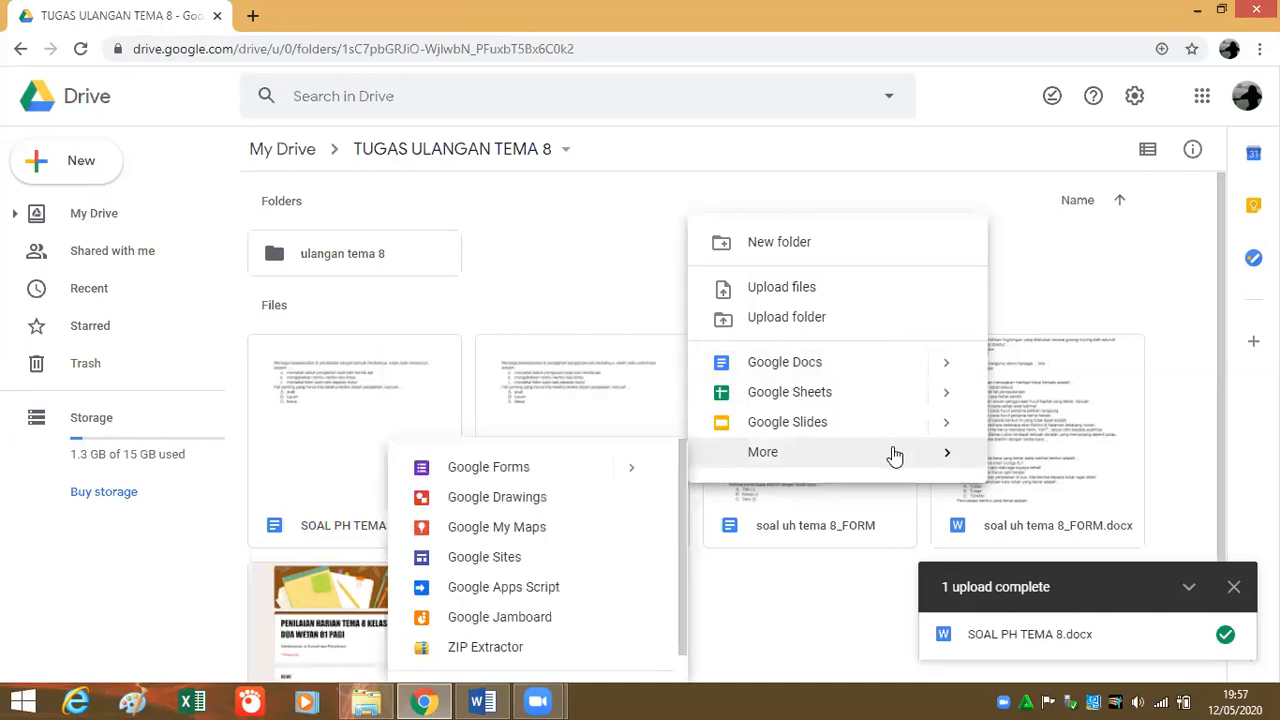
{"action": "left_click", "coordinate": [507, 477]}
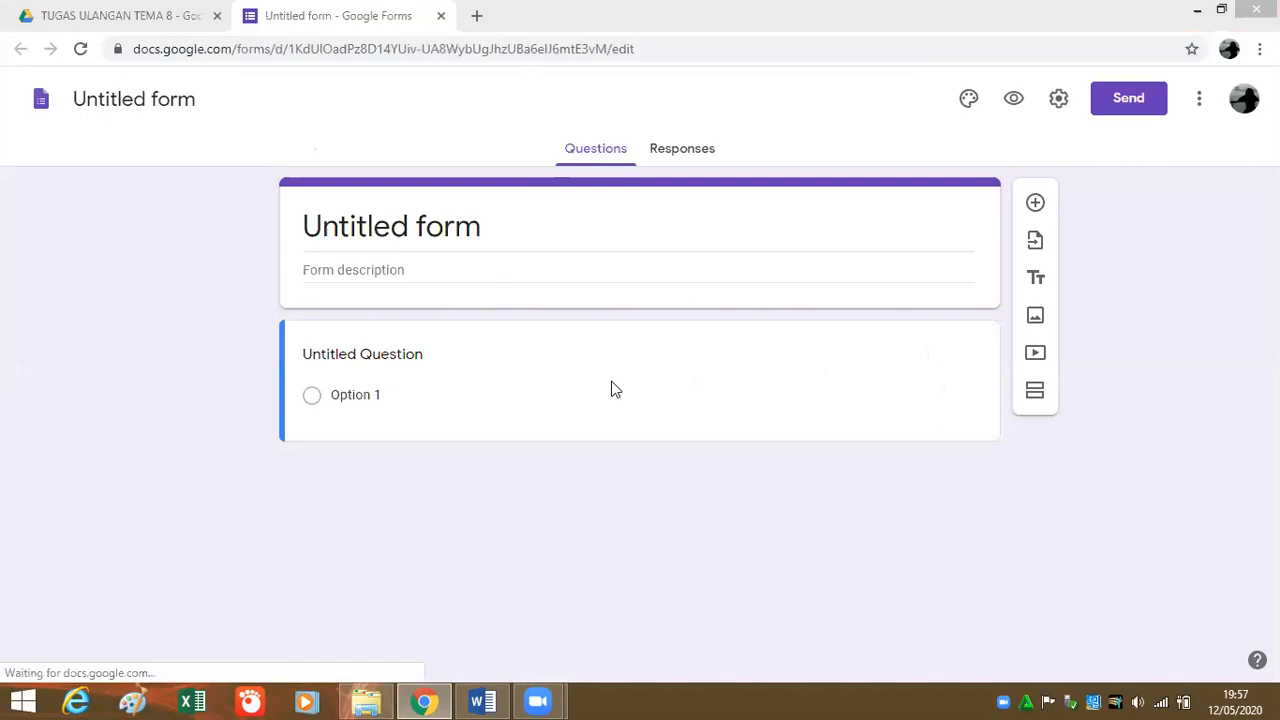
Set the form's title to PENILAIAN TEMA 8.
{"action": "left_click", "coordinate": [794, 237]}
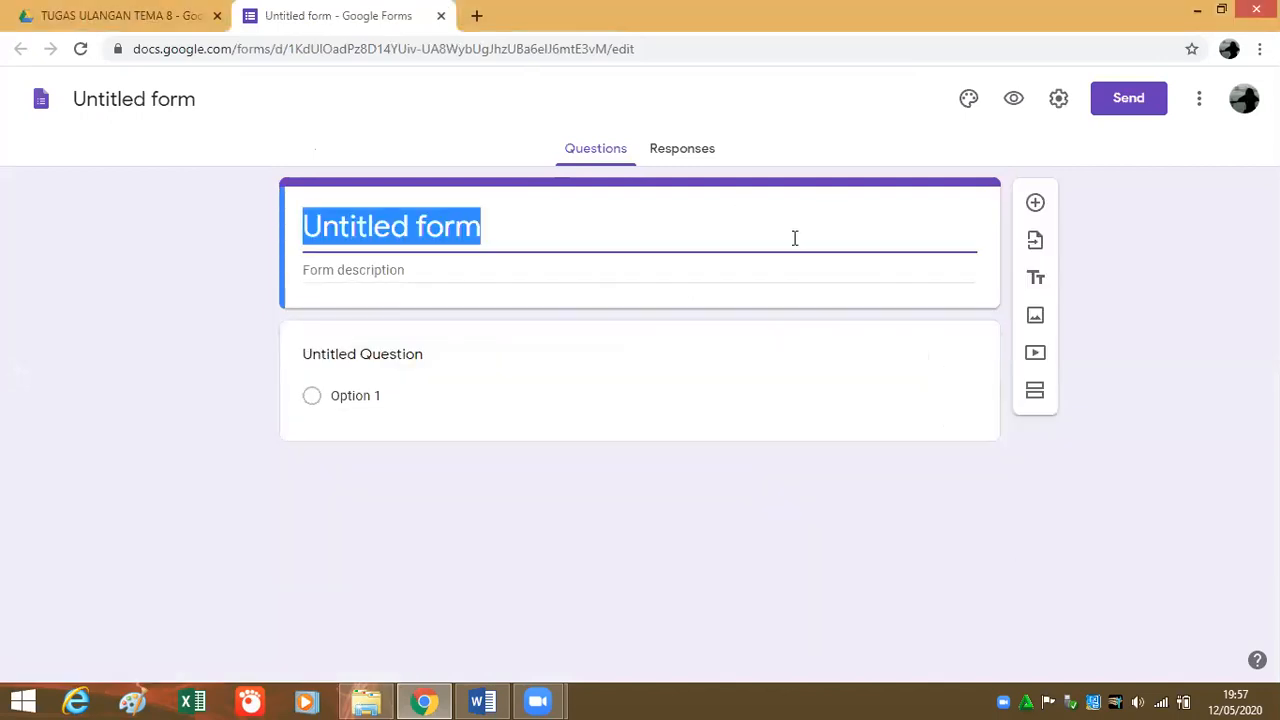
{"action": "type", "text": "PENIL"}
{"action": "key", "text": "BackSpace"}
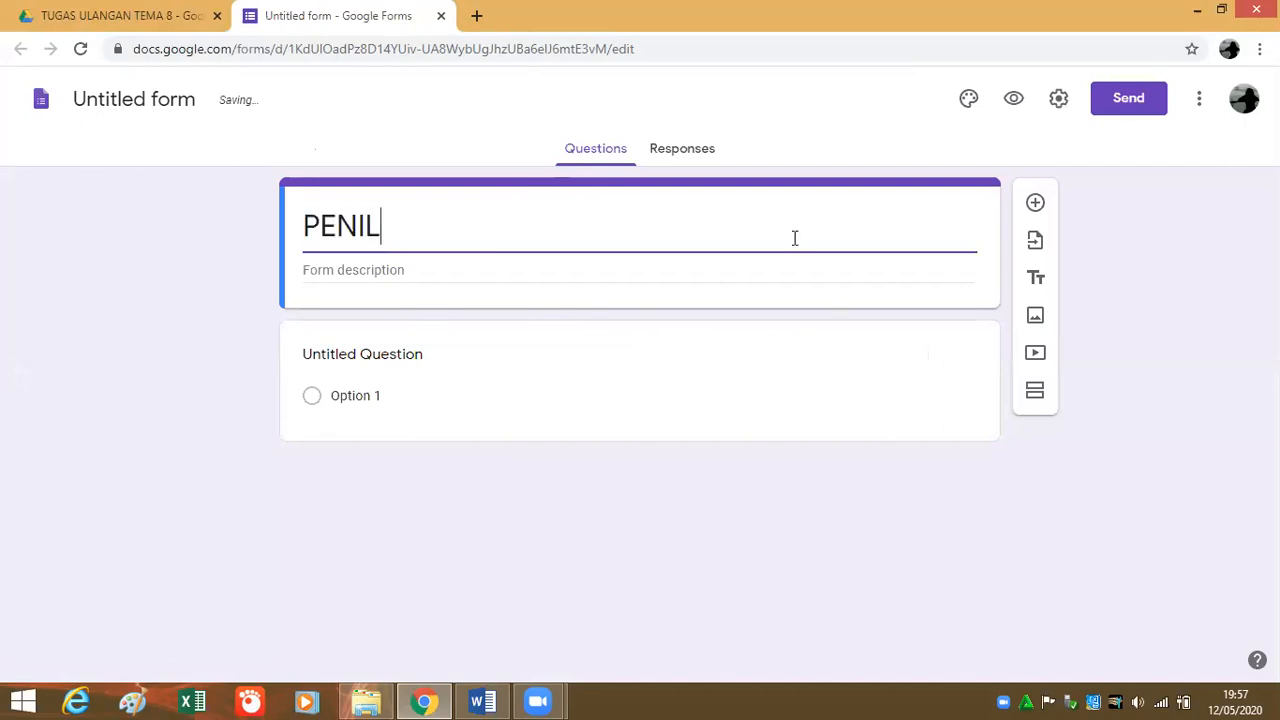
{"action": "type", "text": "AIAN"}
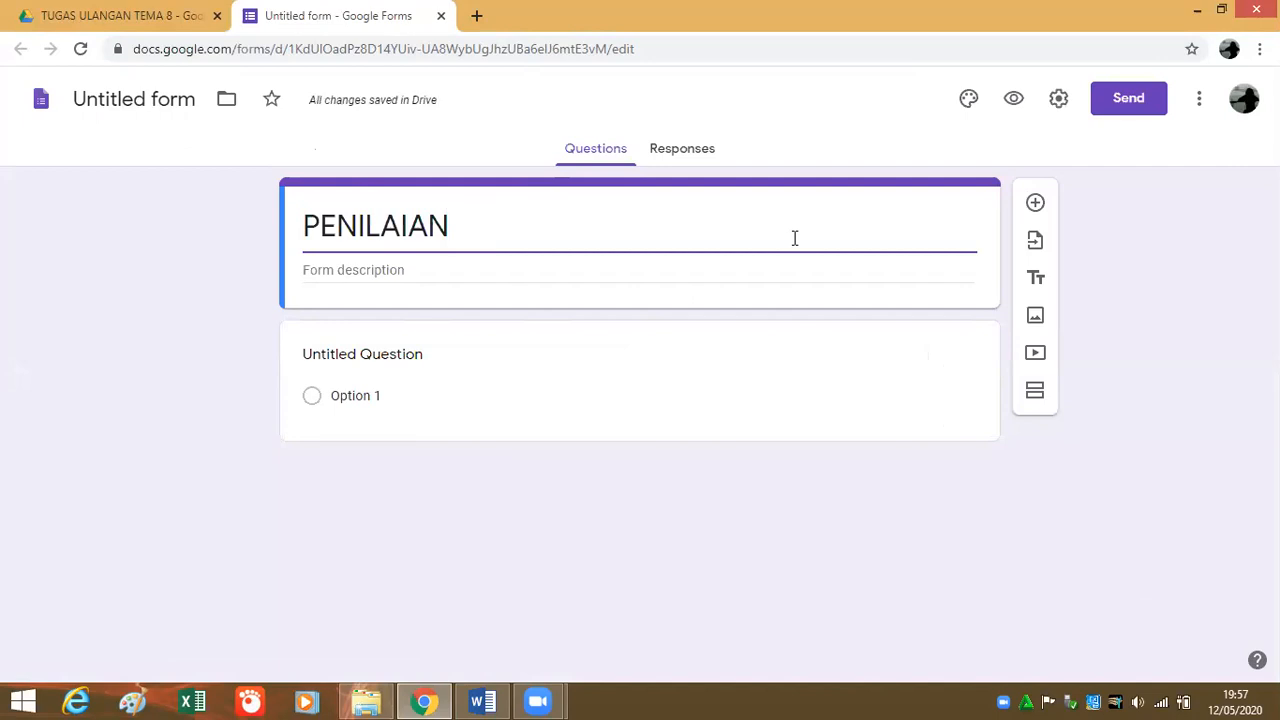
{"action": "type", "text": " TEMA 8"}
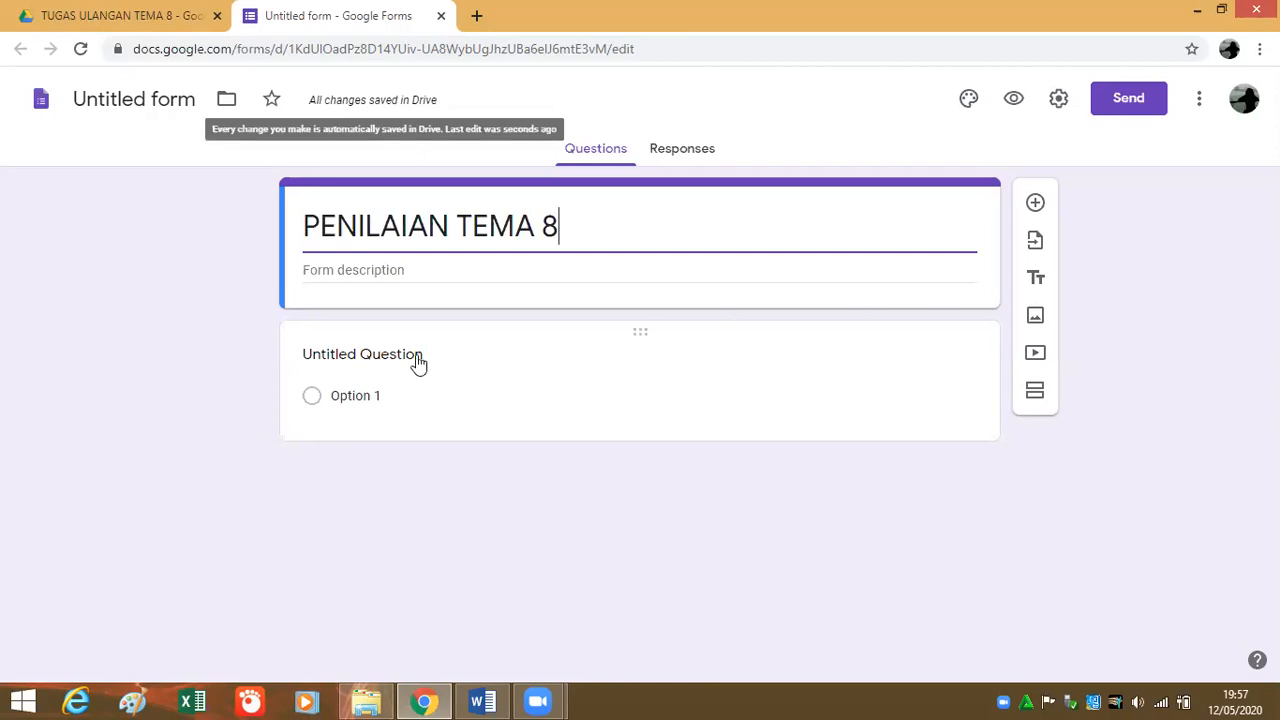
Title the form's first multiple-choice question KELAS.
{"action": "left_click", "coordinate": [522, 376]}
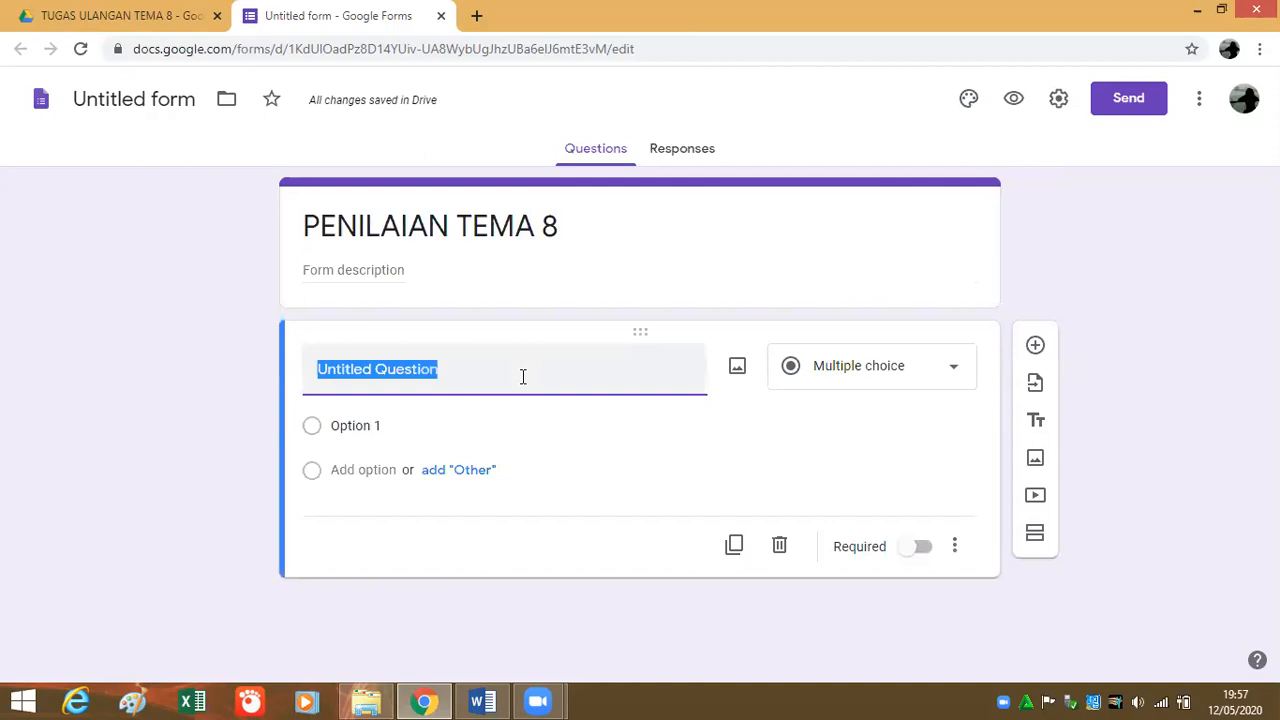
{"action": "type", "text": "kE"}
{"action": "key", "text": "BackSpace"}
{"action": "key", "text": "BackSpace"}
{"action": "type", "text": "KELAS"}
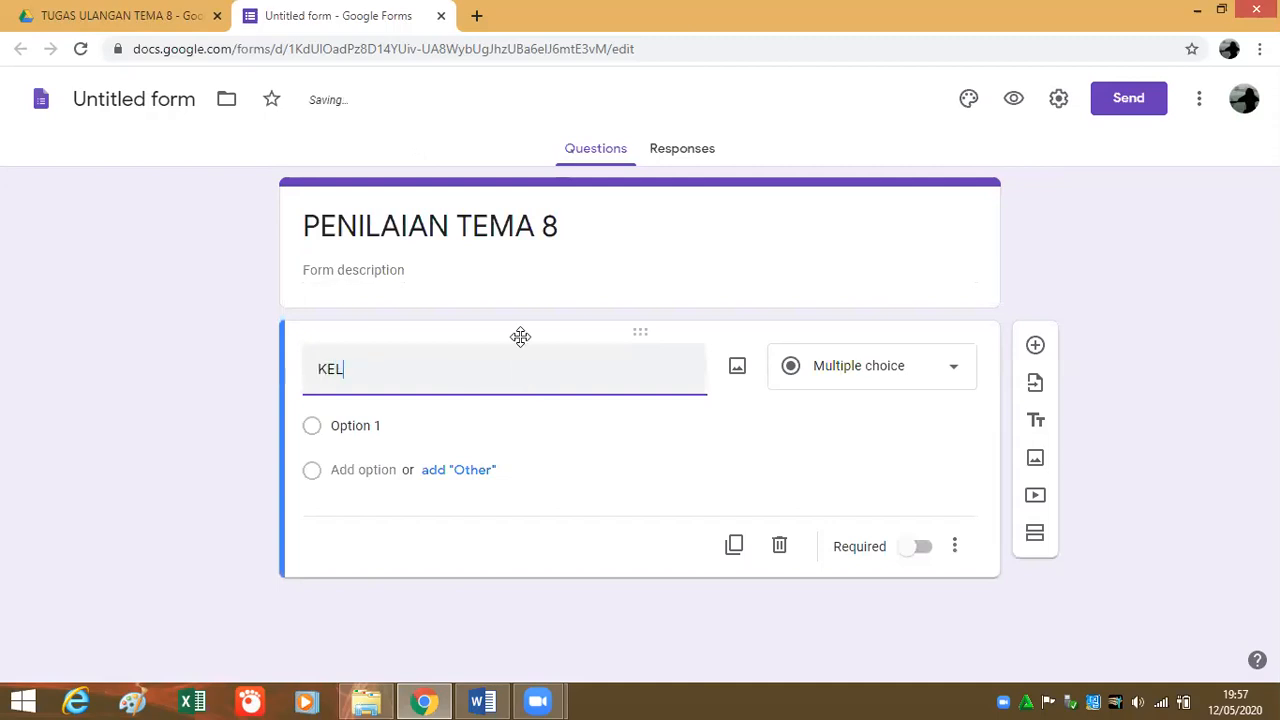
Give the KELAS question only the options 2A and 2B, and make it required.
{"action": "left_click", "coordinate": [388, 427]}
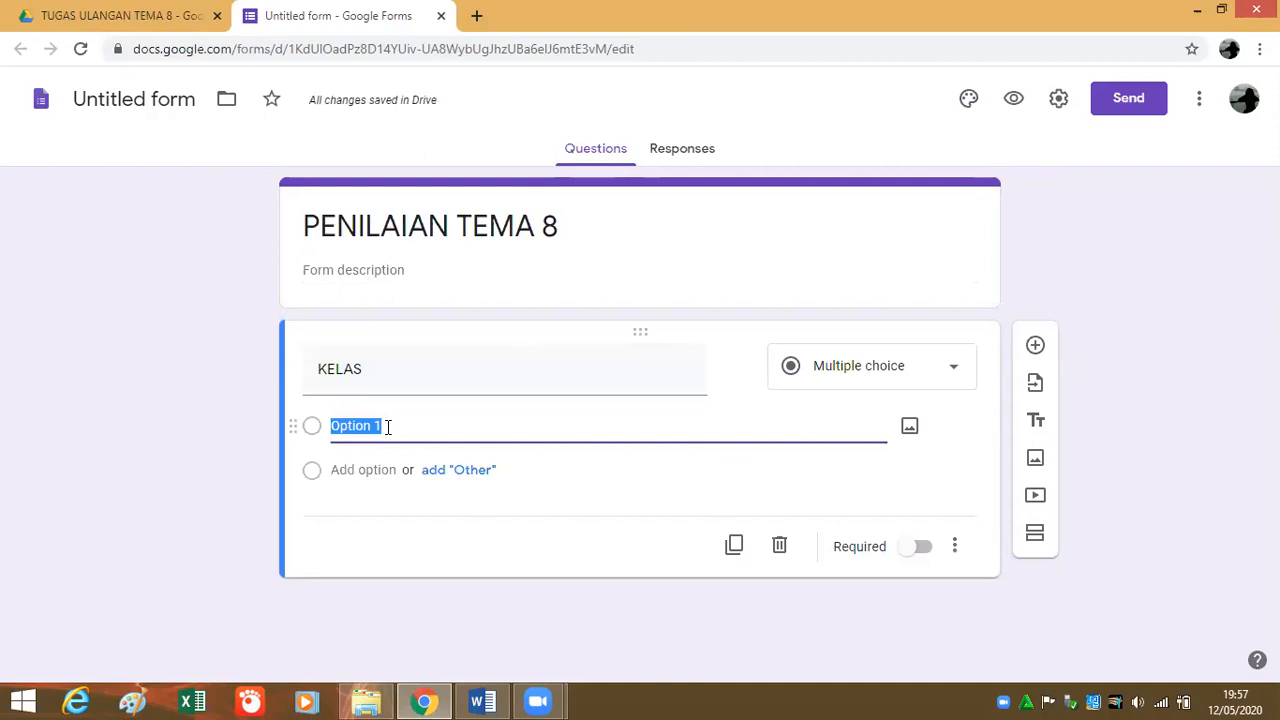
{"action": "type", "text": "2a"}
{"action": "key", "text": "BackSpace"}
{"action": "type", "text": "A"}
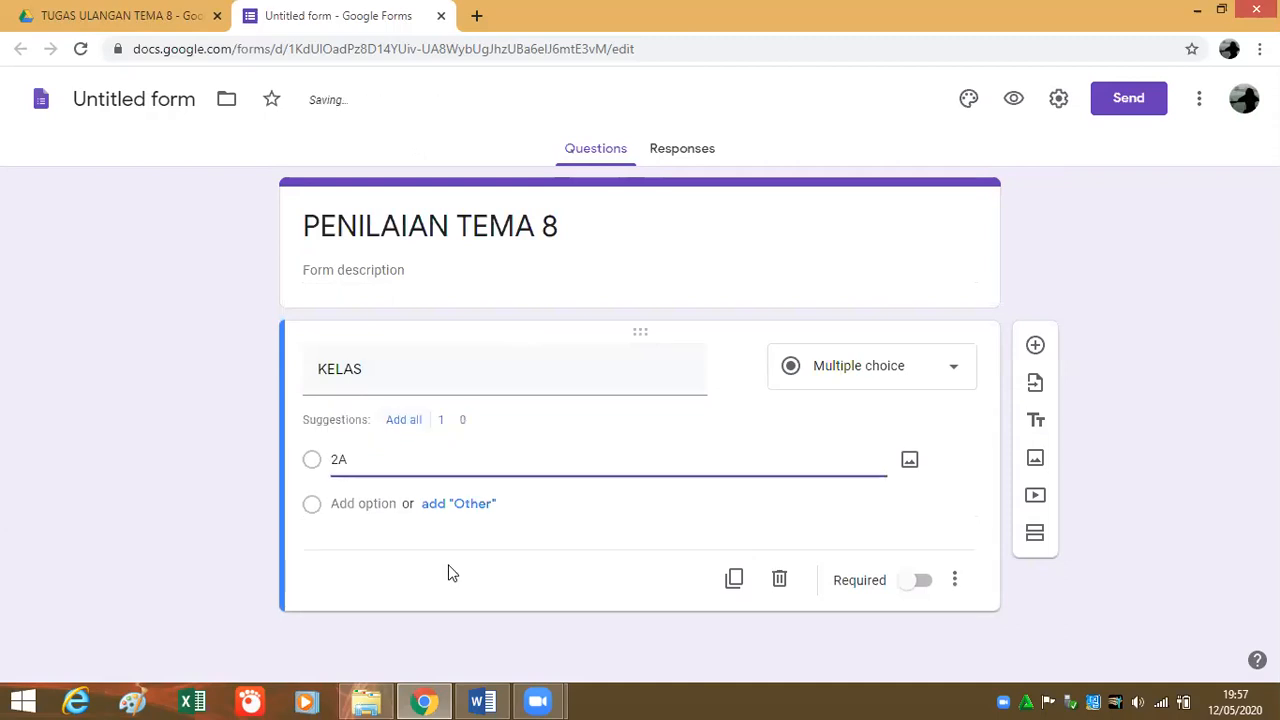
{"action": "left_click", "coordinate": [448, 503]}
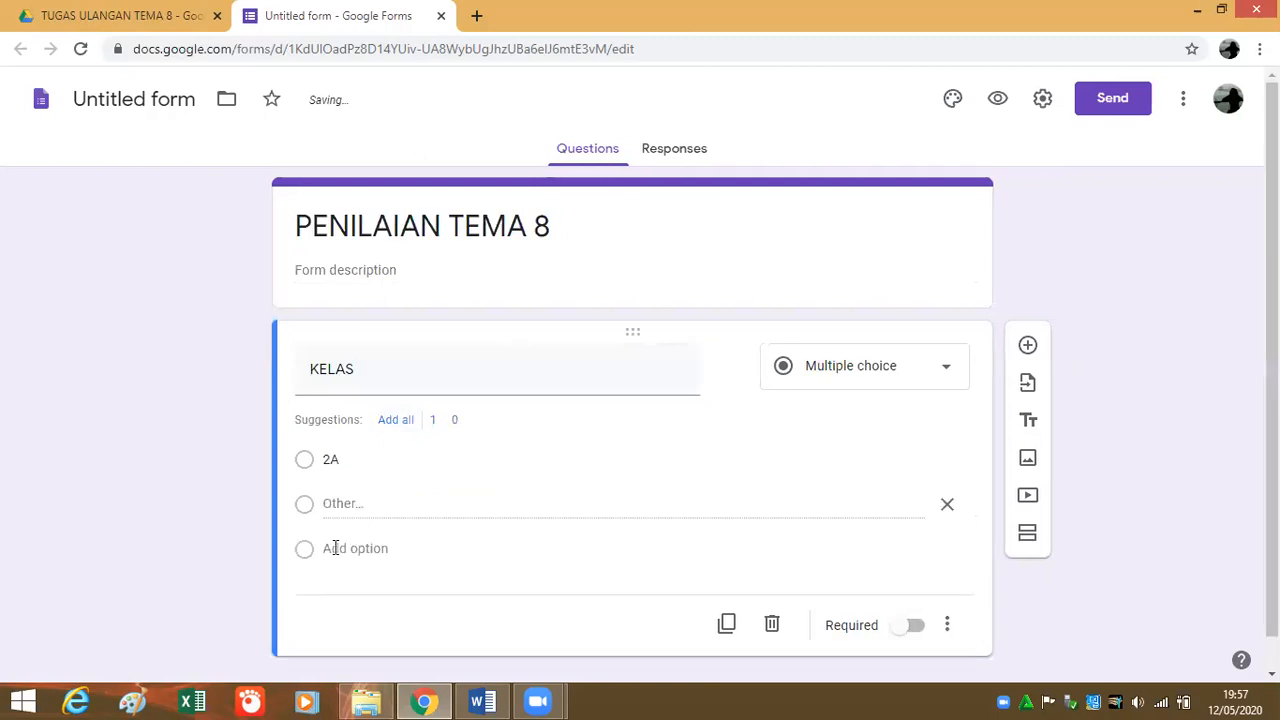
{"action": "left_click", "coordinate": [340, 556]}
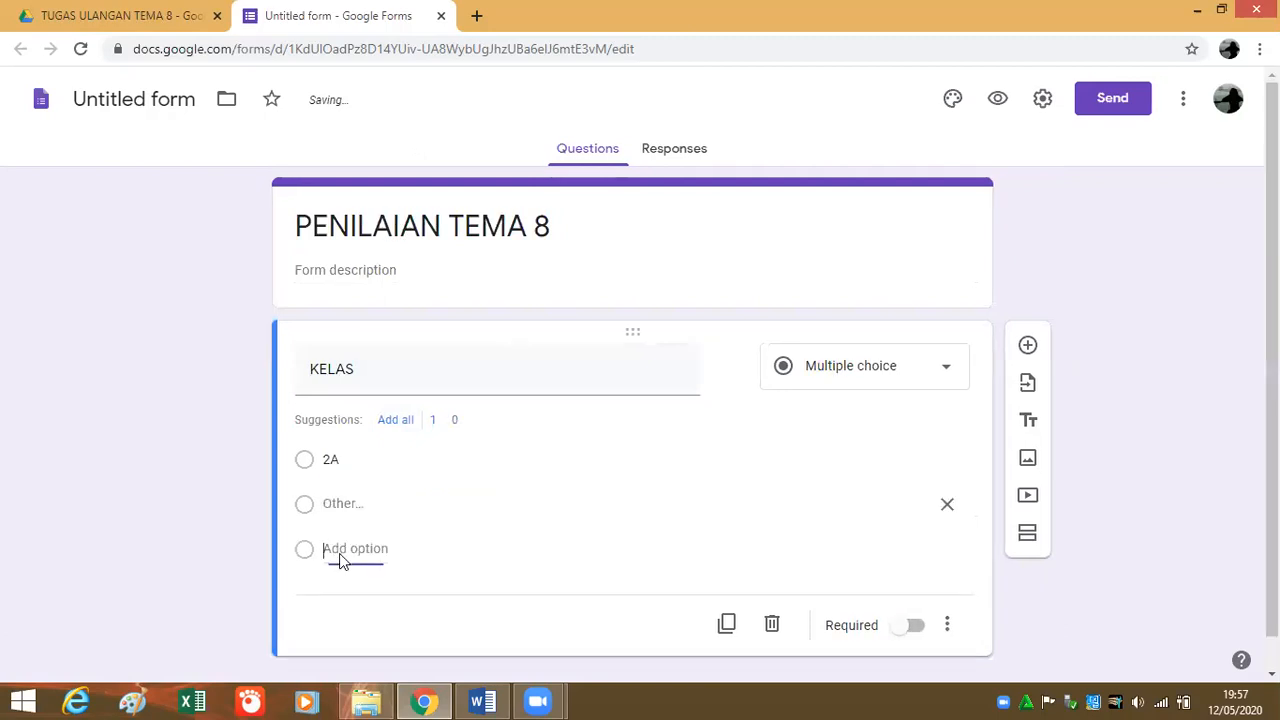
{"action": "type", "text": "2"}
{"action": "key", "text": "BackSpace"}
{"action": "type", "text": "B"}
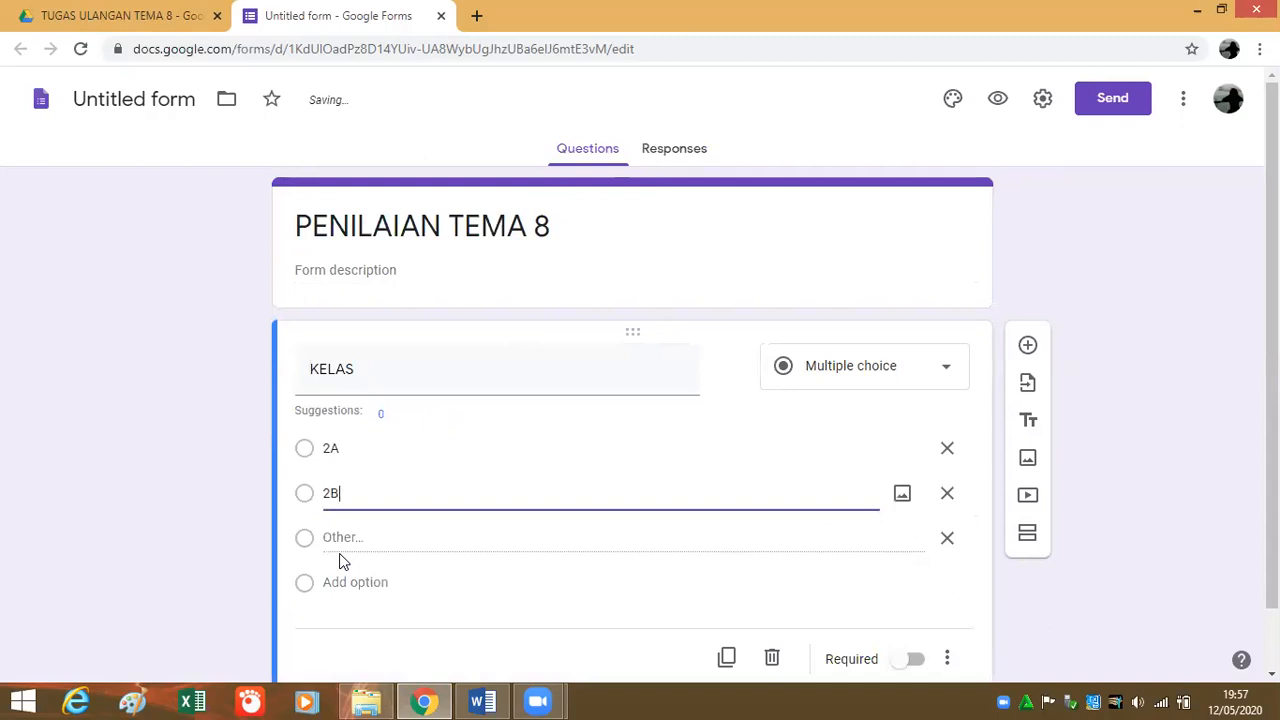
{"action": "left_click", "coordinate": [950, 538]}
{"action": "left_click", "coordinate": [905, 622]}
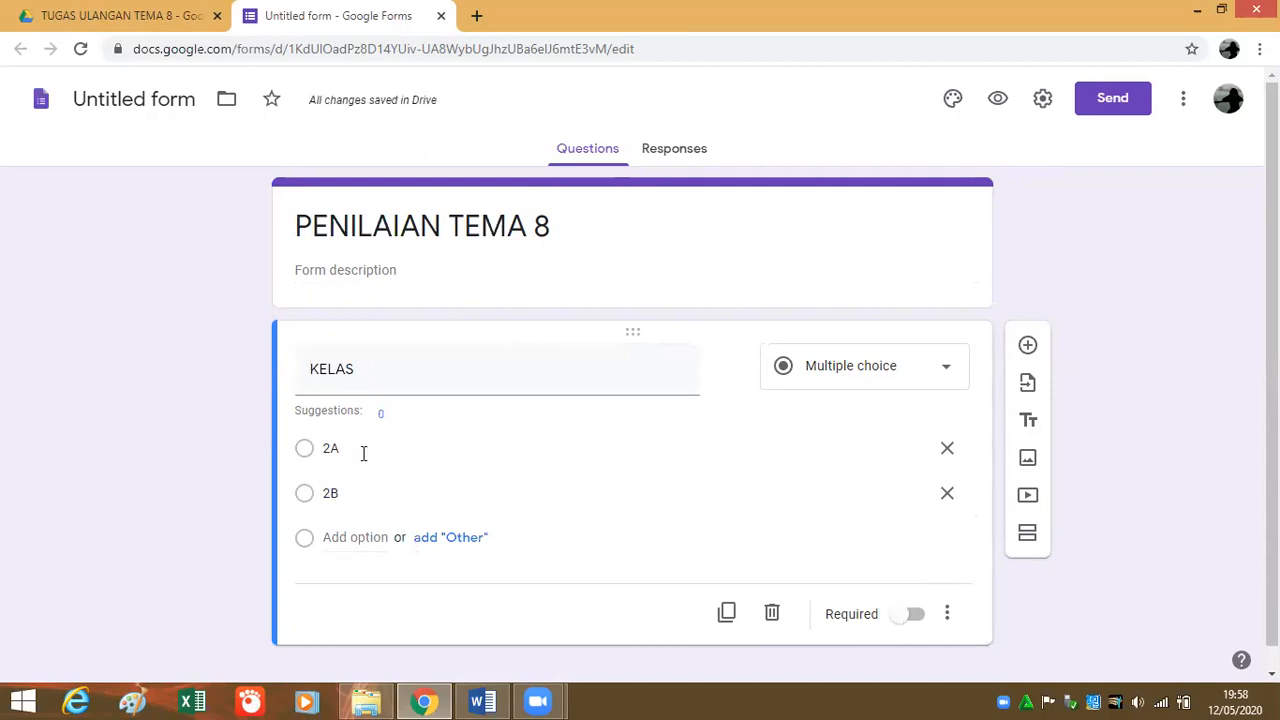
{"action": "left_click", "coordinate": [884, 620]}
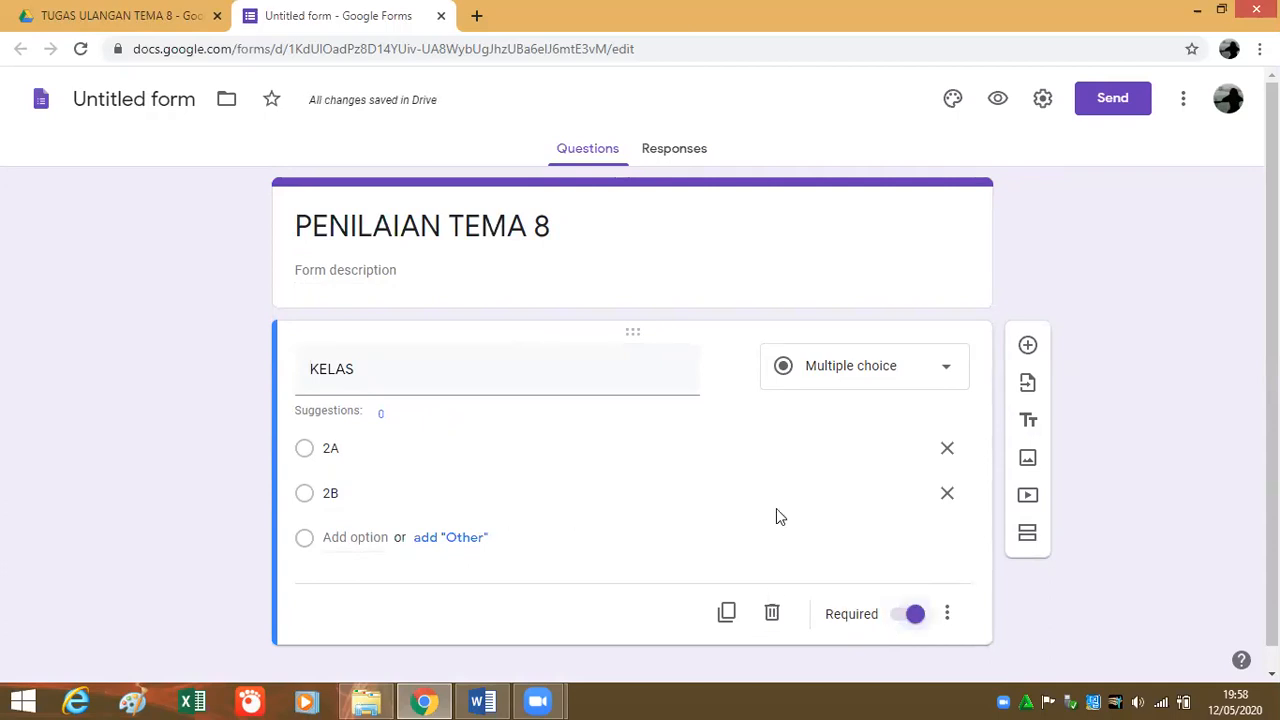
Add a short-answer question titled NAMA below KELAS and make it required.
{"action": "scroll", "coordinate": [1020, 340], "scroll_direction": "down", "scroll_amount": 1}
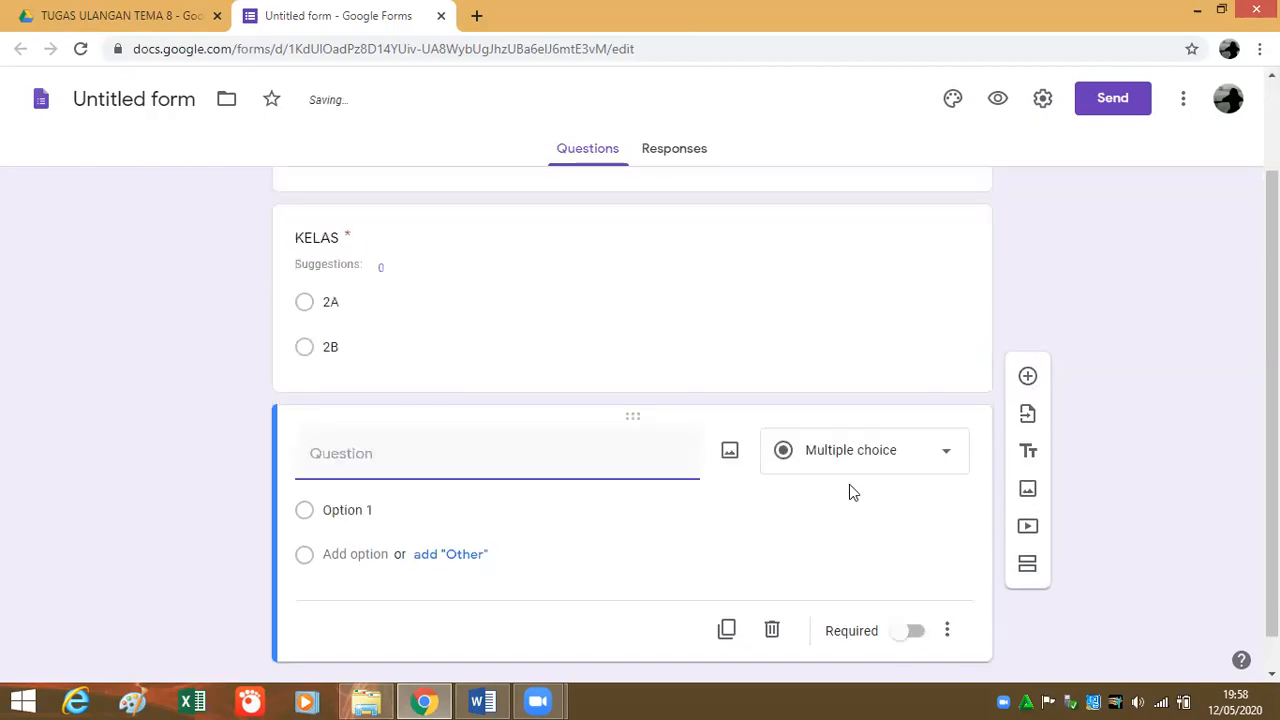
{"action": "type", "text": "n"}
{"action": "key", "text": "BackSpace"}
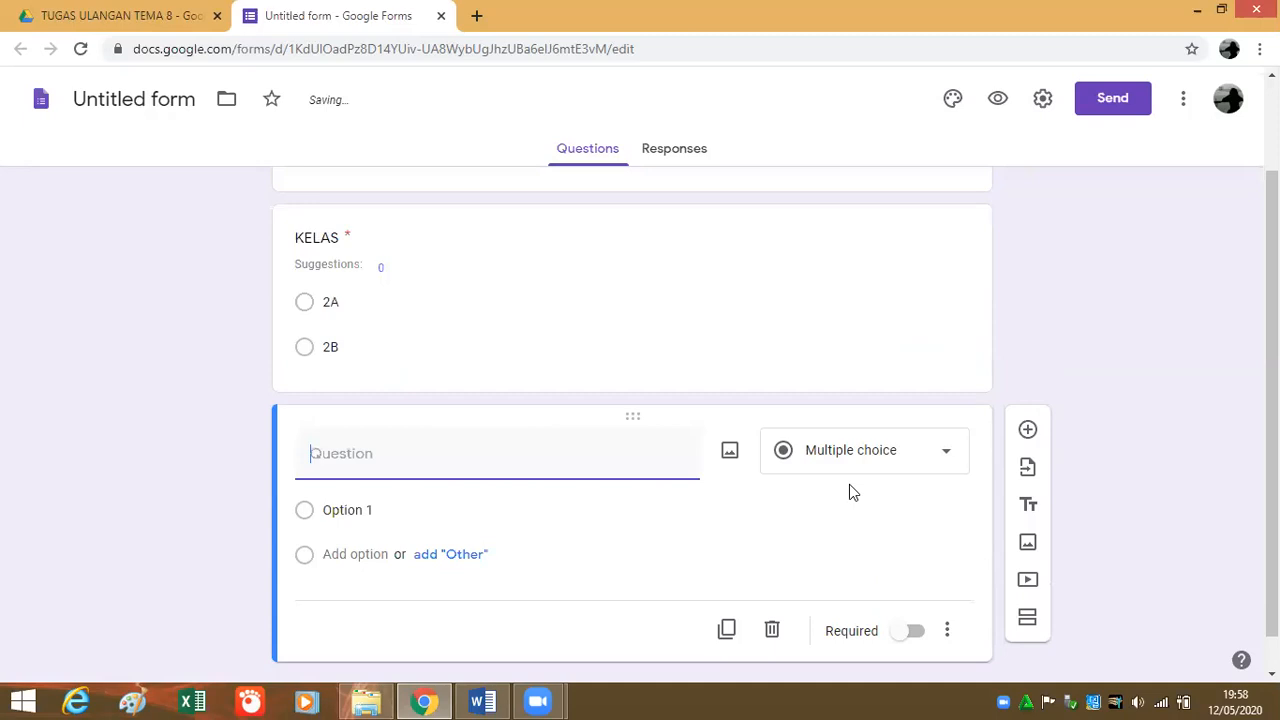
{"action": "type", "text": "NAMA"}
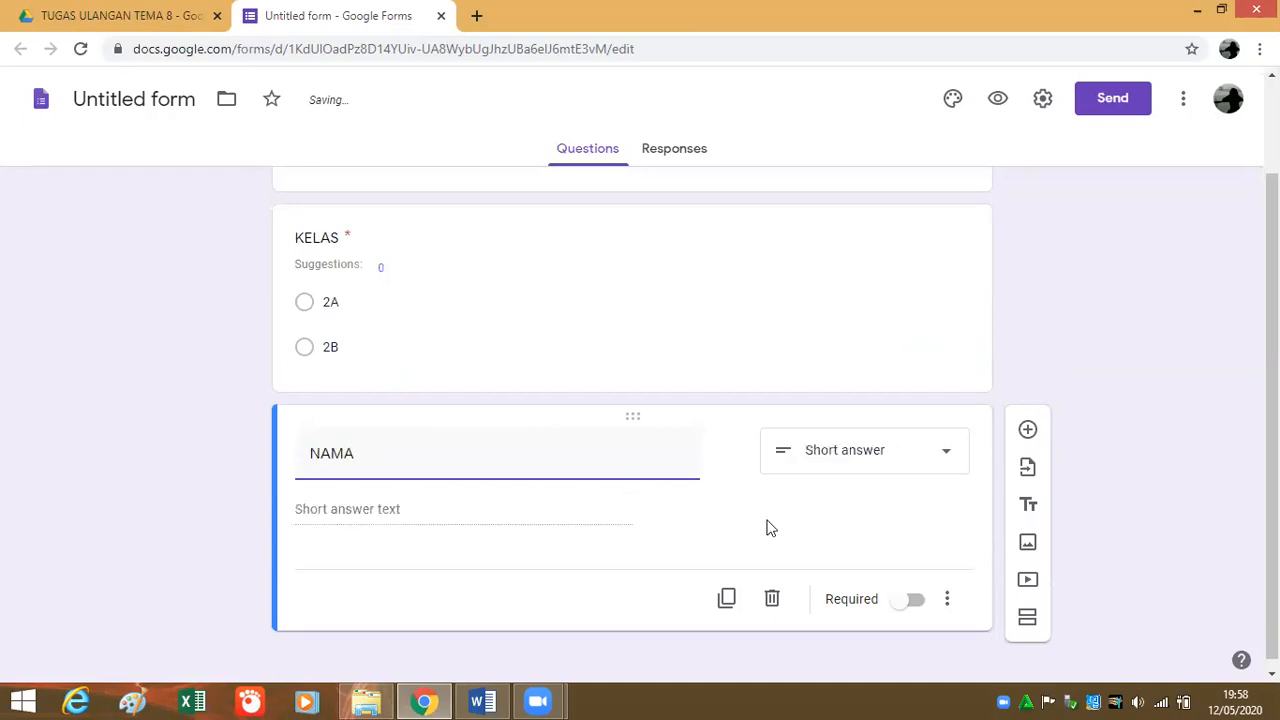
{"action": "left_click", "coordinate": [914, 600]}
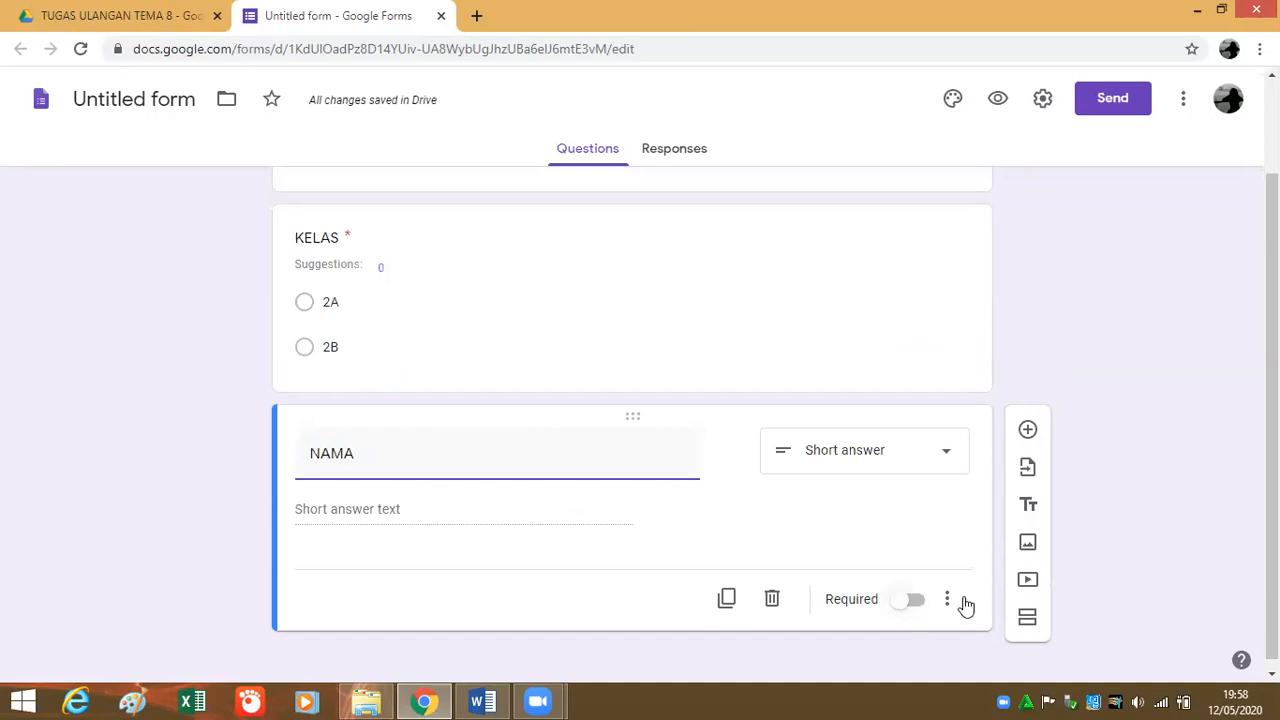
Add a short-answer question titled NO. ABSEN below the NAMA question.
{"action": "left_click", "coordinate": [1028, 430]}
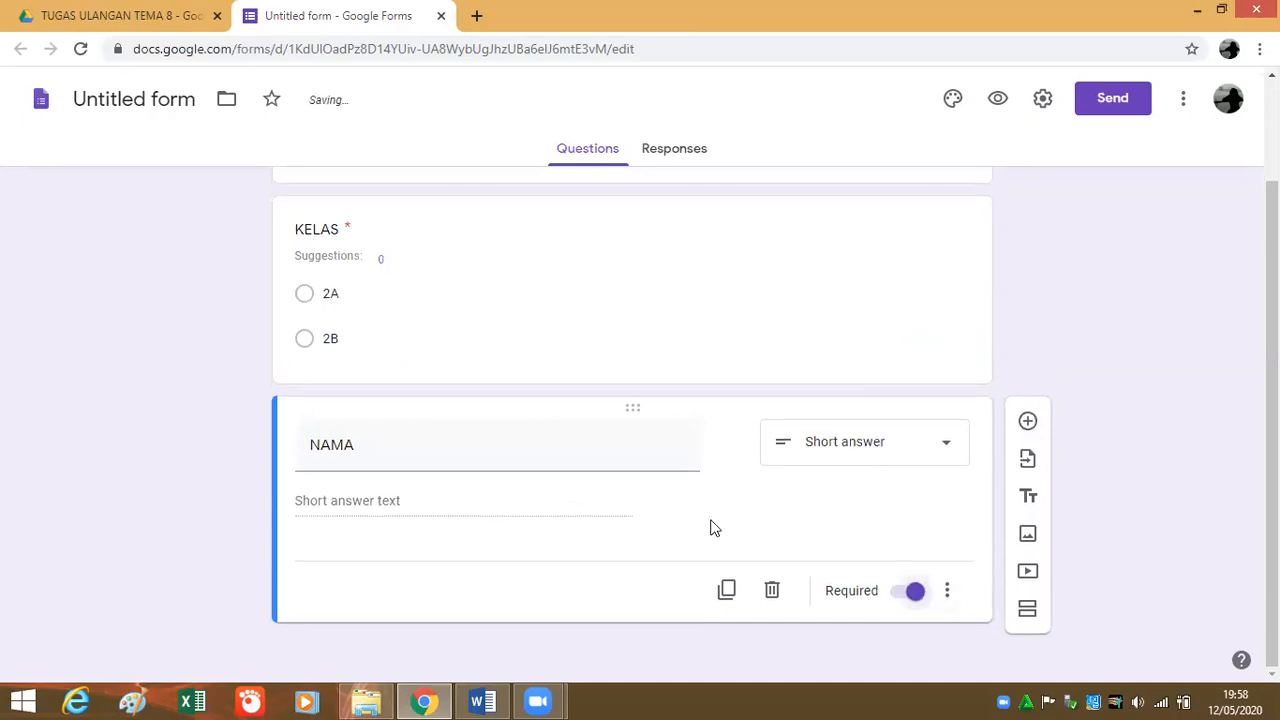
{"action": "type", "text": "n"}
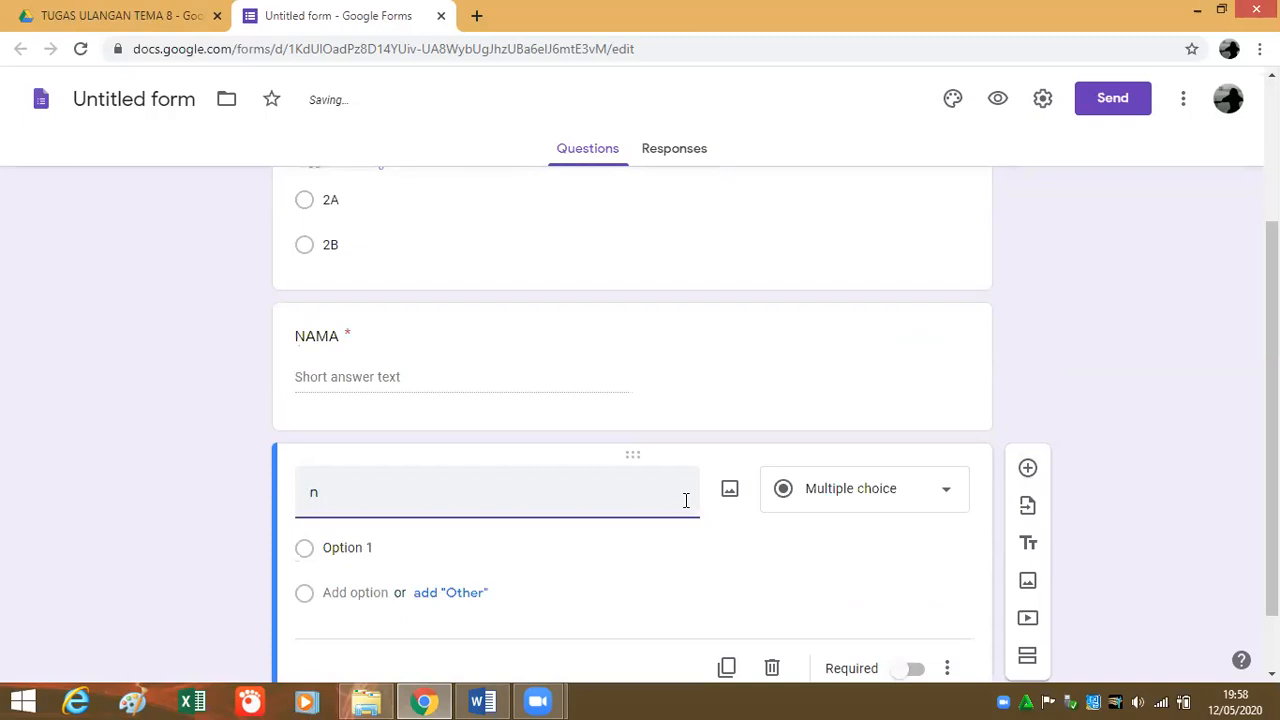
{"action": "key", "text": "BackSpace"}
{"action": "type", "text": "NO. ABSEN"}
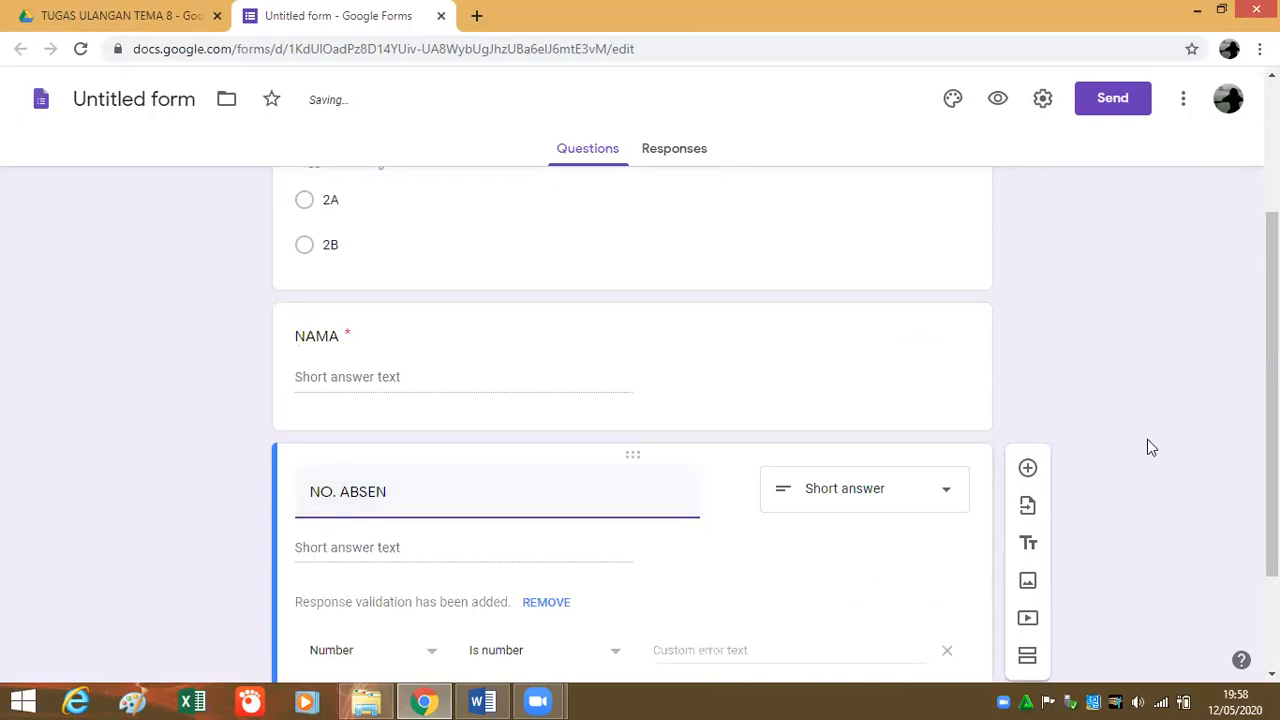
Check the required setting of the NAMA question and make the NO. ABSEN question required.
{"action": "scroll", "coordinate": [698, 450], "scroll_direction": "up", "scroll_amount": 1}
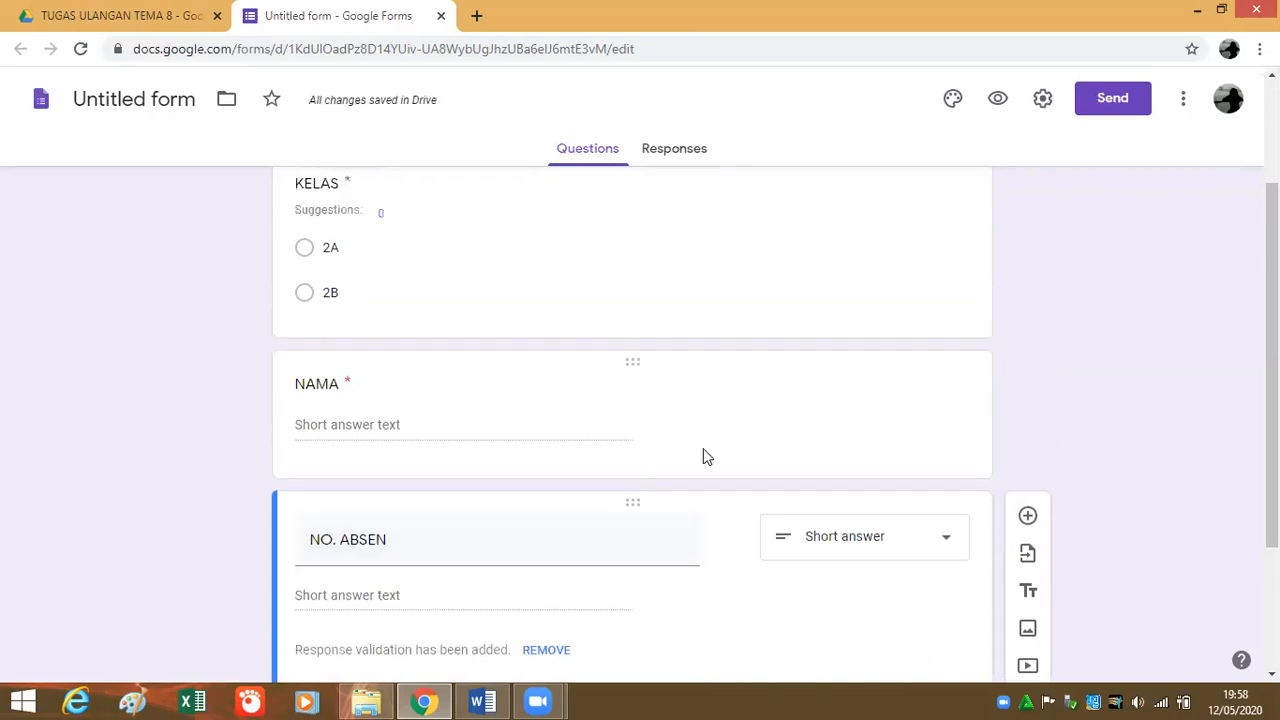
{"action": "left_click", "coordinate": [703, 456]}
{"action": "scroll", "coordinate": [784, 540], "scroll_direction": "down", "scroll_amount": 2}
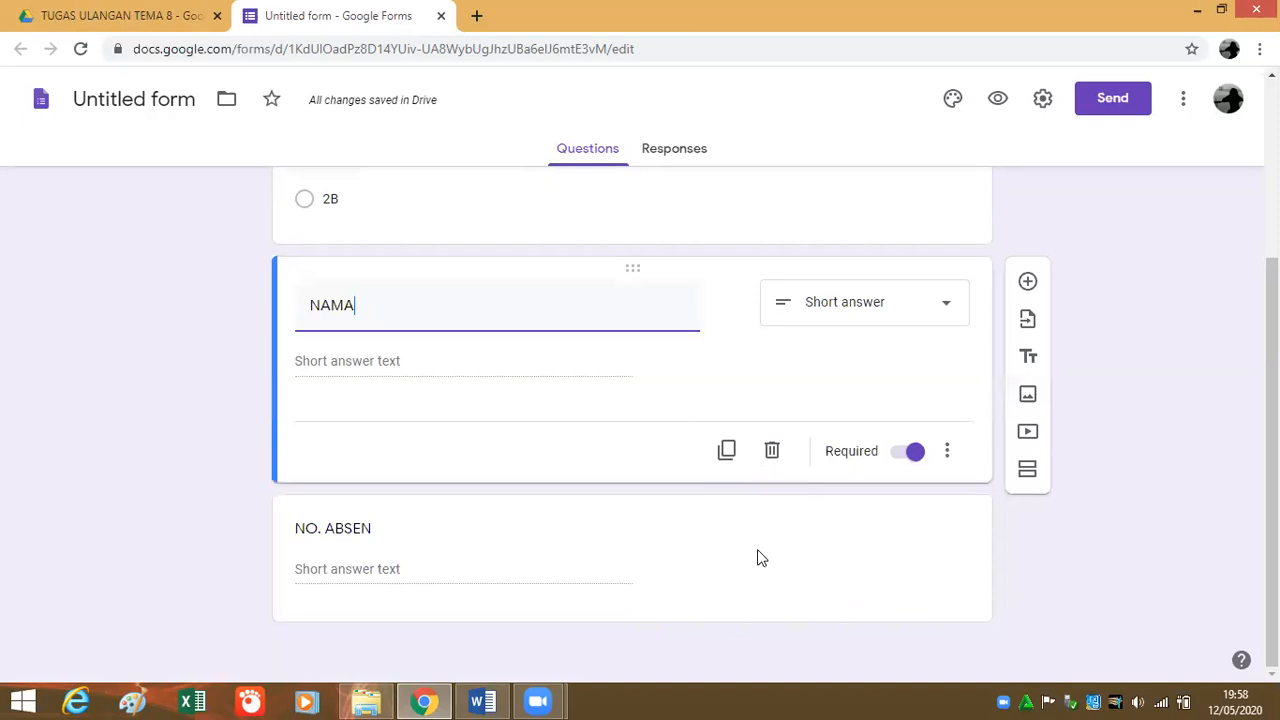
{"action": "left_click", "coordinate": [757, 558]}
{"action": "left_click", "coordinate": [920, 594]}
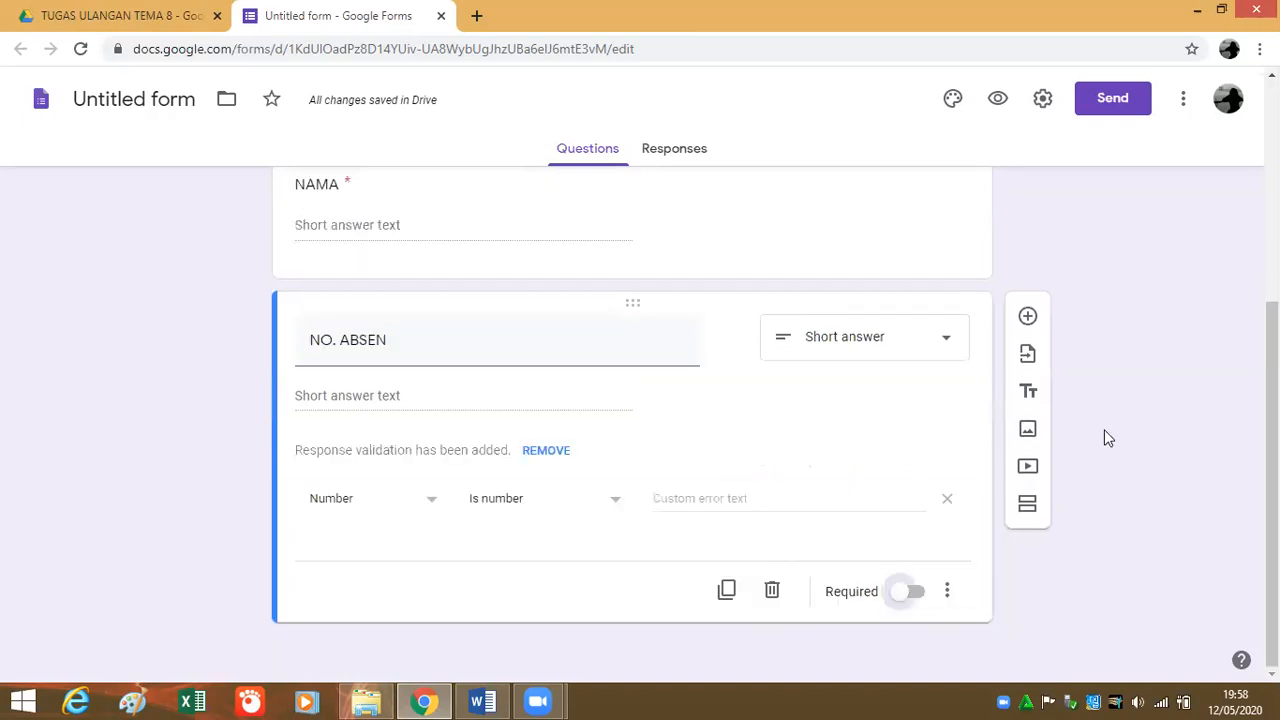
{"action": "scroll", "coordinate": [1136, 460], "scroll_direction": "up", "scroll_amount": 1}
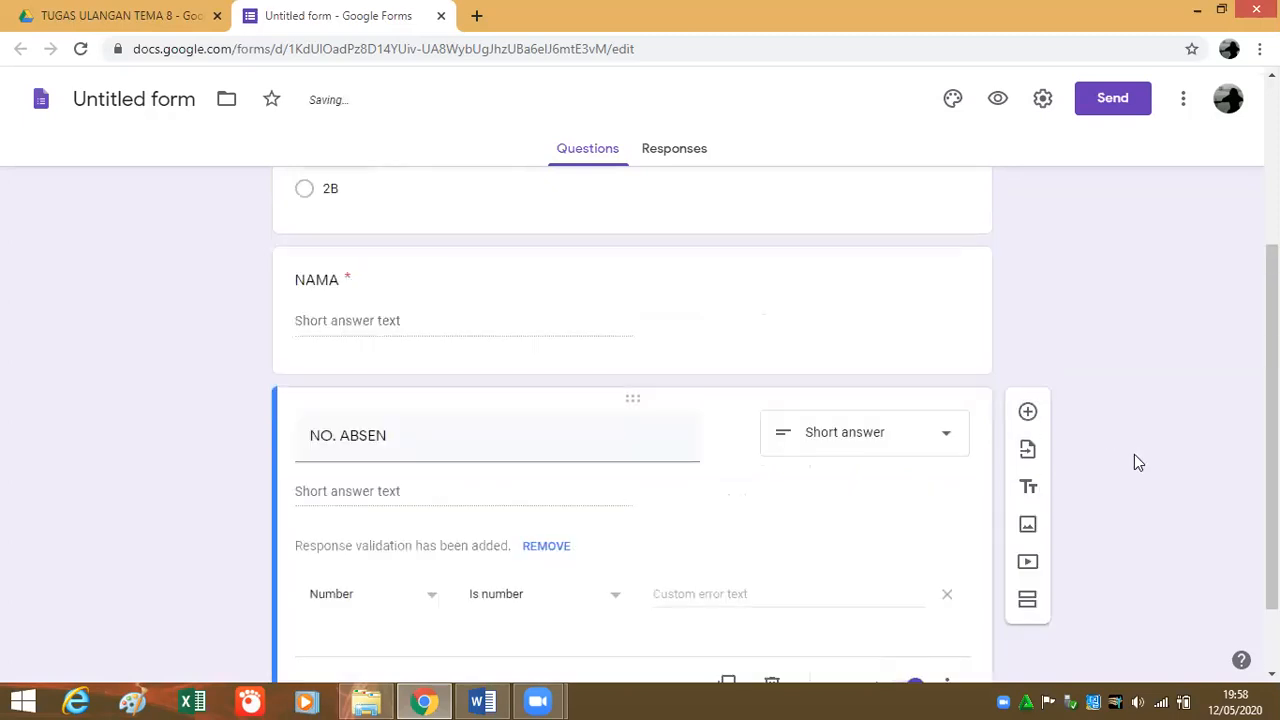
{"action": "scroll", "coordinate": [1135, 456], "scroll_direction": "down", "scroll_amount": 1}
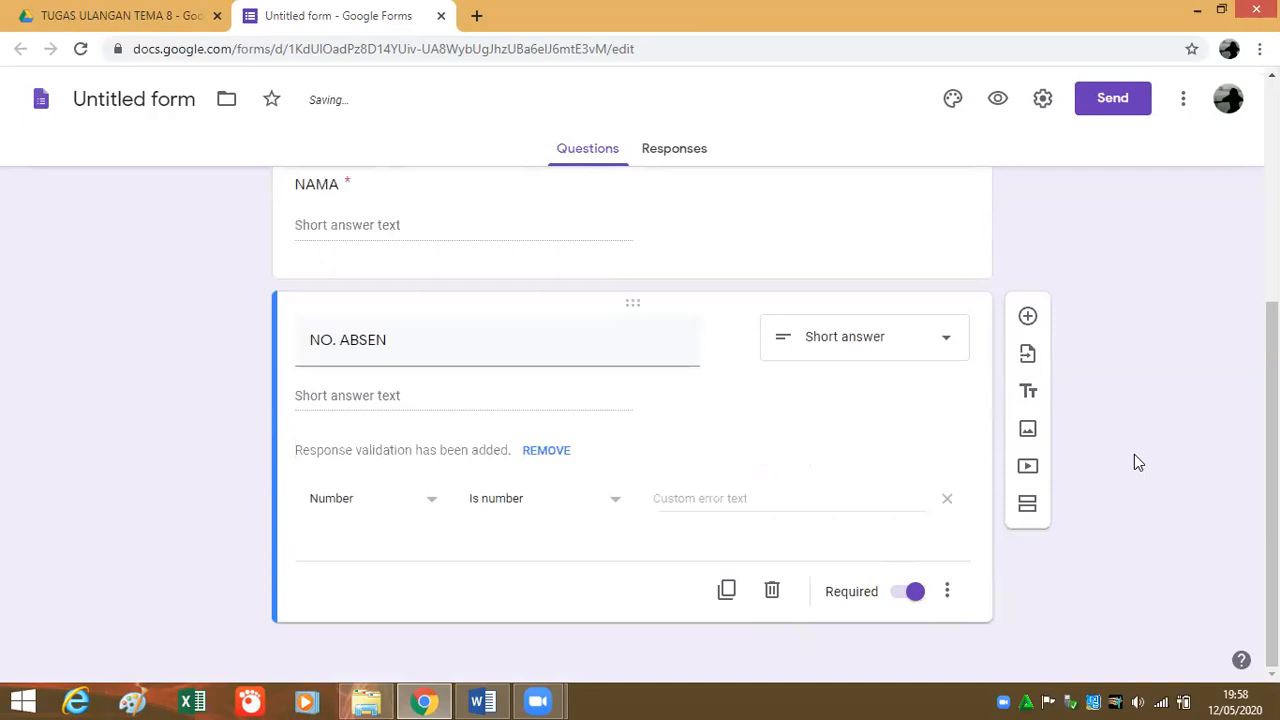
Add a new section after the NO. ABSEN question and title it "Jawablah dengan memilih jawaban yang paling tepat!".
{"action": "left_click", "coordinate": [1028, 504]}
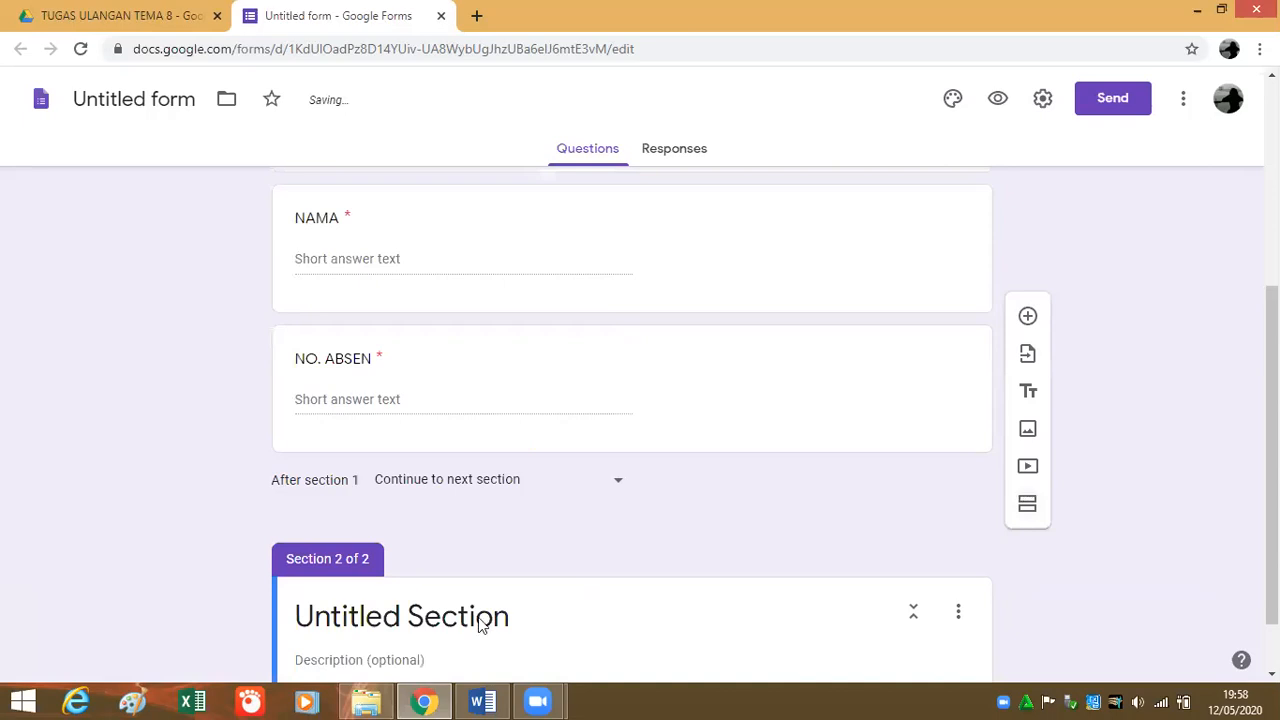
{"action": "scroll", "coordinate": [414, 555], "scroll_direction": "down", "scroll_amount": 1}
{"action": "left_click", "coordinate": [620, 538]}
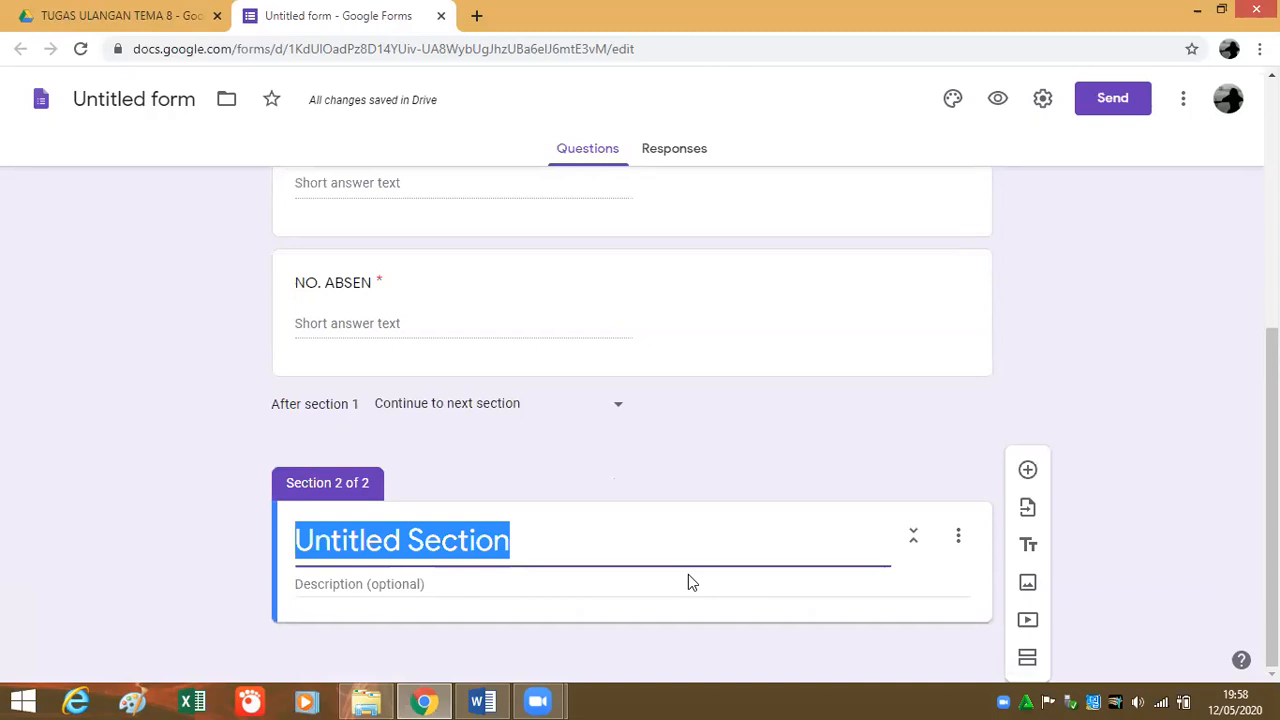
{"action": "key", "text": "BackSpace"}
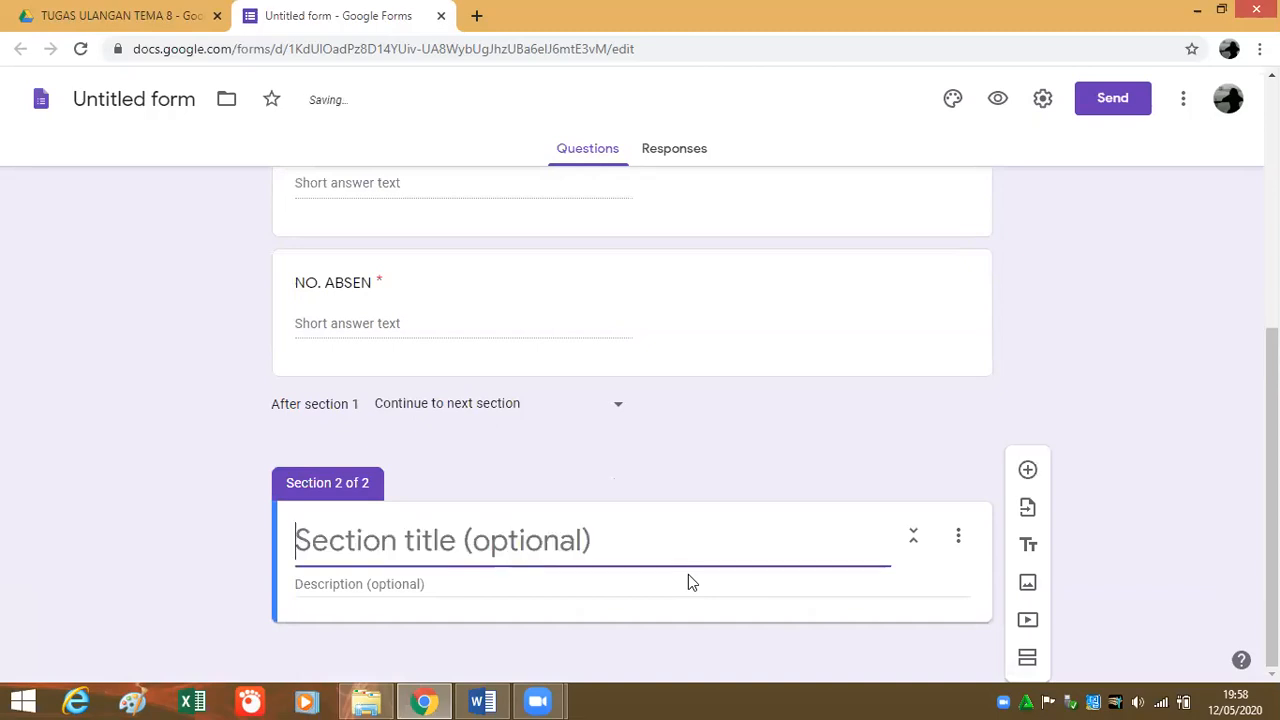
{"action": "type", "text": "JAWAB"}
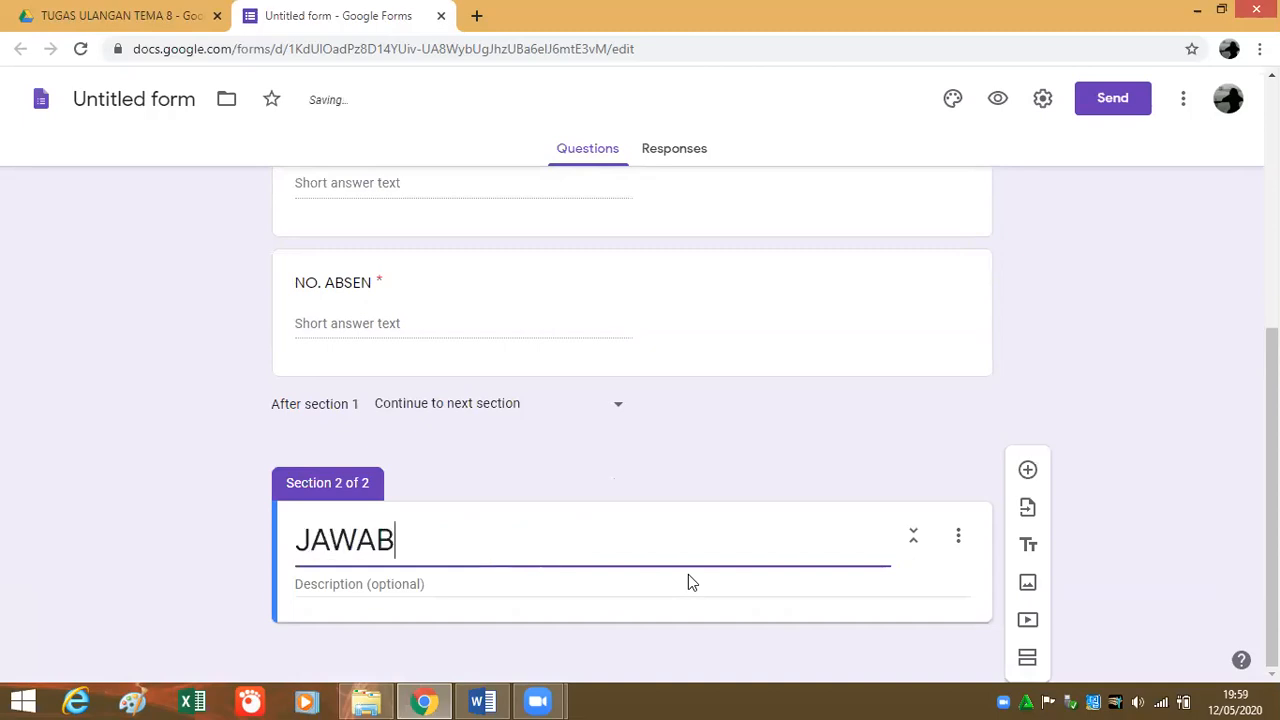
{"action": "type", "text": "LA"}
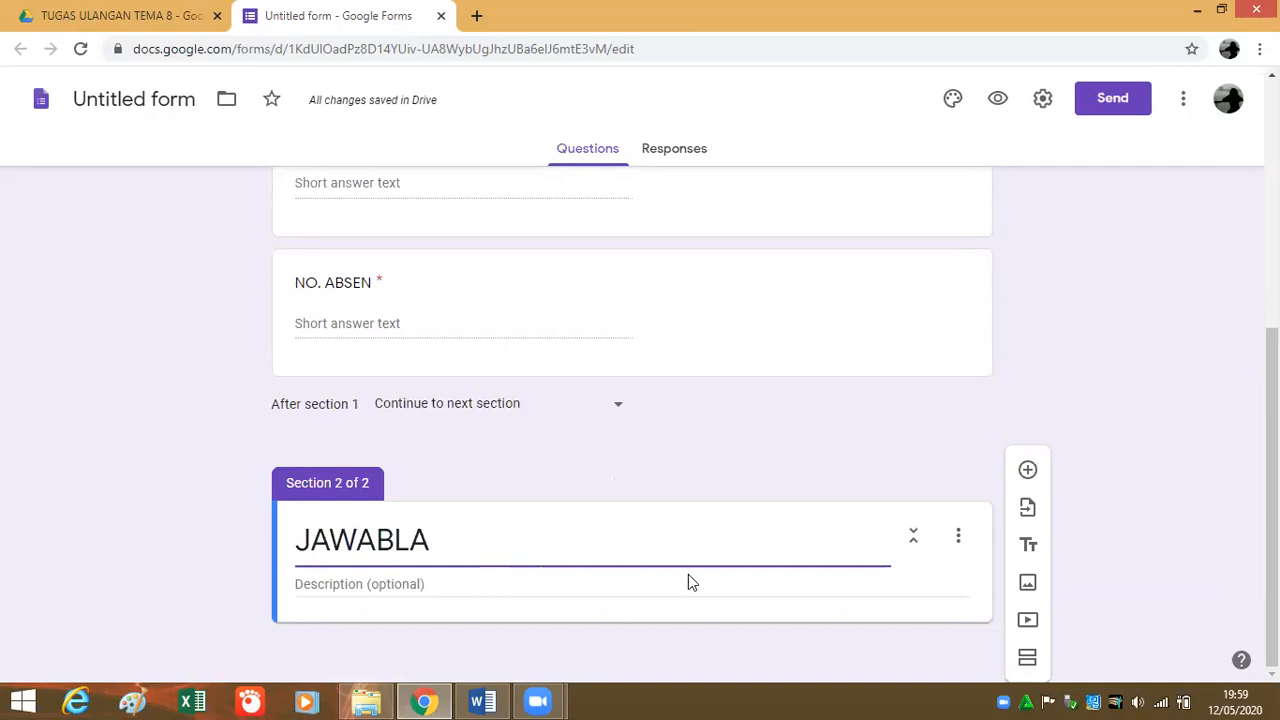
{"action": "key", "text": "BackSpace"}
{"action": "key", "text": "BackSpace"}
{"action": "key", "text": "BackSpace"}
{"action": "key", "text": "BackSpace"}
{"action": "key", "text": "BackSpace"}
{"action": "key", "text": "BackSpace"}
{"action": "type", "text": "a"}
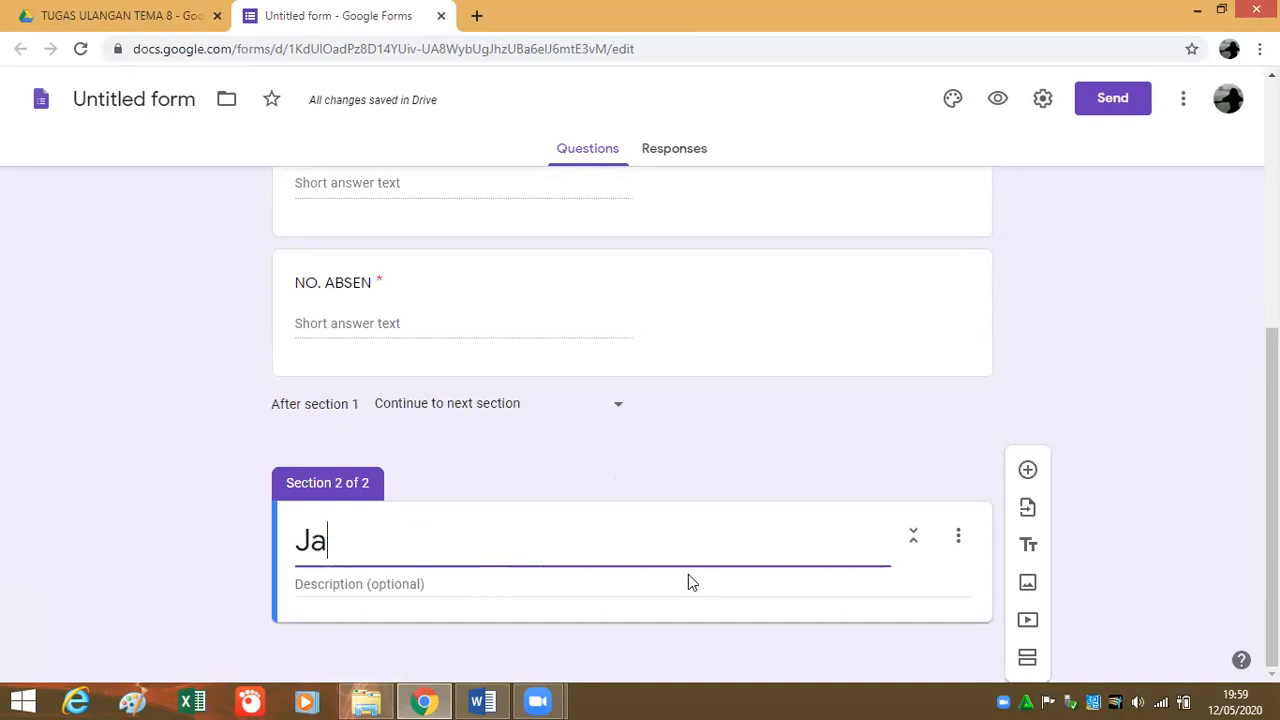
{"action": "type", "text": "wablah "}
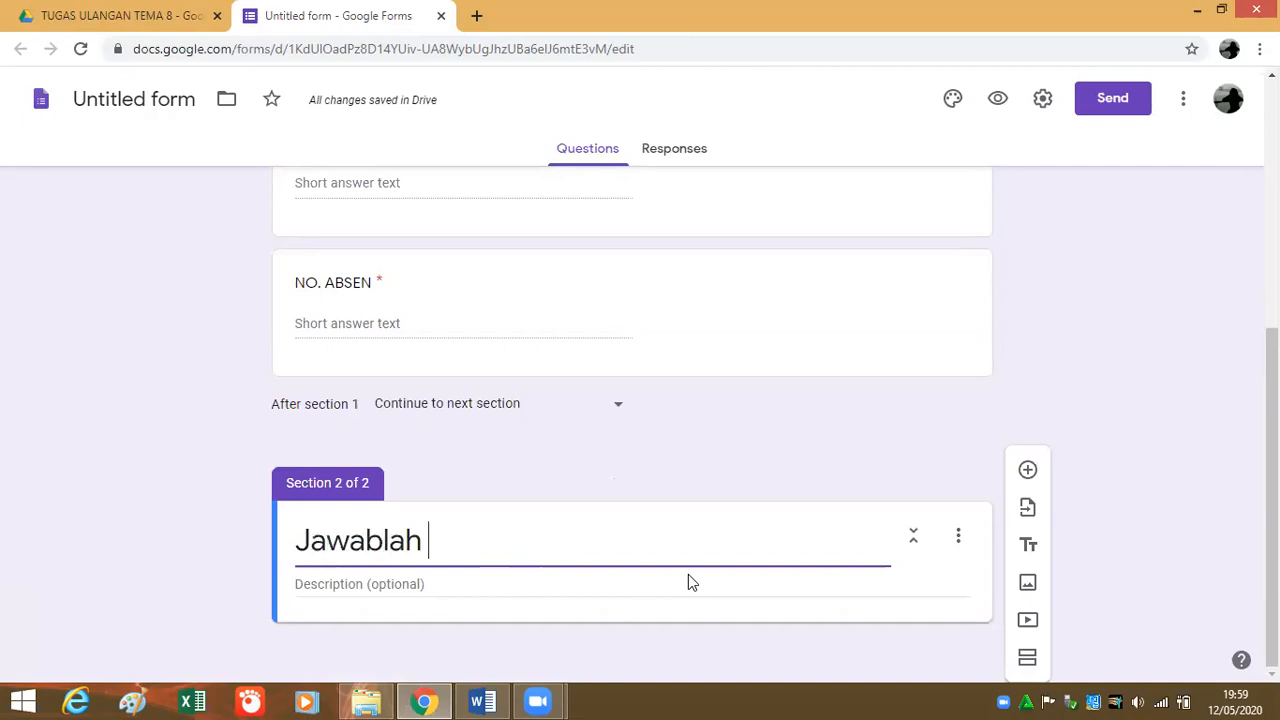
{"action": "type", "text": "deng"}
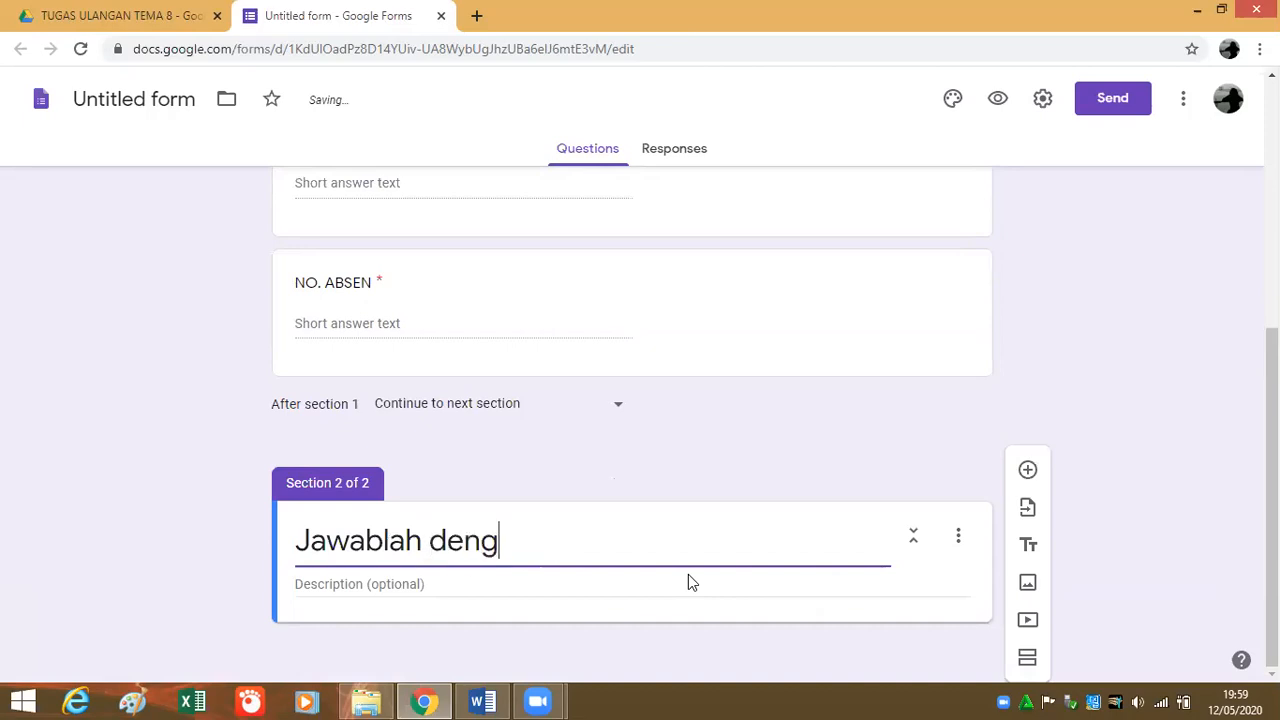
{"action": "type", "text": "an memil"}
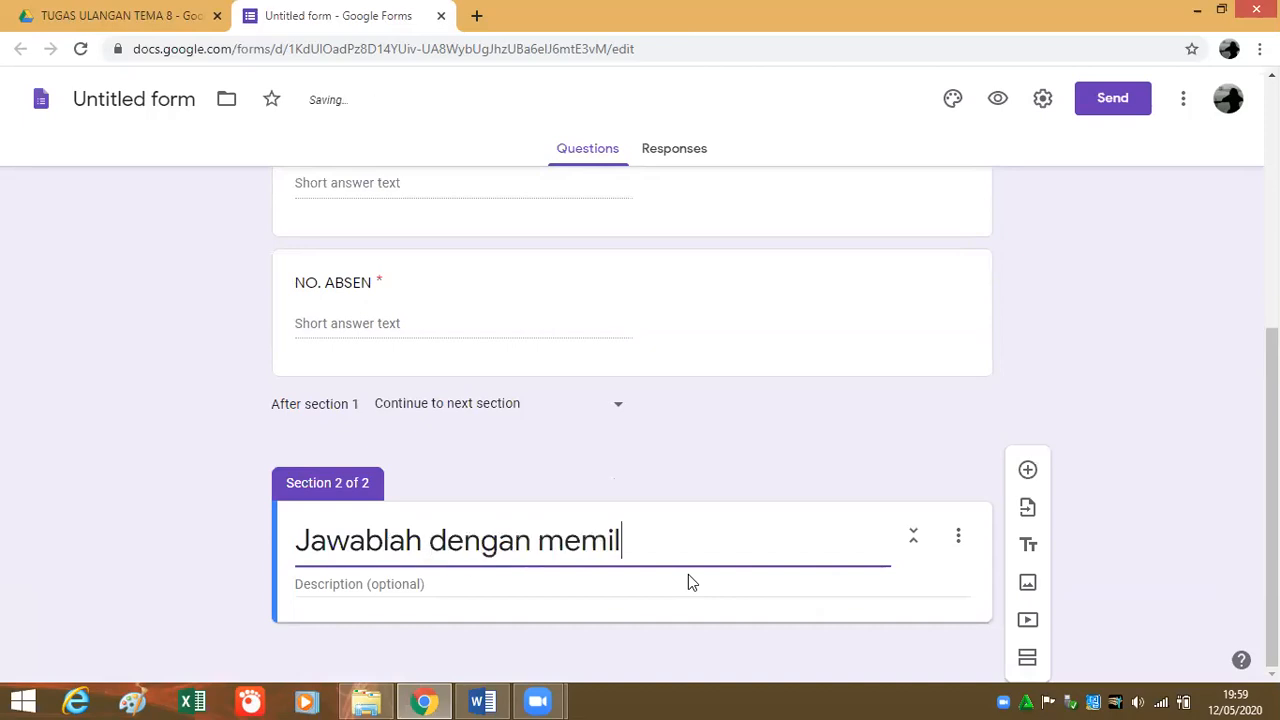
{"action": "type", "text": "ih jawaban yan"}
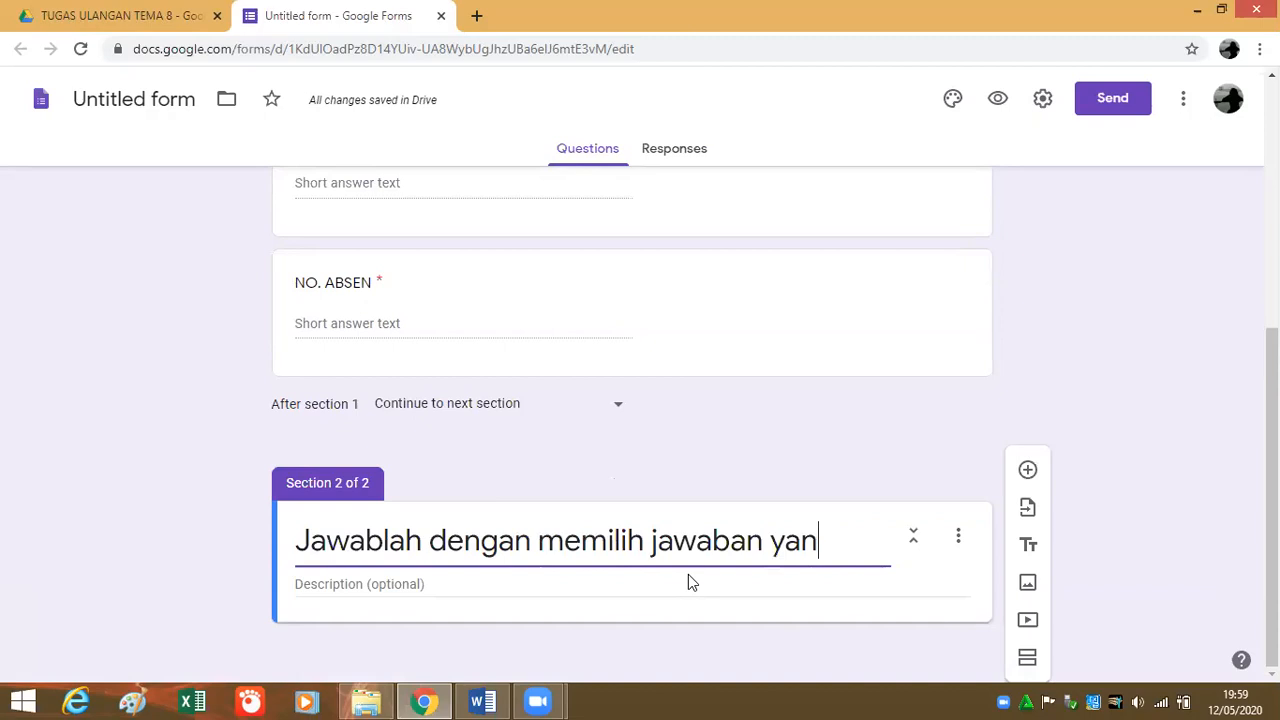
{"action": "type", "text": "g paling tepat!"}
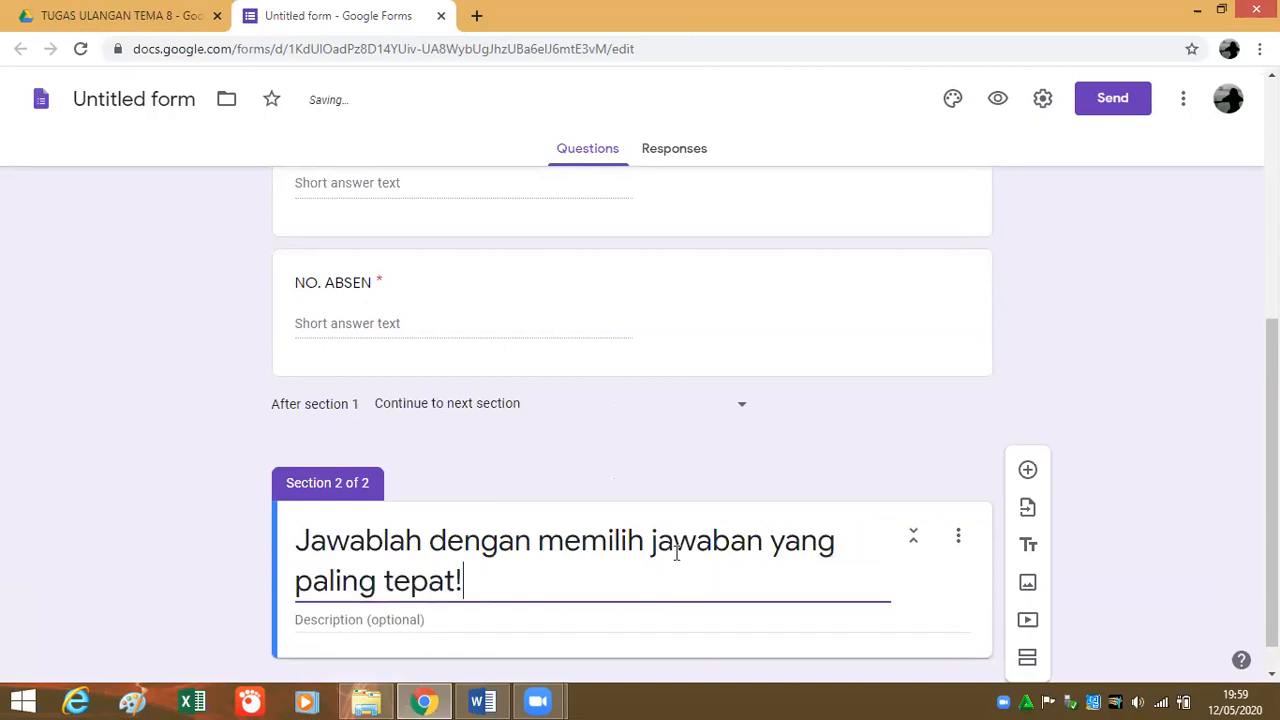
{"action": "scroll", "coordinate": [850, 535], "scroll_direction": "down", "scroll_amount": 1}
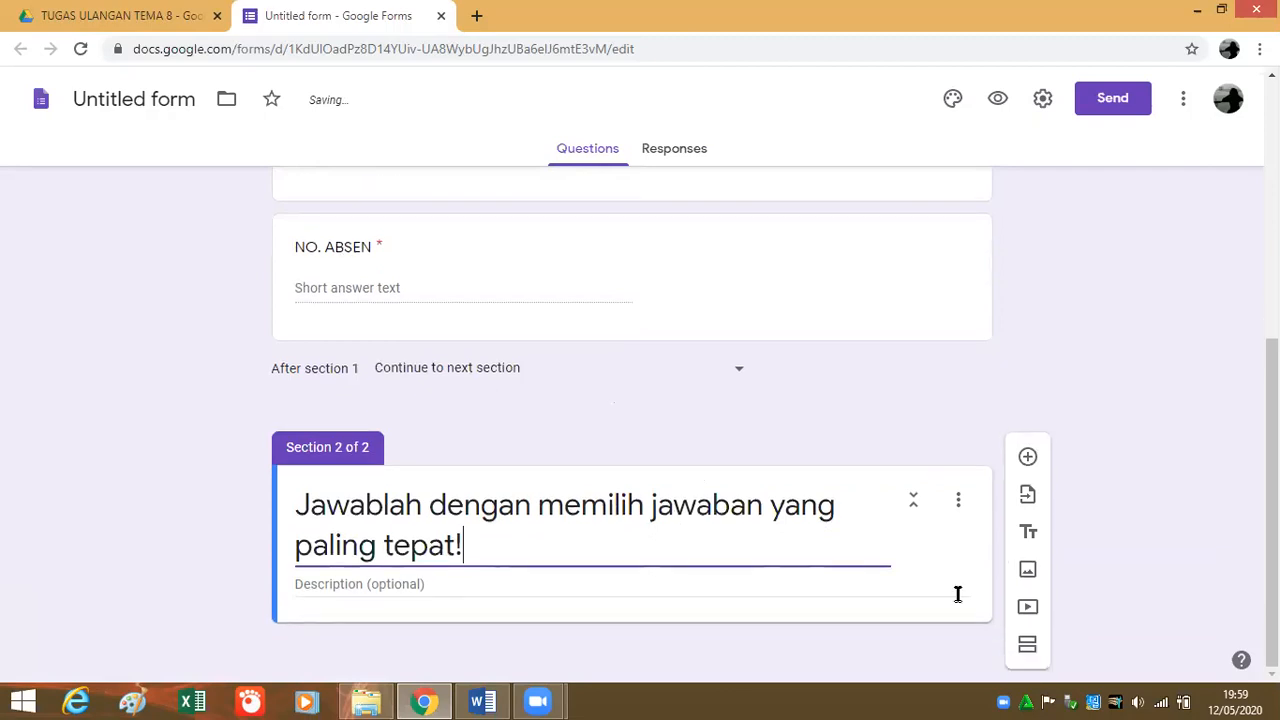
{"action": "left_click", "coordinate": [1056, 111]}
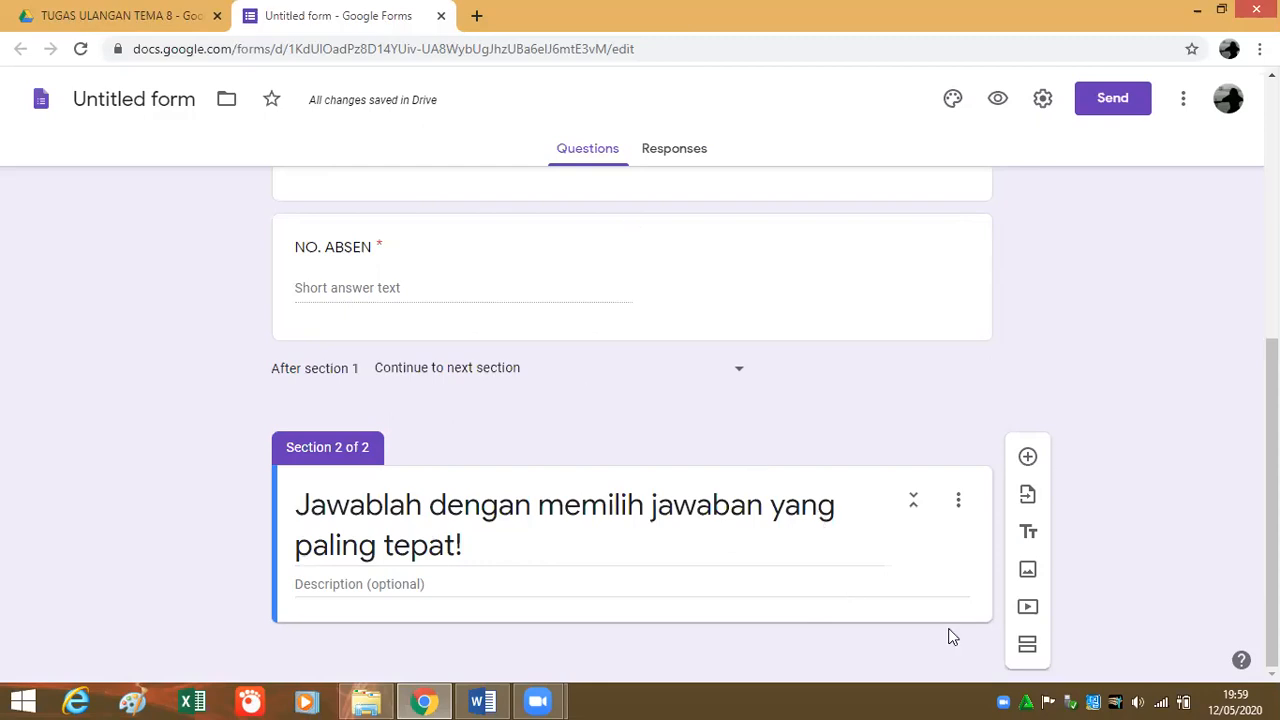
Add a blank multiple-choice question to section 2 and open the add-ons marketplace.
{"action": "left_click", "coordinate": [1025, 462]}
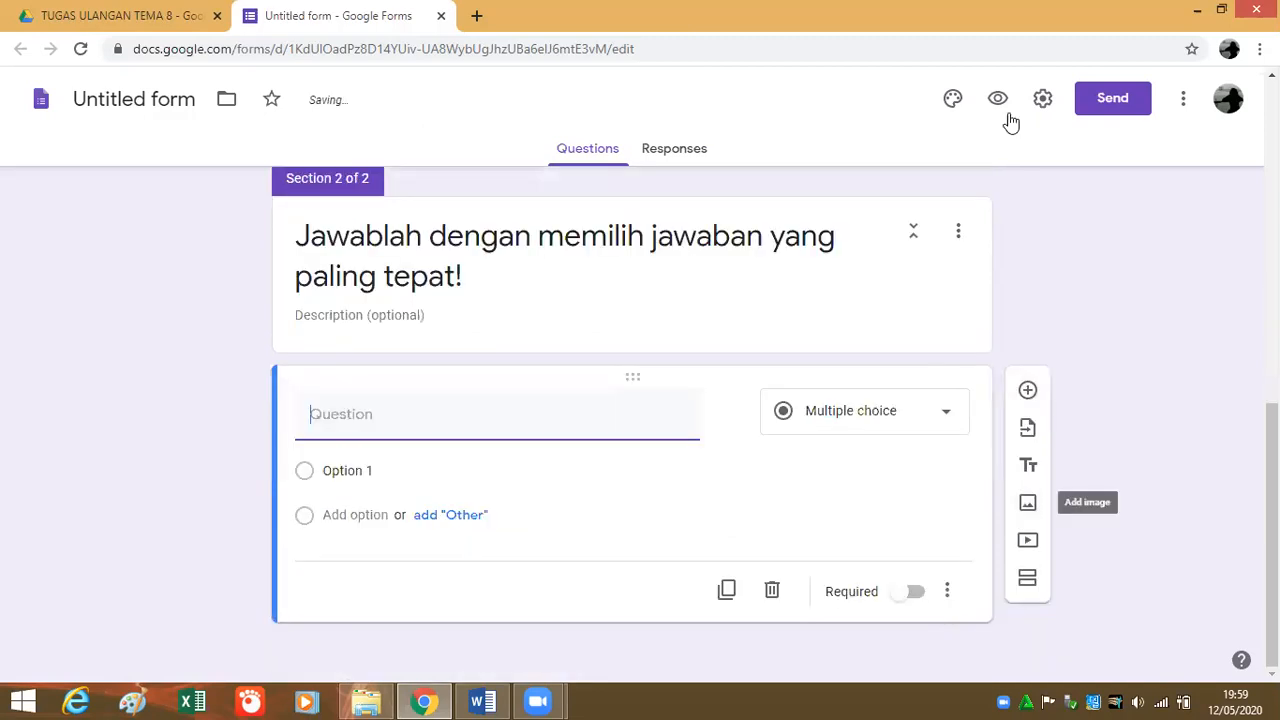
{"action": "left_click", "coordinate": [1182, 104]}
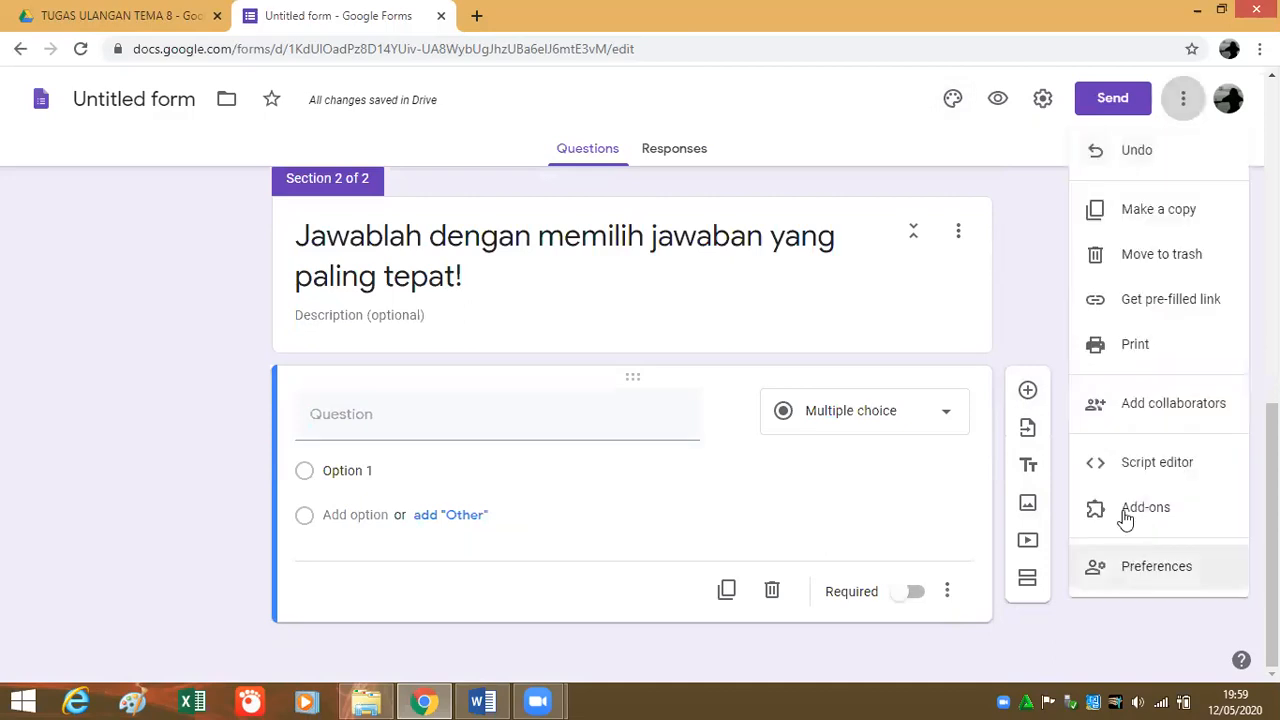
{"action": "left_click", "coordinate": [1140, 508]}
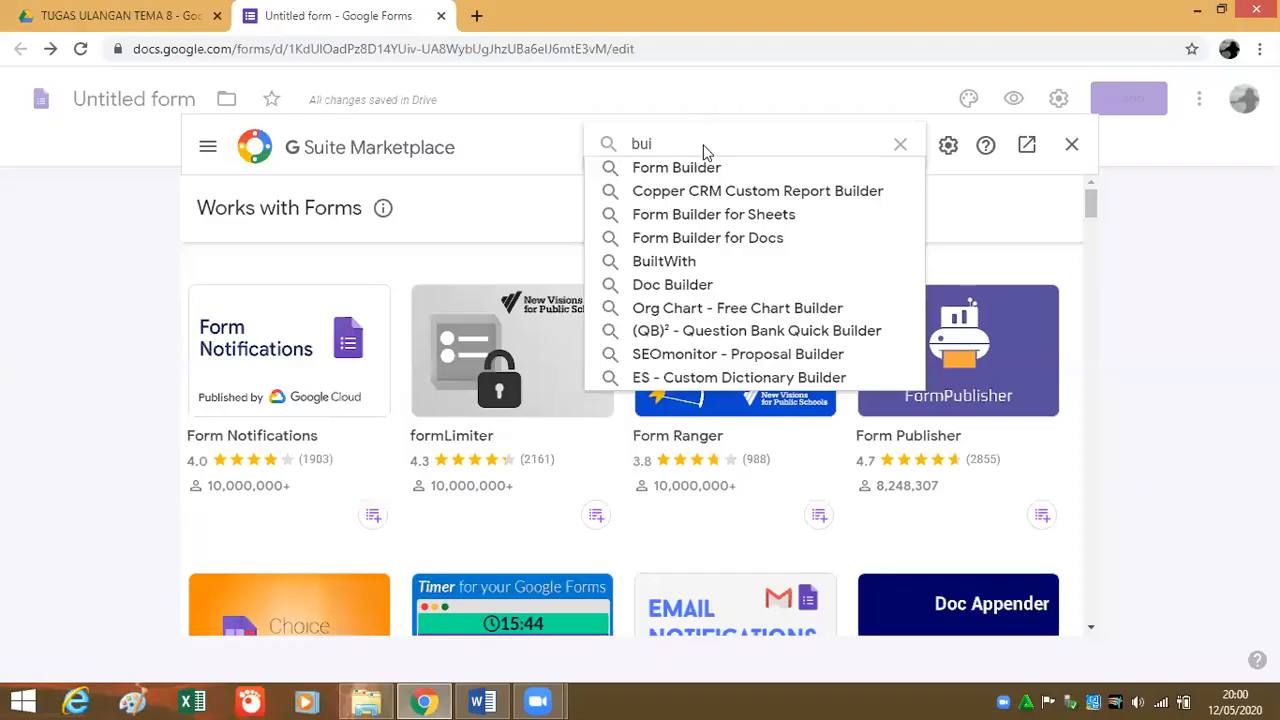
Search the marketplace for Form Builder and open the details page of the Form Builder add-on.
{"action": "left_click", "coordinate": [705, 145]}
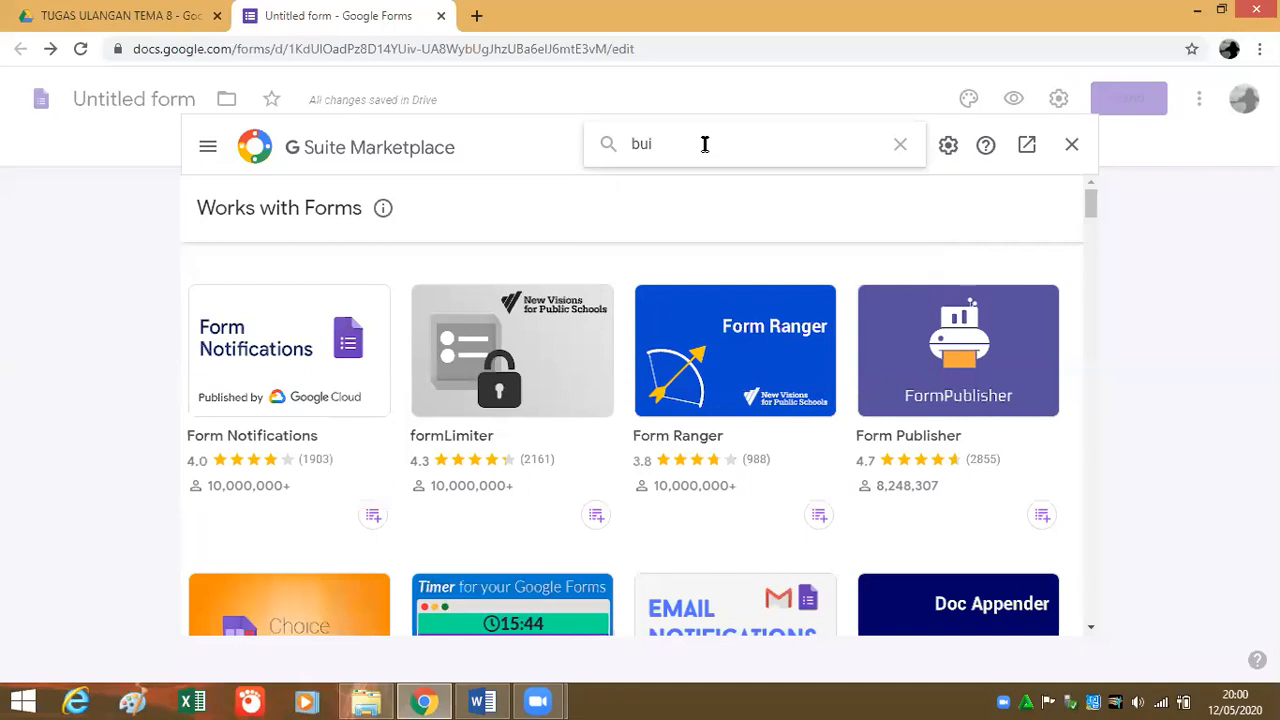
{"action": "type", "text": "d"}
{"action": "key", "text": "BackSpace"}
{"action": "type", "text": "l"}
{"action": "left_click", "coordinate": [704, 172]}
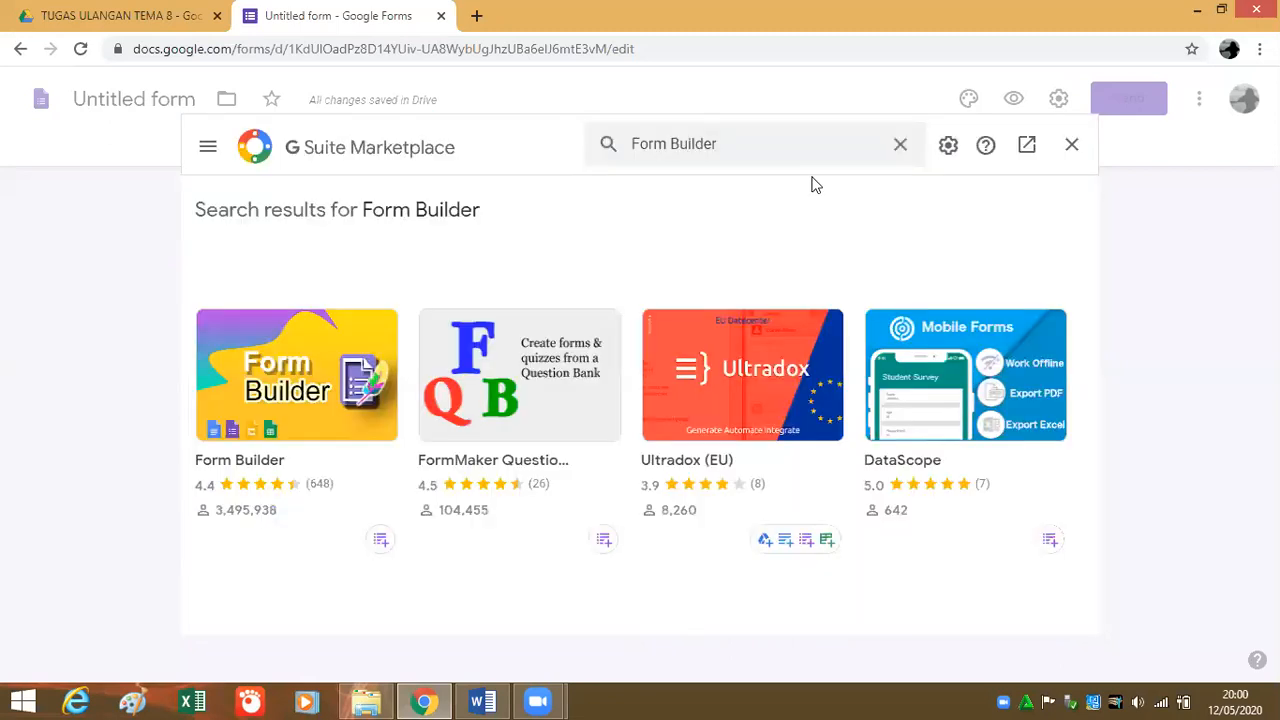
{"action": "left_click", "coordinate": [478, 397]}
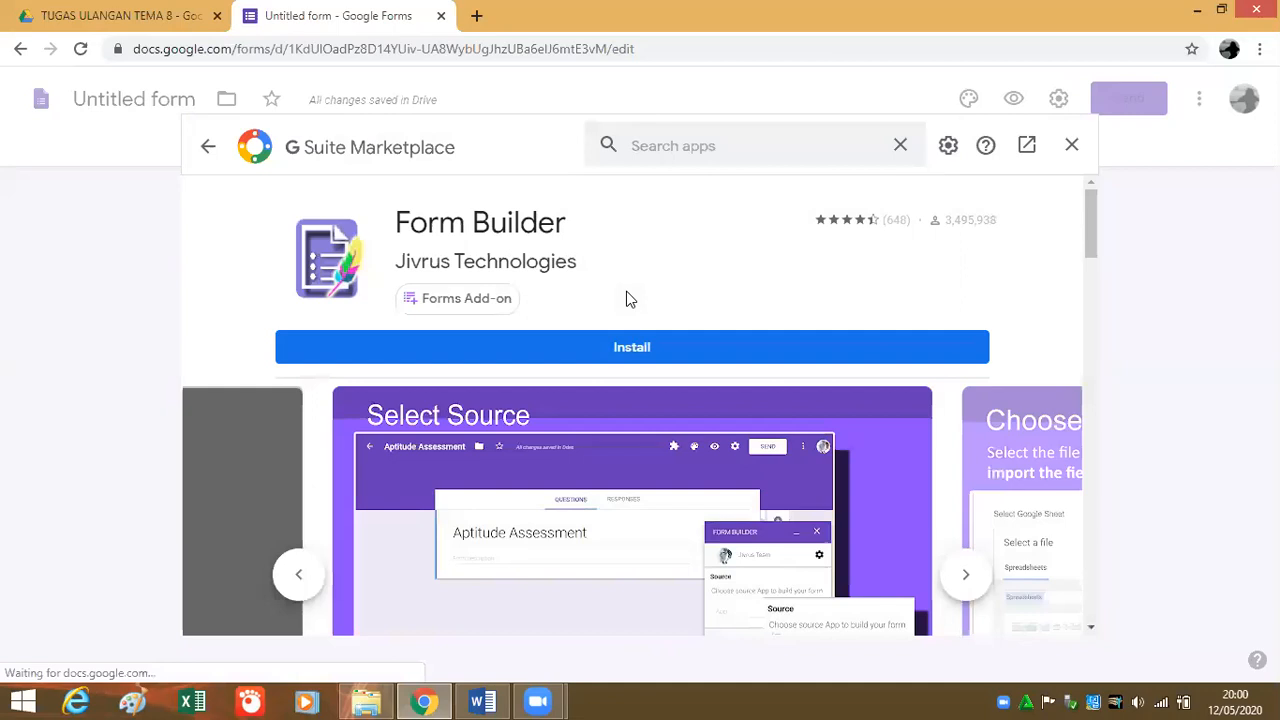
Install the Form Builder add-on, authorizing it with the existing Google account and allowing the requested permissions.
{"action": "scroll", "coordinate": [626, 297], "scroll_direction": "down", "scroll_amount": 1}
{"action": "left_click", "coordinate": [629, 256]}
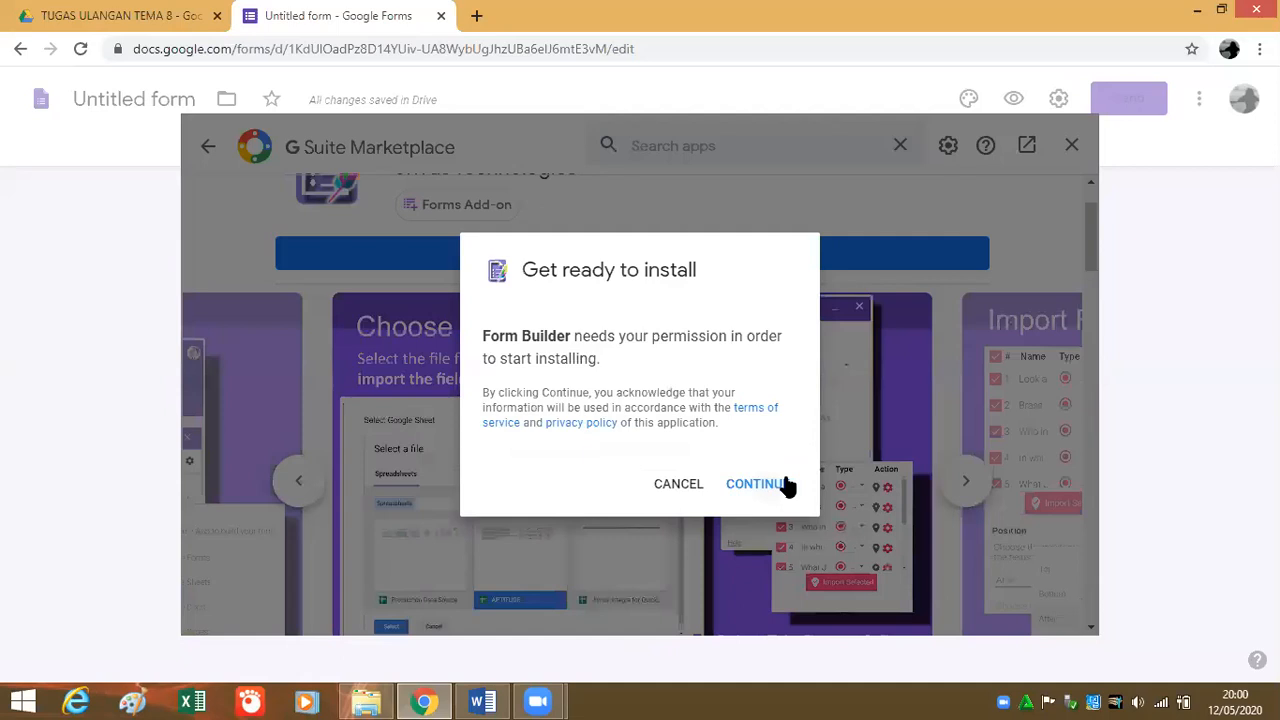
{"action": "left_click", "coordinate": [787, 485]}
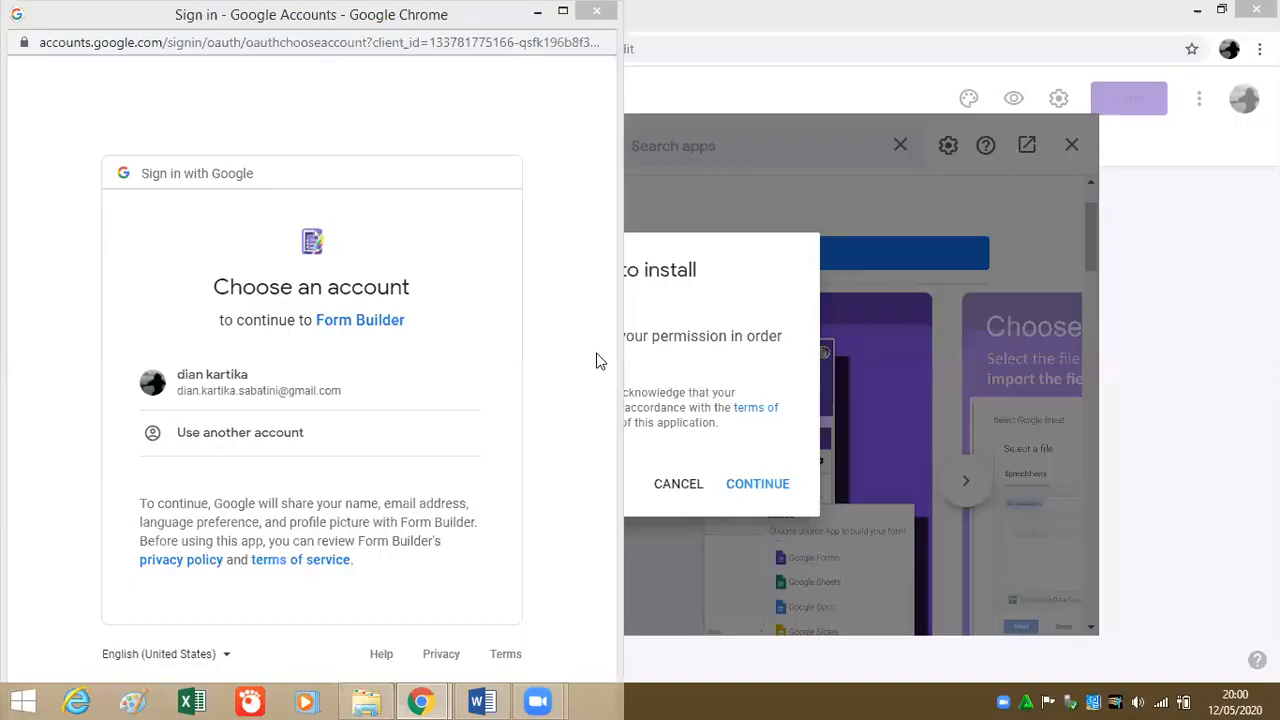
{"action": "left_click", "coordinate": [344, 390]}
{"action": "left_click", "coordinate": [344, 390]}
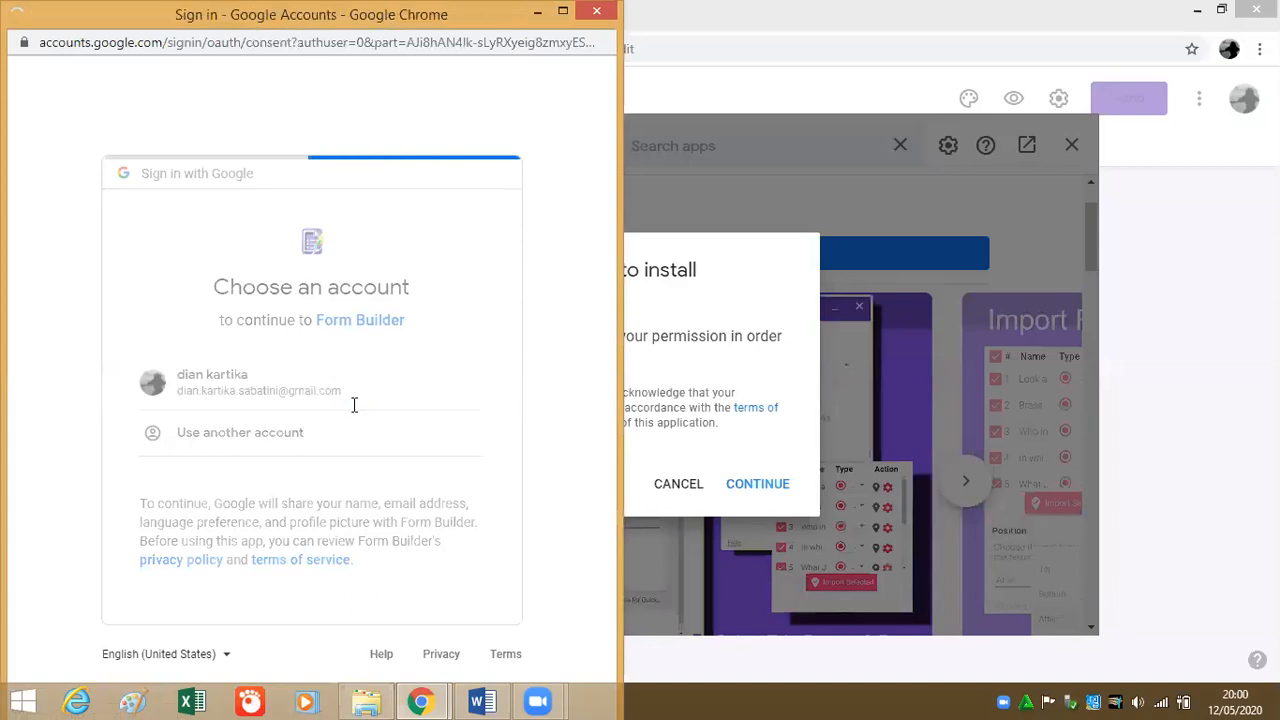
{"action": "scroll", "coordinate": [450, 595], "scroll_direction": "down", "scroll_amount": 5}
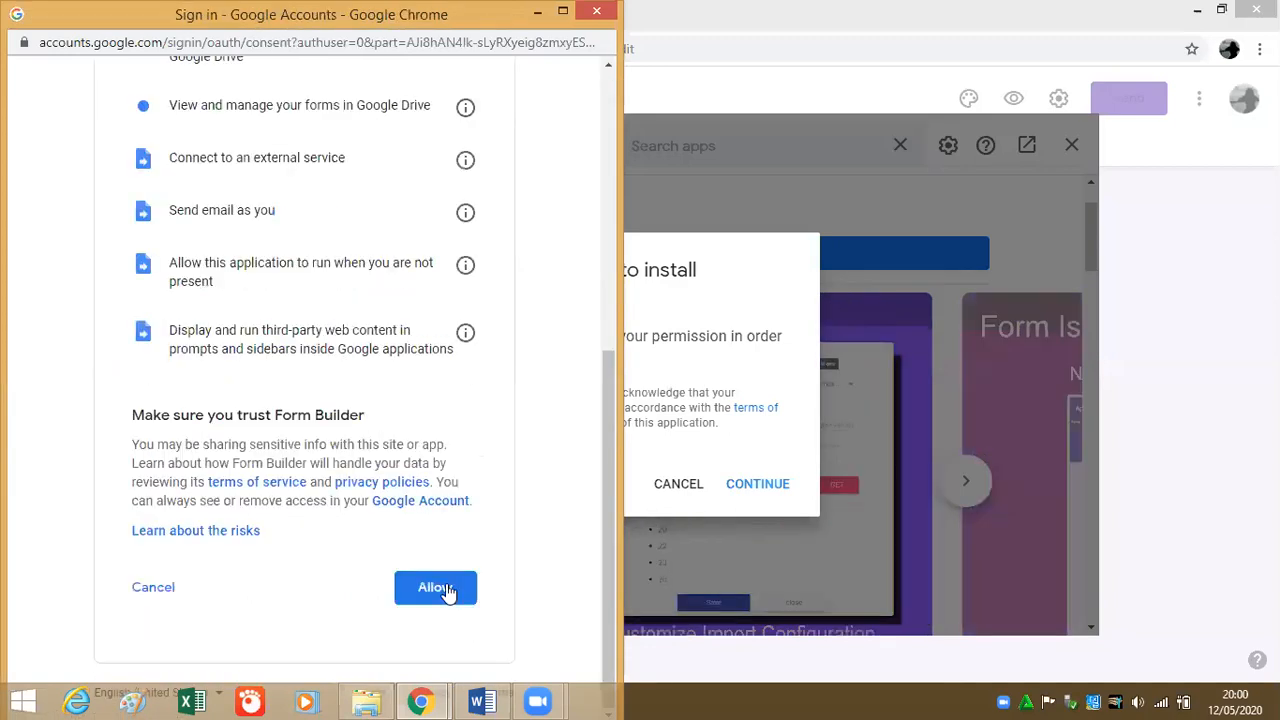
{"action": "left_click", "coordinate": [447, 591]}
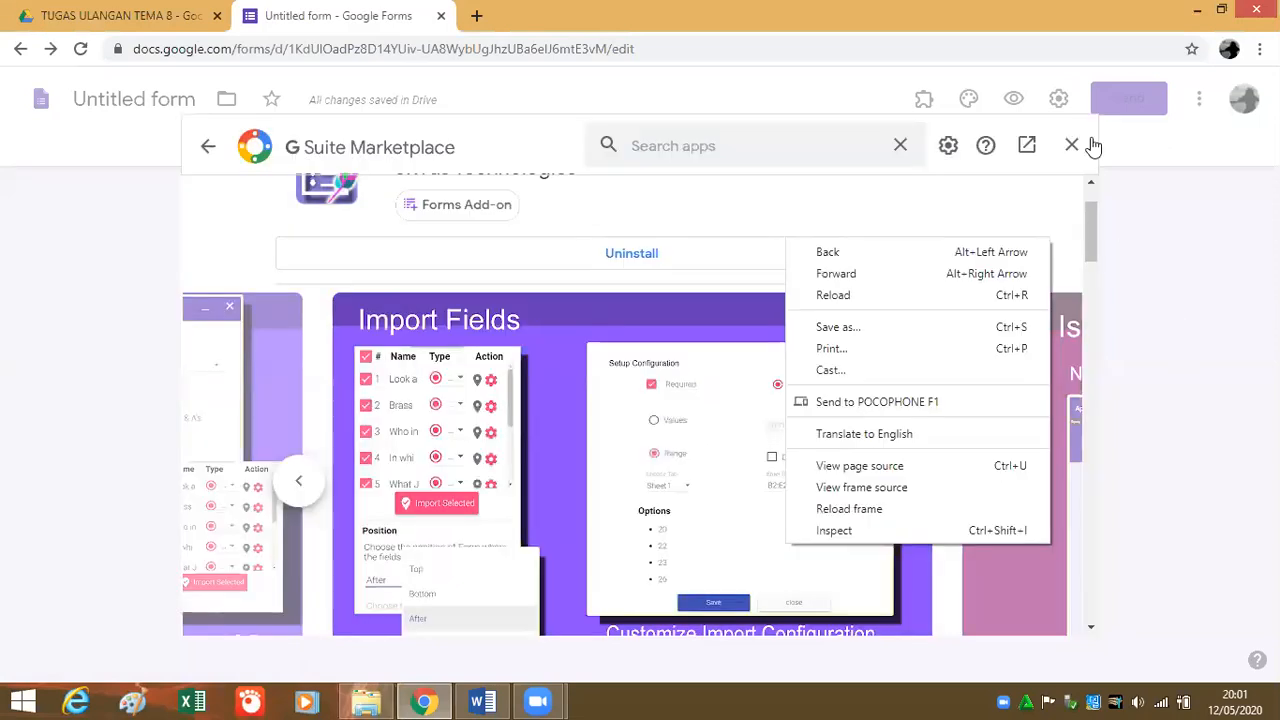
Close the marketplace and start the Form Builder add-on in the form.
{"action": "left_click", "coordinate": [1087, 140]}
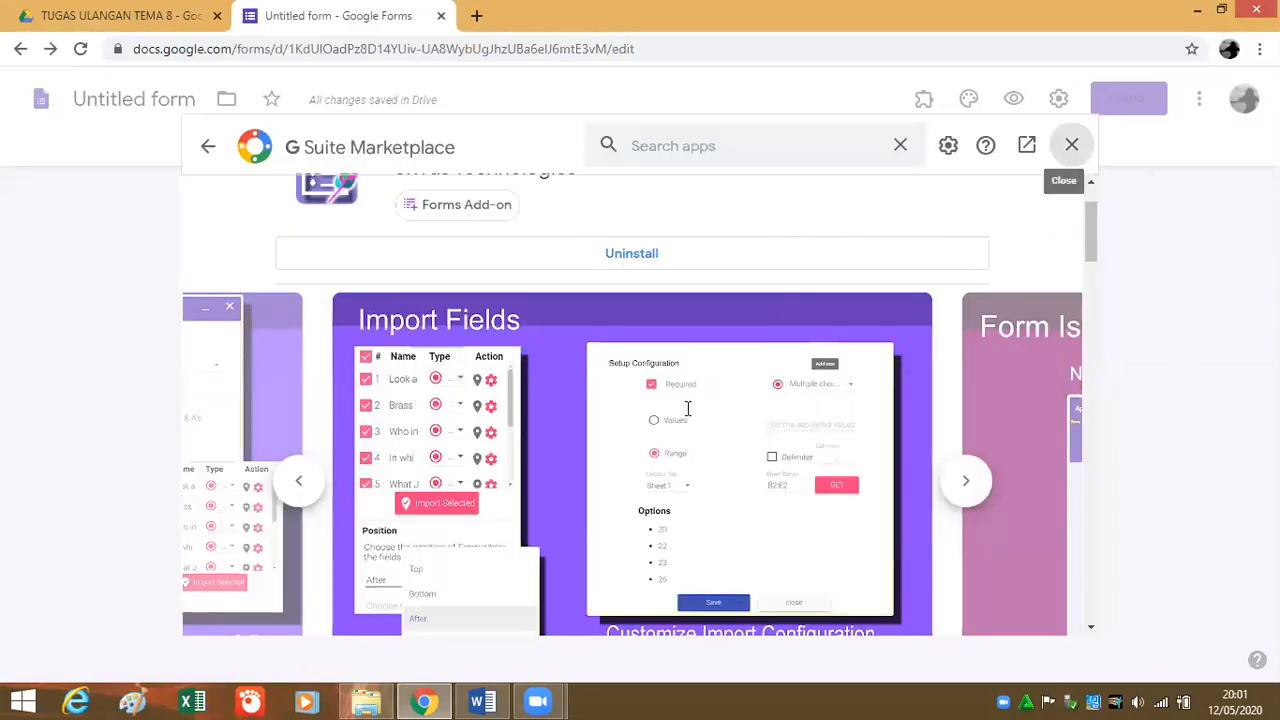
{"action": "left_click", "coordinate": [1071, 145]}
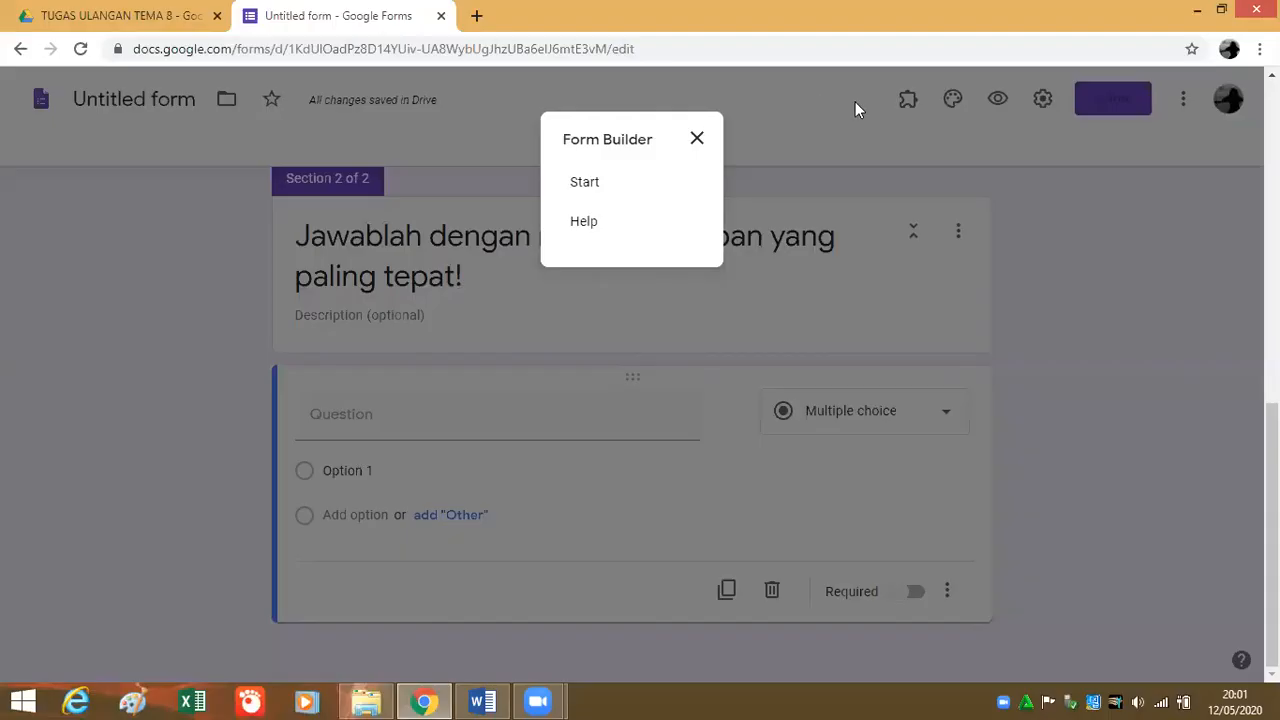
{"action": "left_click", "coordinate": [909, 106]}
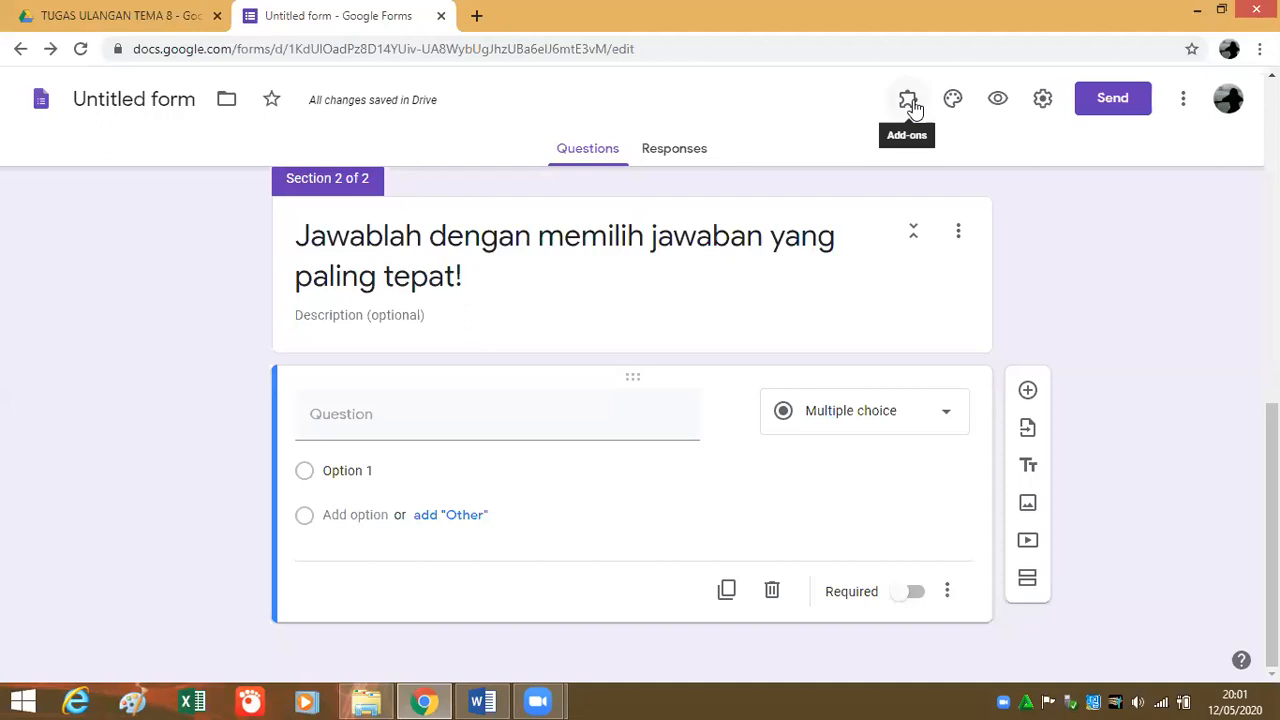
{"action": "left_click", "coordinate": [911, 102]}
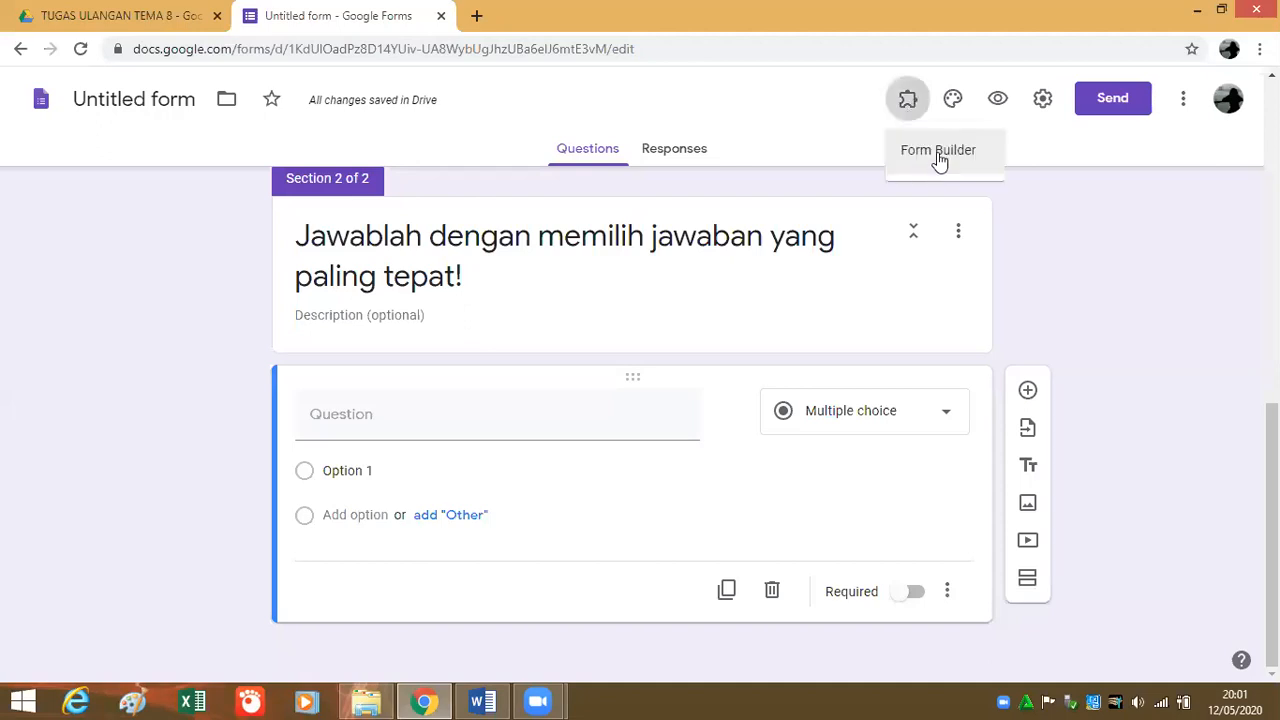
{"action": "left_click", "coordinate": [938, 152]}
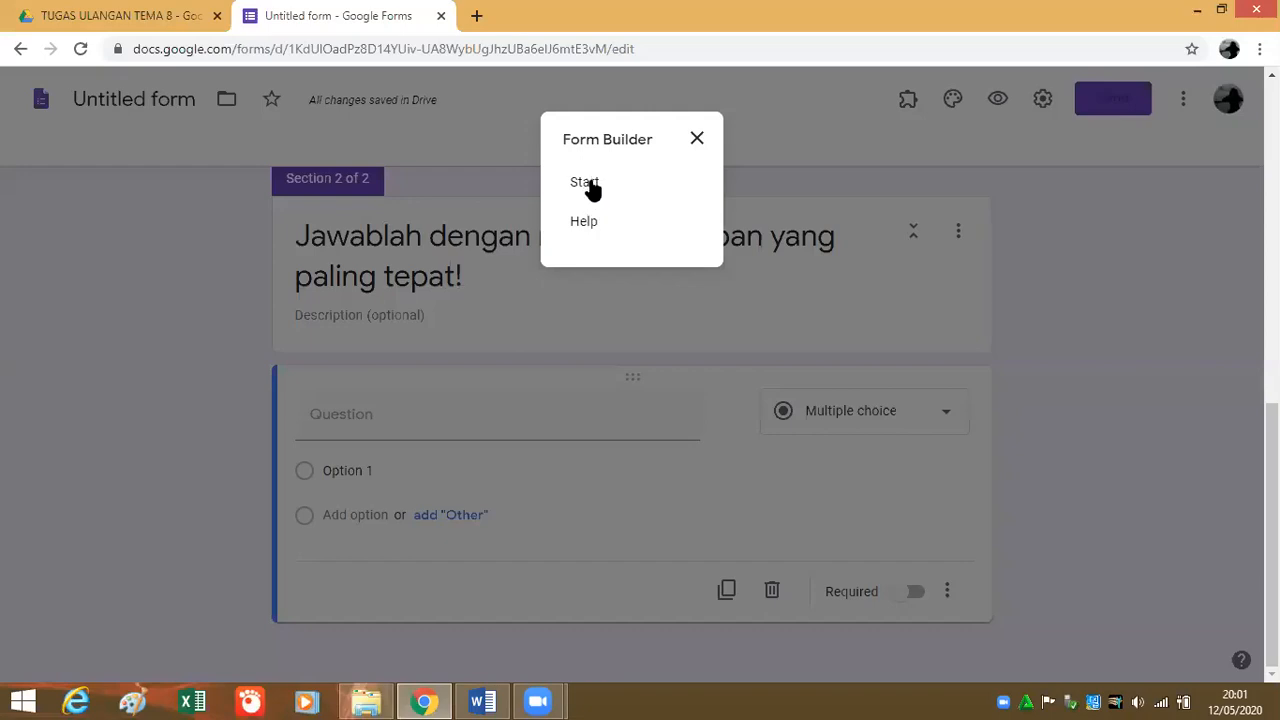
{"action": "left_click", "coordinate": [590, 186]}
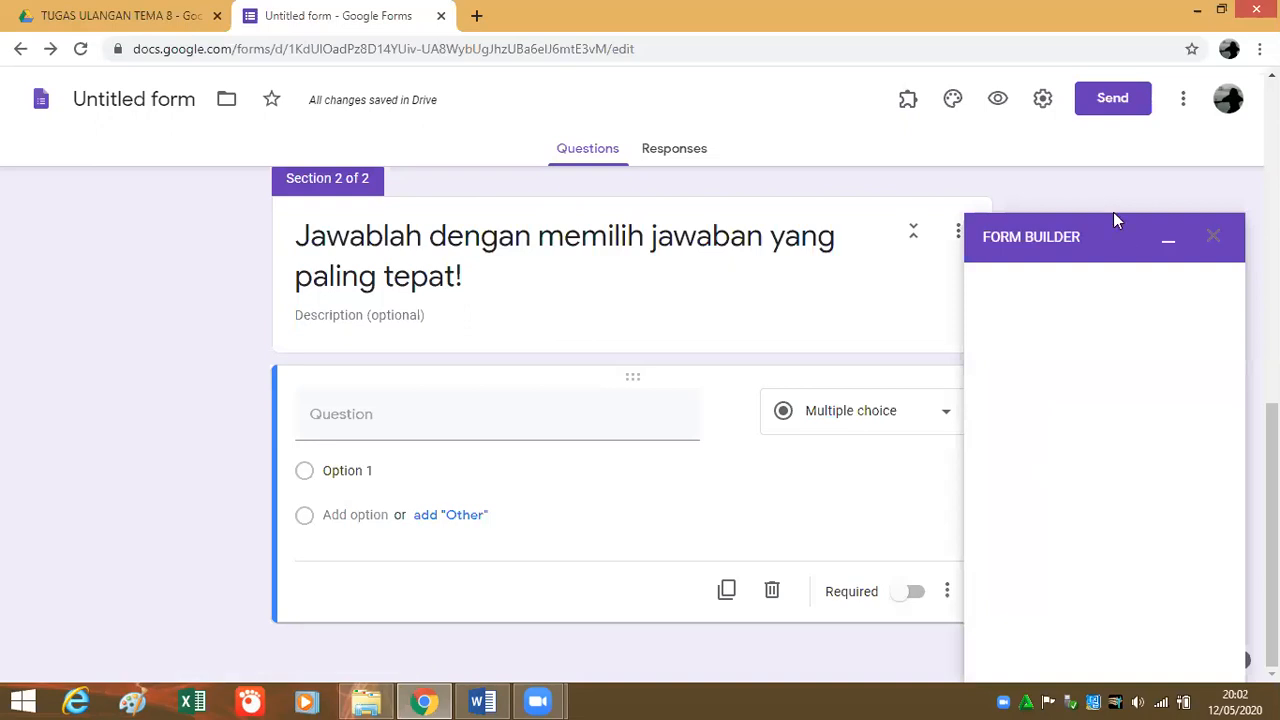
{"action": "double_click", "coordinate": [1124, 260]}
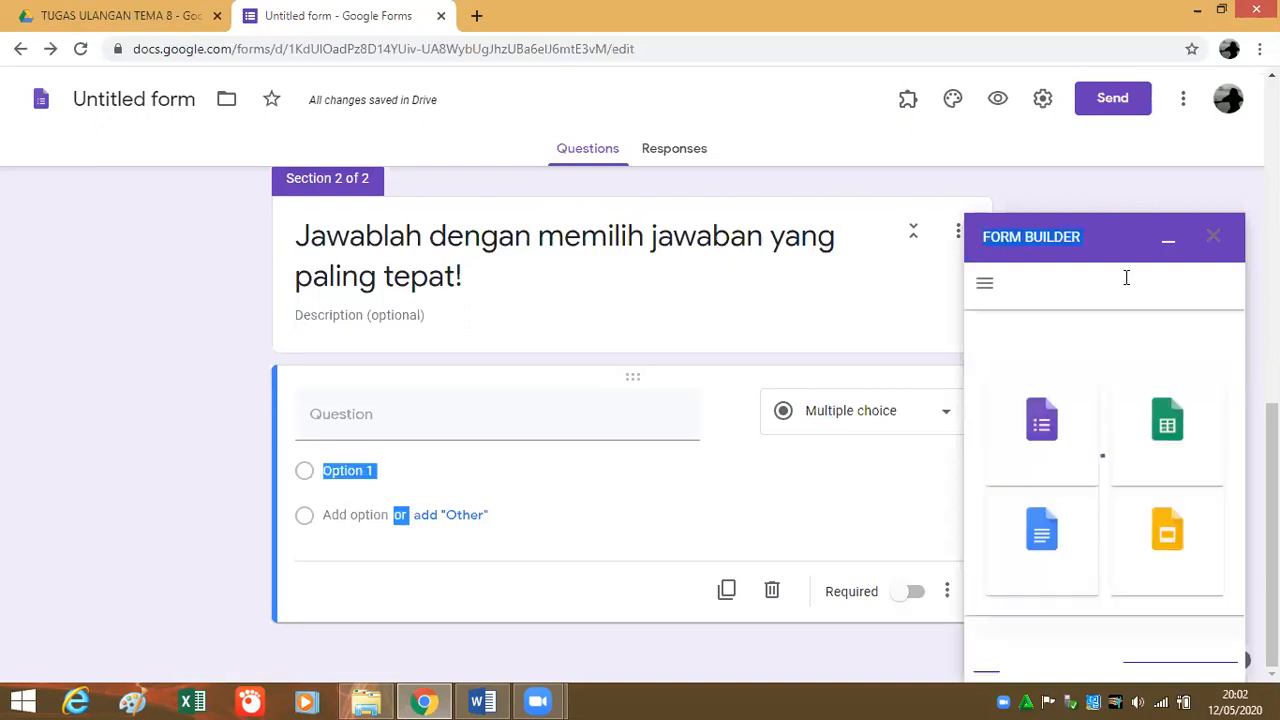
Choose Google Docs as the import source in Form Builder and select the document SOAL PH TEMA 8.
{"action": "left_click", "coordinate": [1053, 597]}
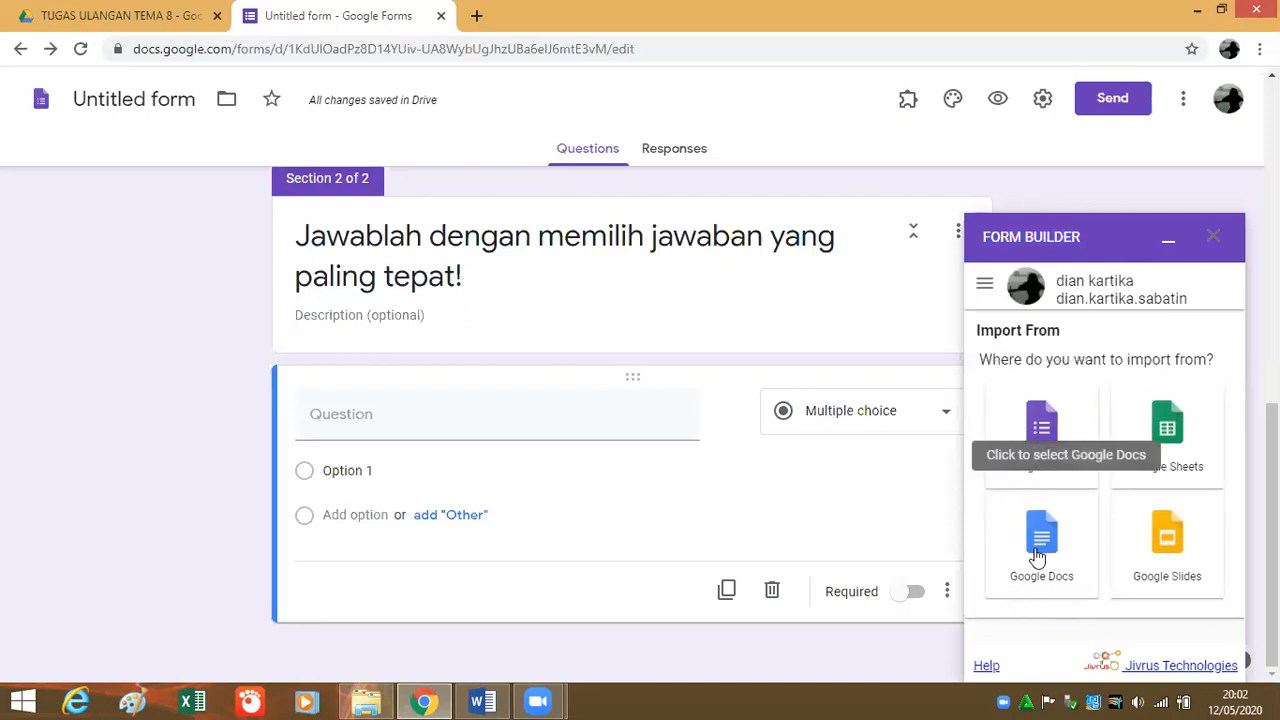
{"action": "left_click", "coordinate": [1078, 547]}
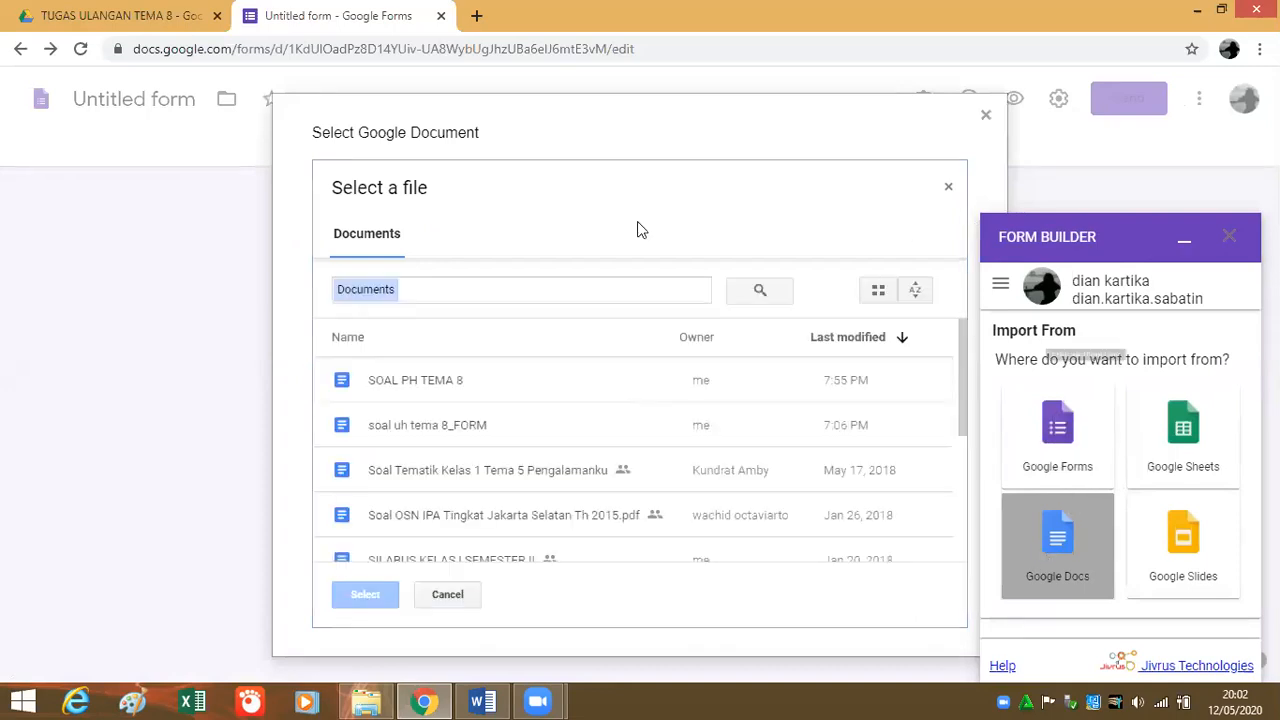
{"action": "left_click", "coordinate": [390, 384]}
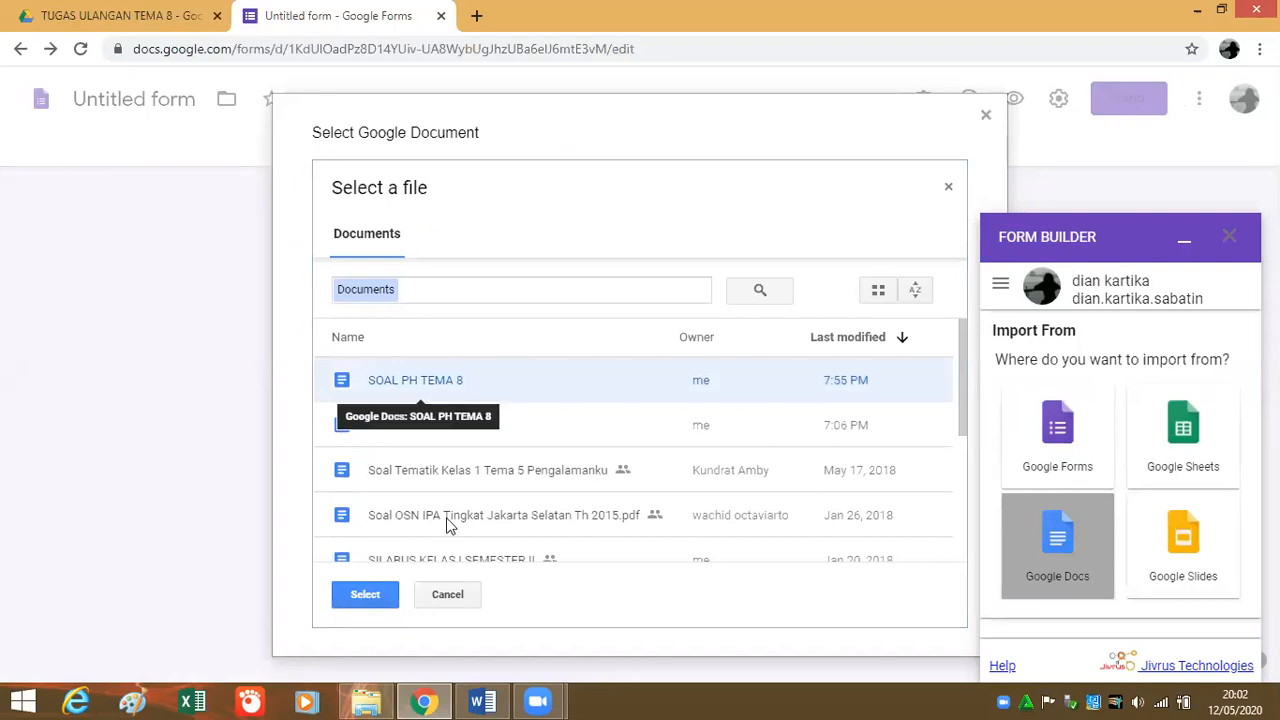
{"action": "scroll", "coordinate": [571, 340], "scroll_direction": "down", "scroll_amount": 1}
{"action": "left_click", "coordinate": [388, 598]}
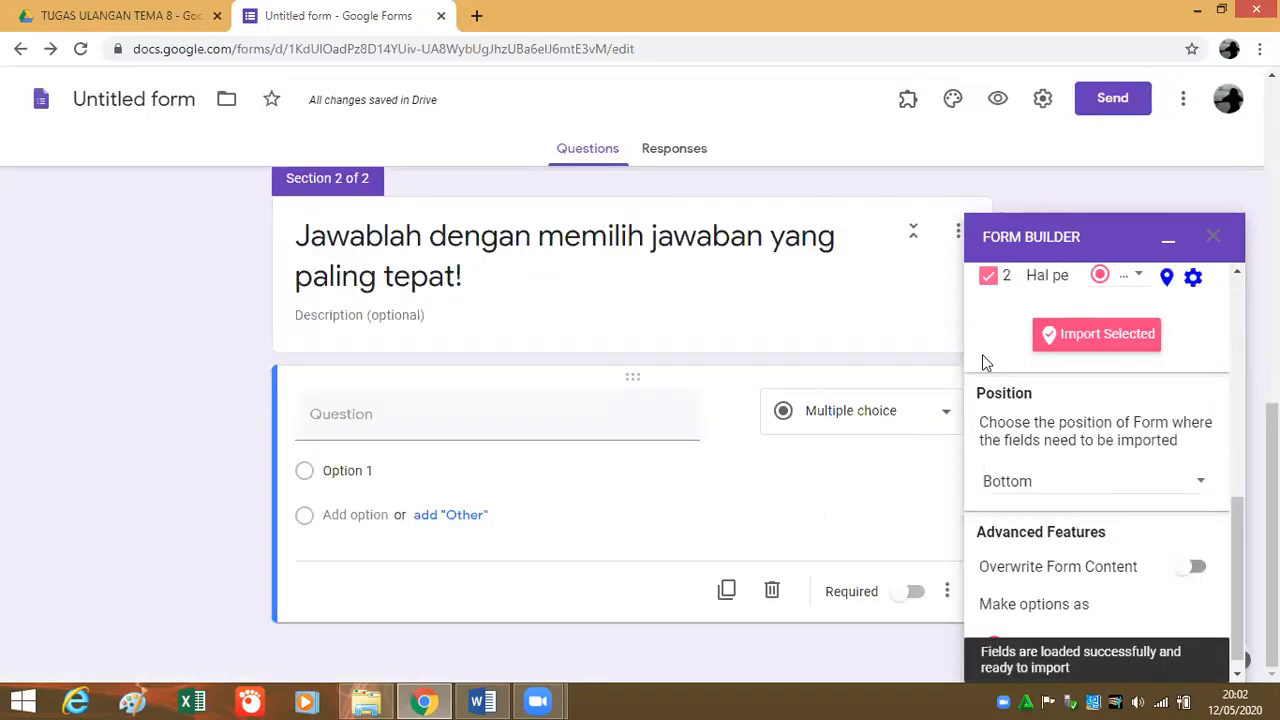
Import both loaded questions from Form Builder into the form, check them in section 2, and close the add-on.
{"action": "scroll", "coordinate": [1137, 449], "scroll_direction": "up", "scroll_amount": 2}
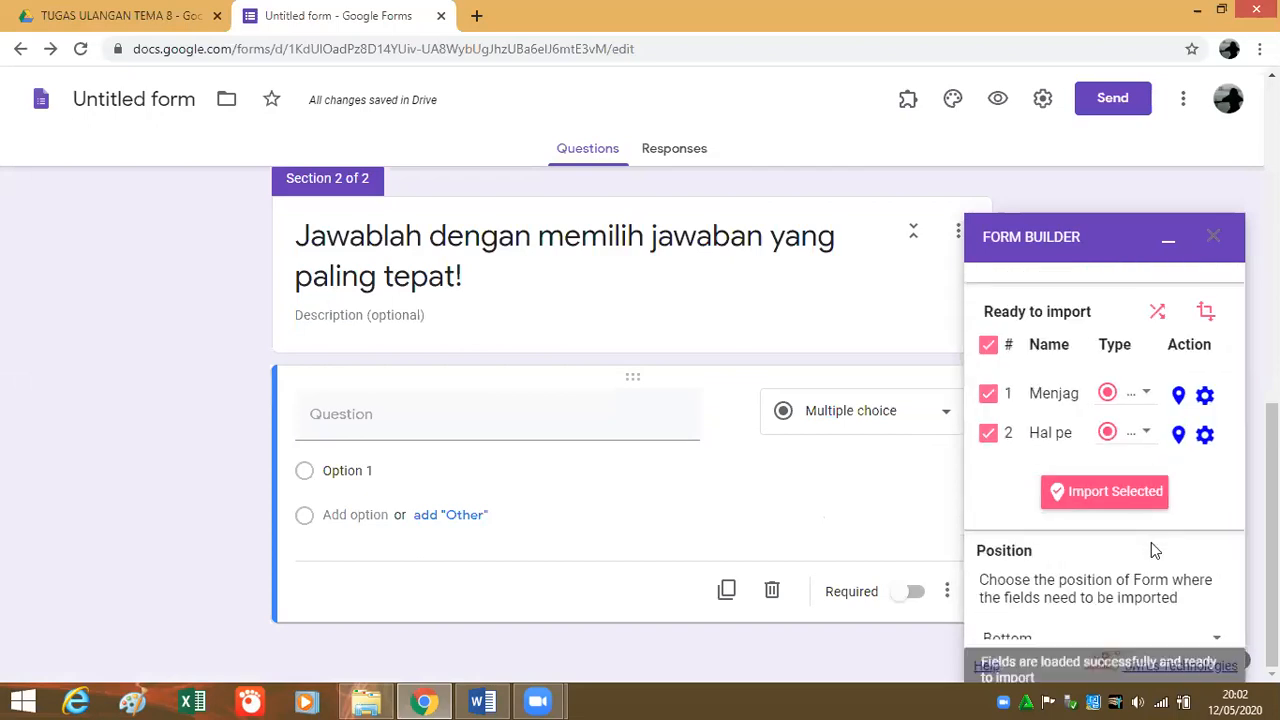
{"action": "scroll", "coordinate": [1130, 450], "scroll_direction": "up", "scroll_amount": 1}
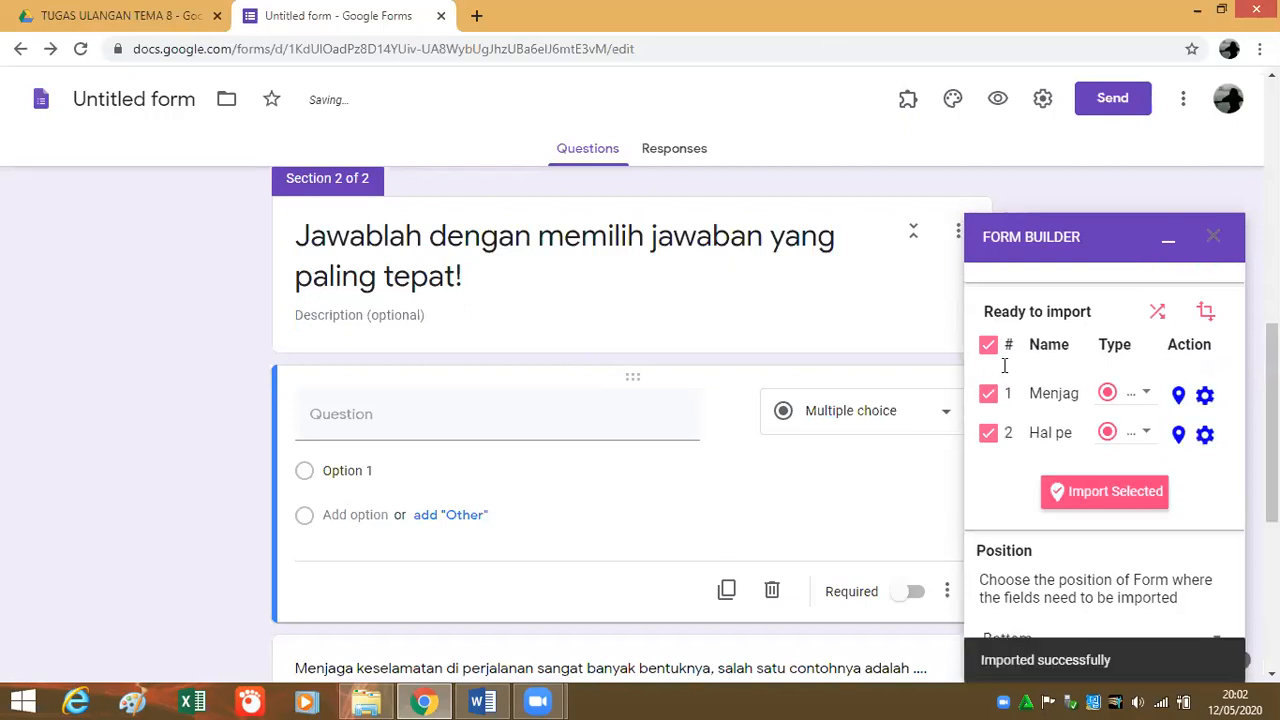
{"action": "scroll", "coordinate": [665, 478], "scroll_direction": "down", "scroll_amount": 5}
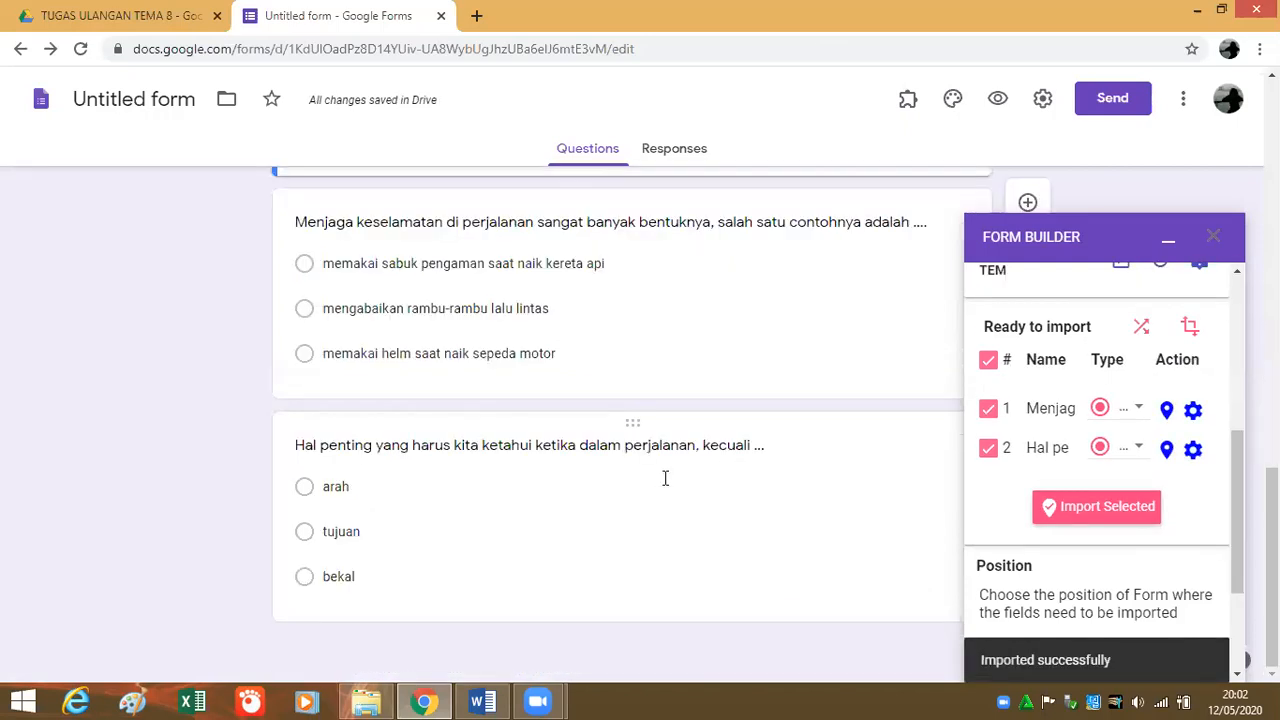
{"action": "scroll", "coordinate": [703, 465], "scroll_direction": "up", "scroll_amount": 2}
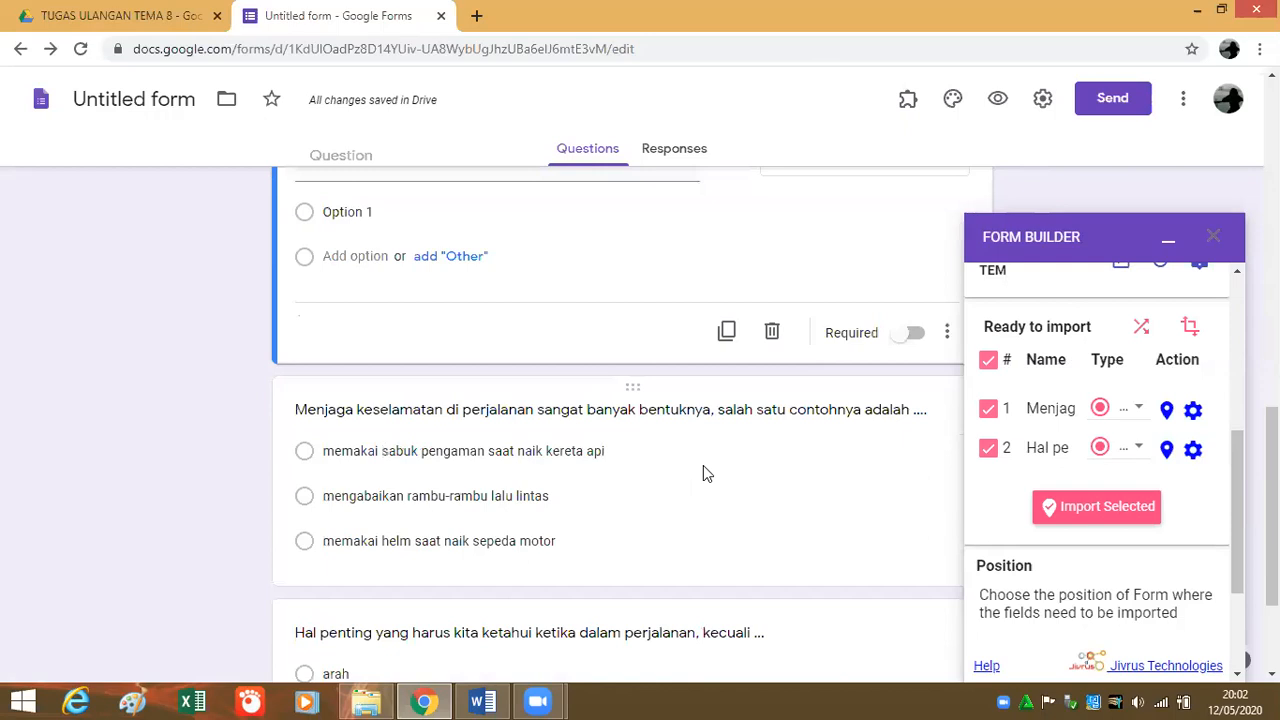
{"action": "left_click", "coordinate": [1210, 245]}
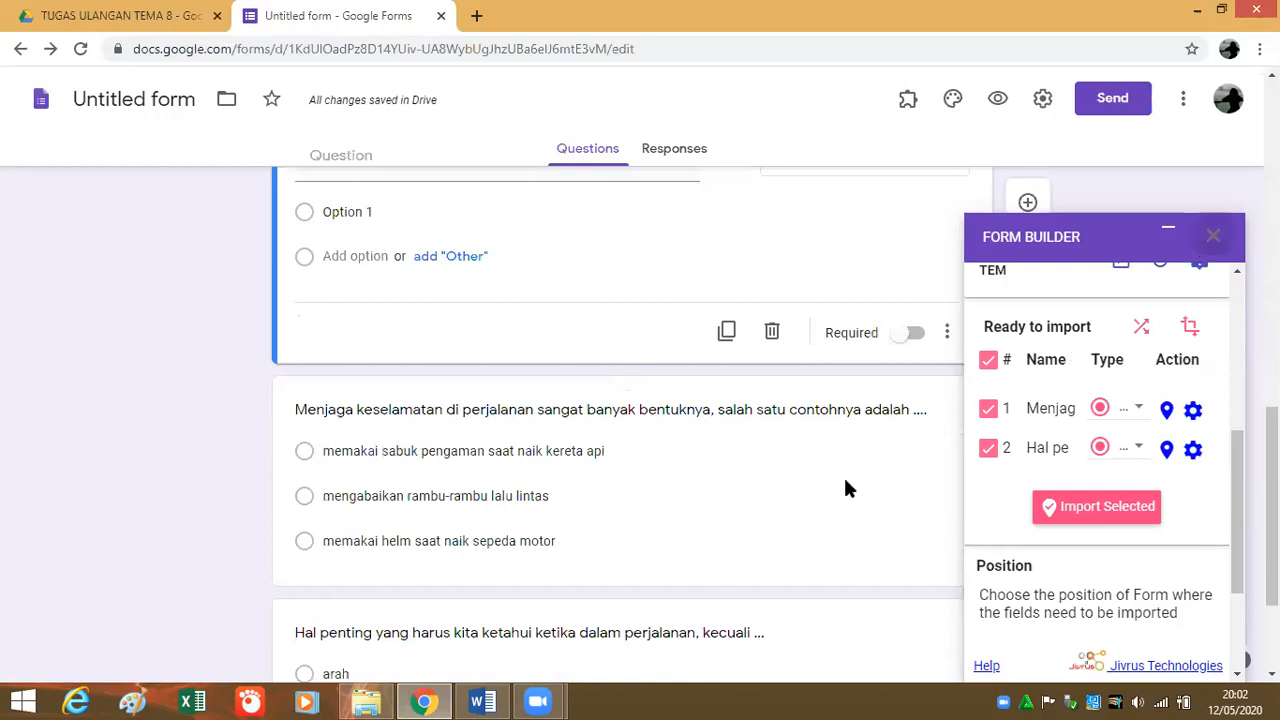
Delete the blank multiple-choice question above the imported questions in section 2.
{"action": "scroll", "coordinate": [848, 488], "scroll_direction": "up", "scroll_amount": 2}
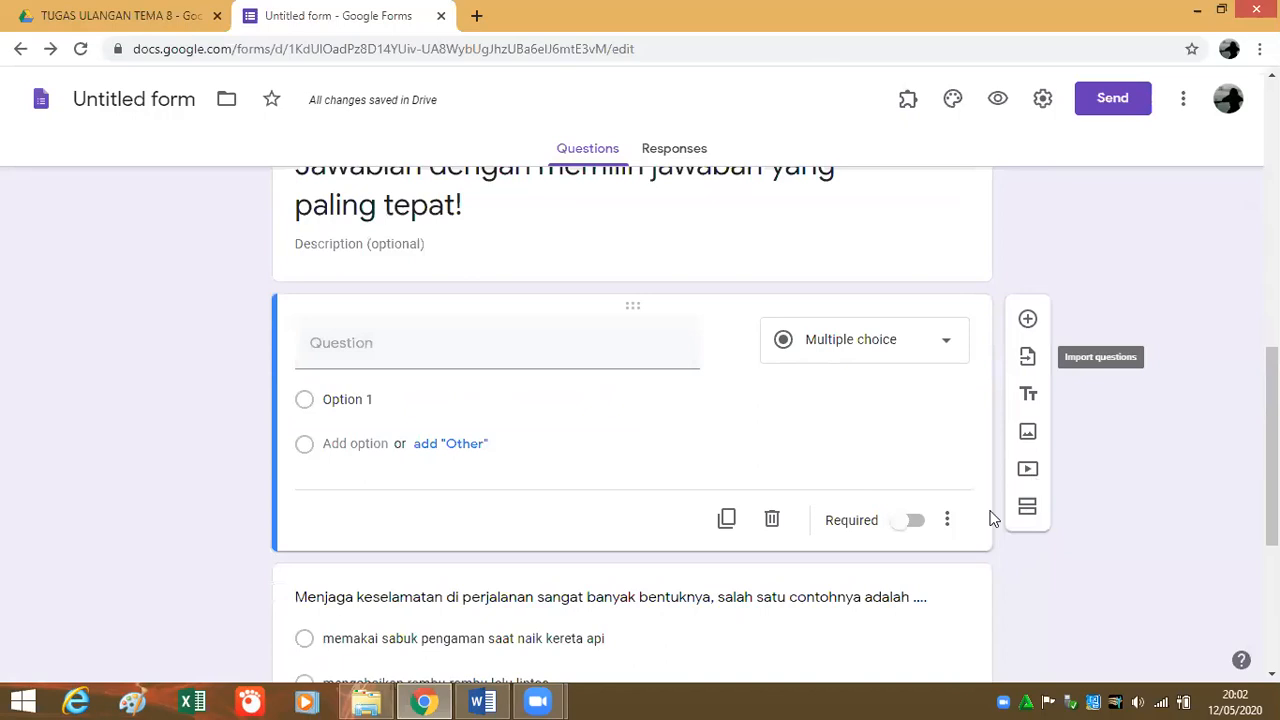
{"action": "left_click", "coordinate": [773, 520]}
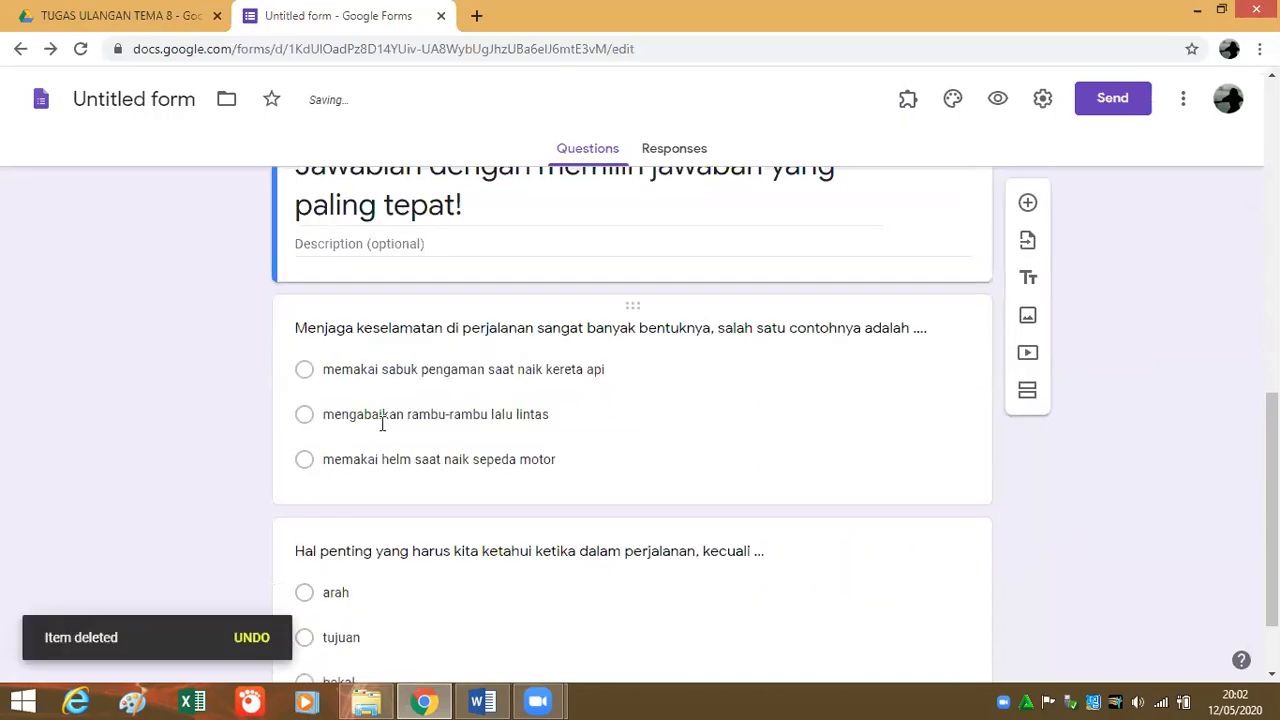
{"action": "scroll", "coordinate": [364, 405], "scroll_direction": "up", "scroll_amount": 1}
{"action": "scroll", "coordinate": [1028, 293], "scroll_direction": "down", "scroll_amount": 1}
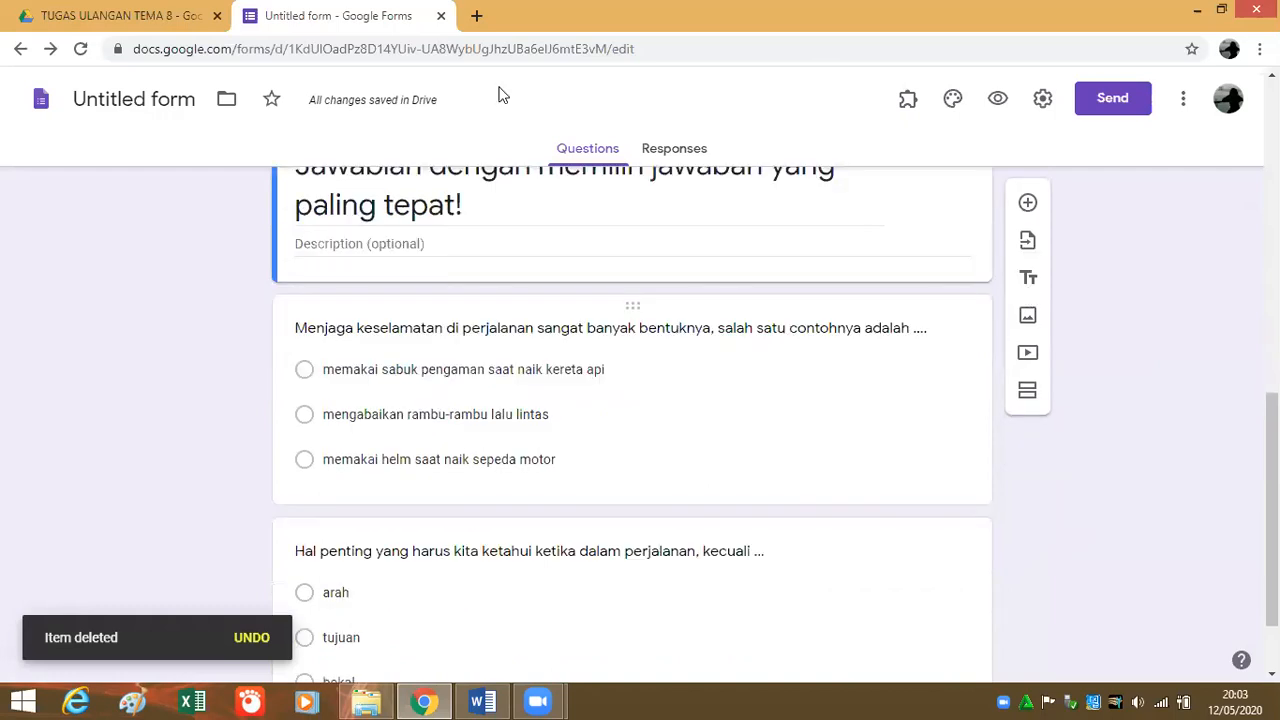
{"action": "scroll", "coordinate": [386, 507], "scroll_direction": "down", "scroll_amount": 1}
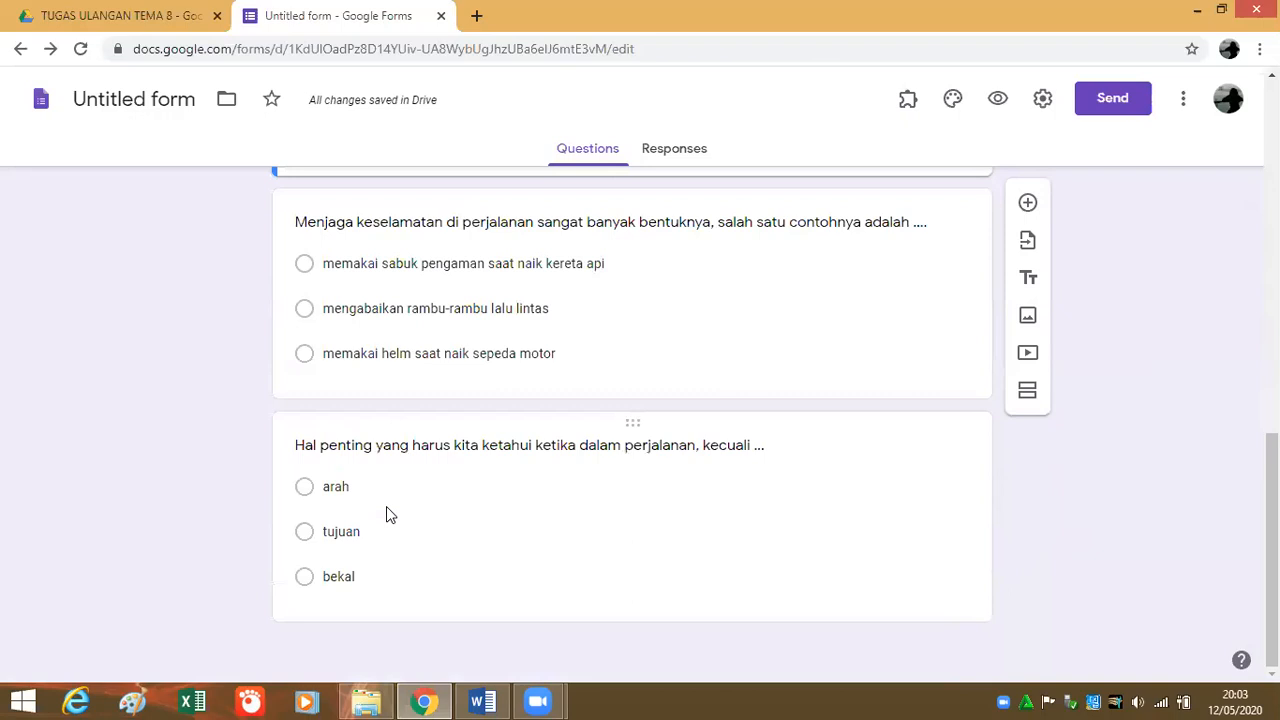
Put the number "1." in front of the first imported question, "Menjaga keselamatan di perjalanan".
{"action": "scroll", "coordinate": [386, 507], "scroll_direction": "up", "scroll_amount": 5}
{"action": "scroll", "coordinate": [364, 443], "scroll_direction": "down", "scroll_amount": 3}
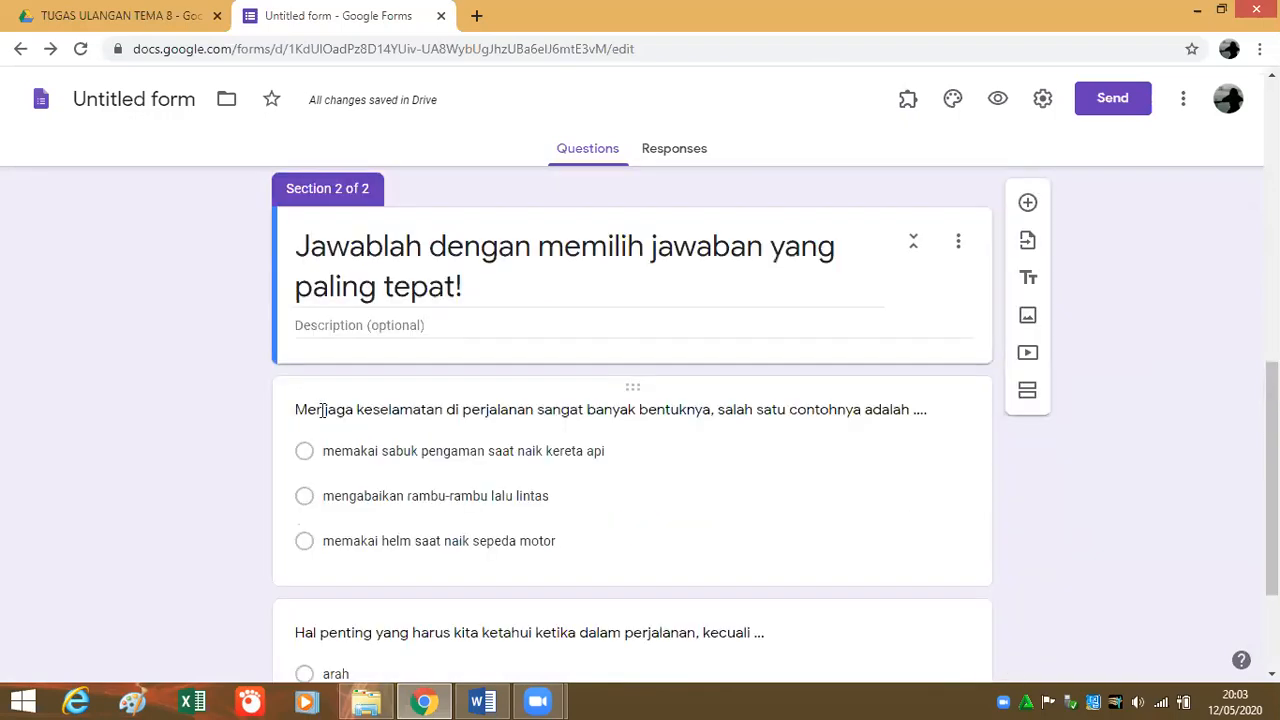
{"action": "left_click", "coordinate": [312, 420]}
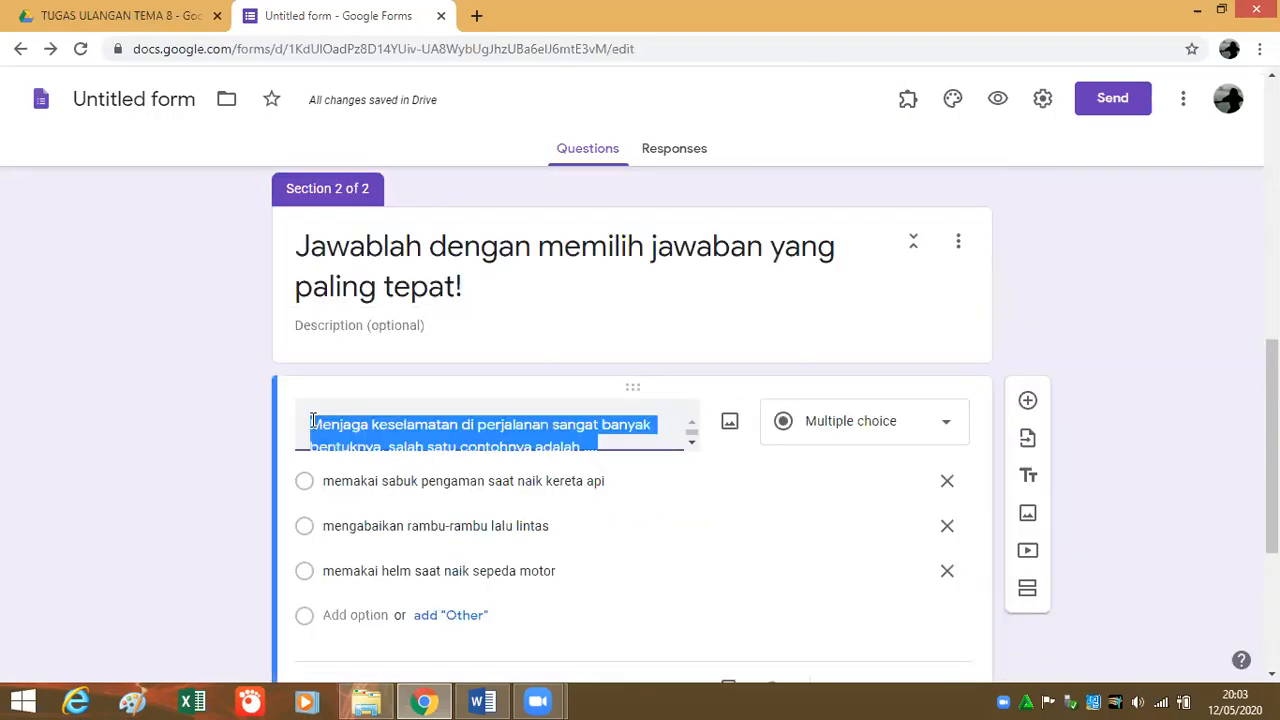
{"action": "left_click", "coordinate": [314, 422]}
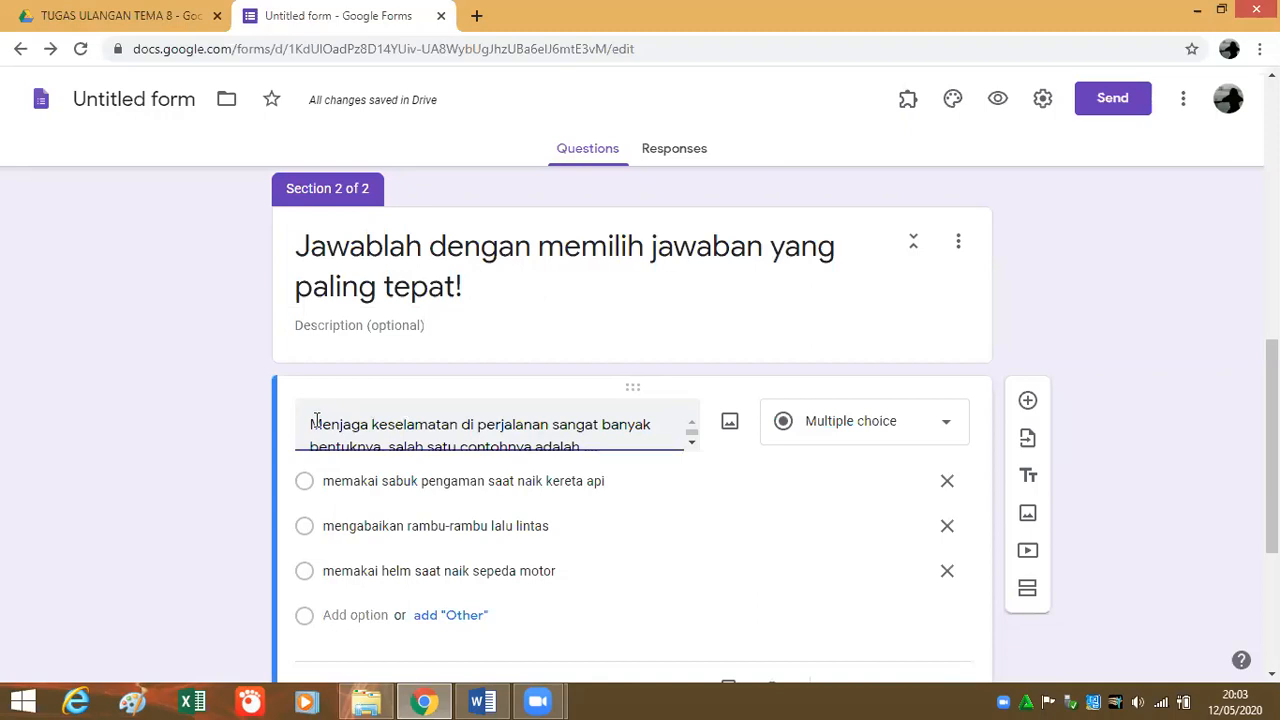
{"action": "type", "text": "1."}
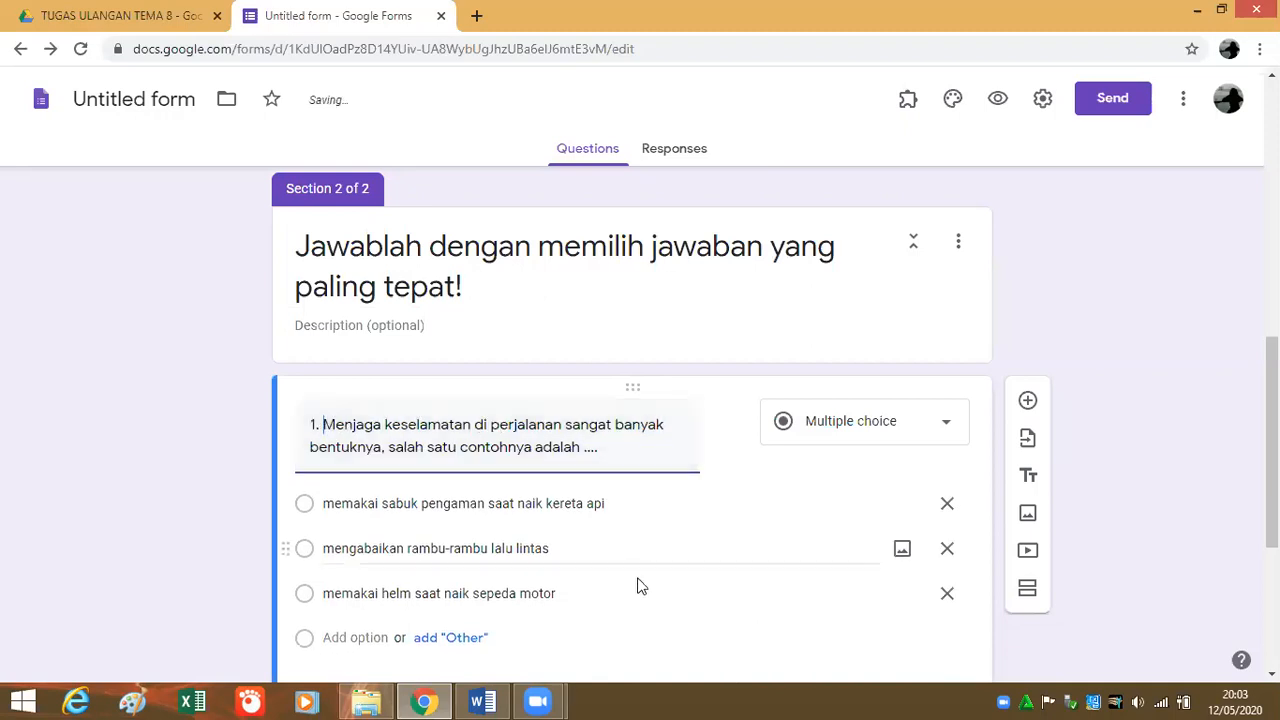
Add a fourth answer option to question 1 and remove it again.
{"action": "left_click", "coordinate": [637, 588]}
{"action": "scroll", "coordinate": [590, 481], "scroll_direction": "down", "scroll_amount": 3}
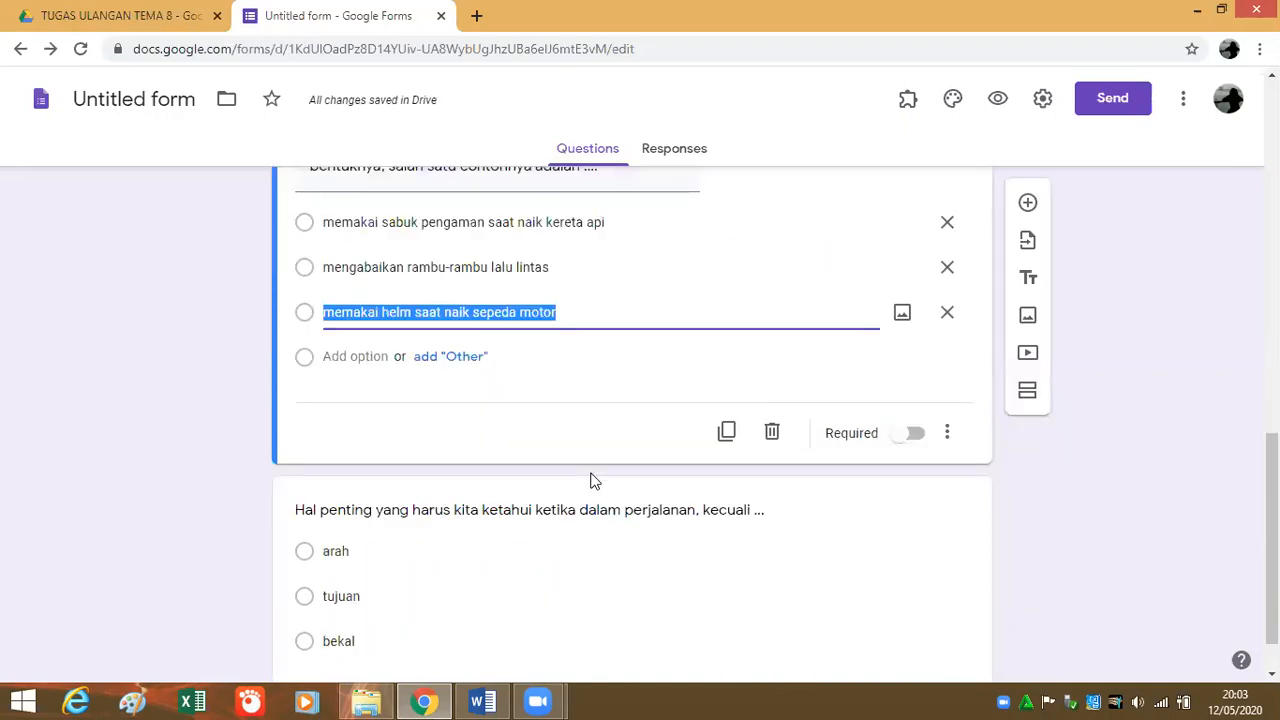
{"action": "scroll", "coordinate": [497, 529], "scroll_direction": "up", "scroll_amount": 2}
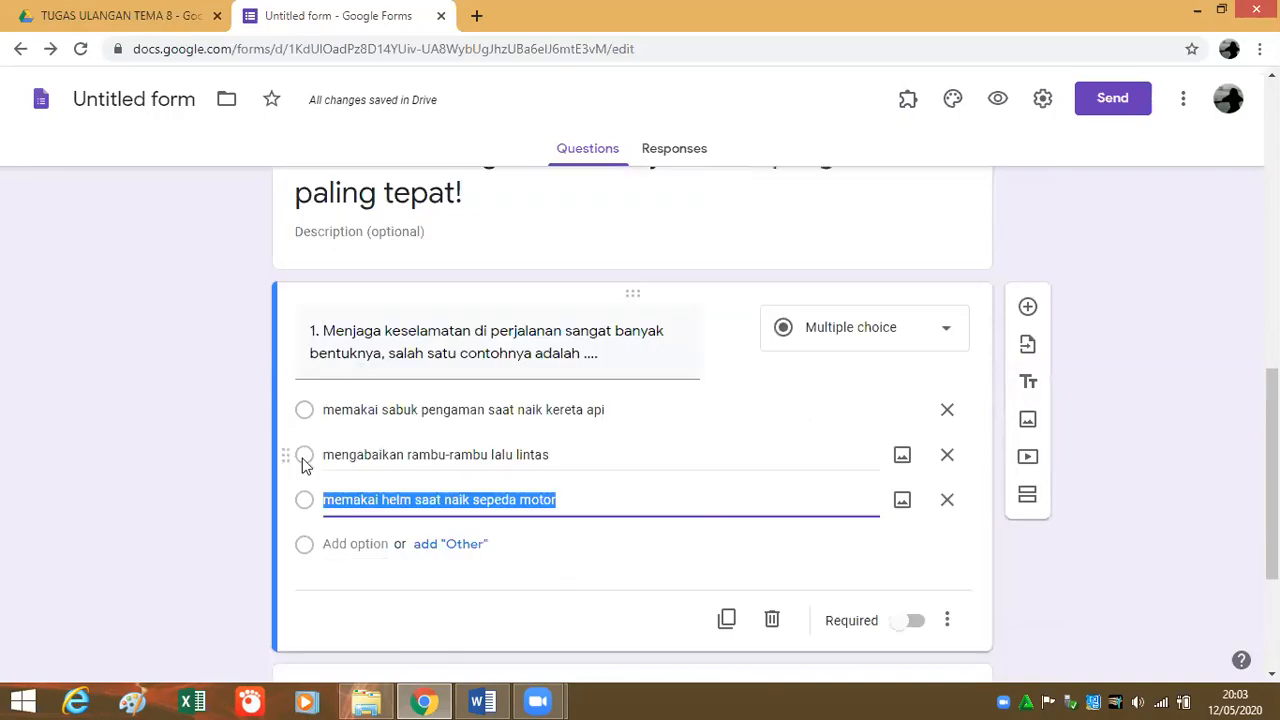
{"action": "left_click", "coordinate": [305, 462]}
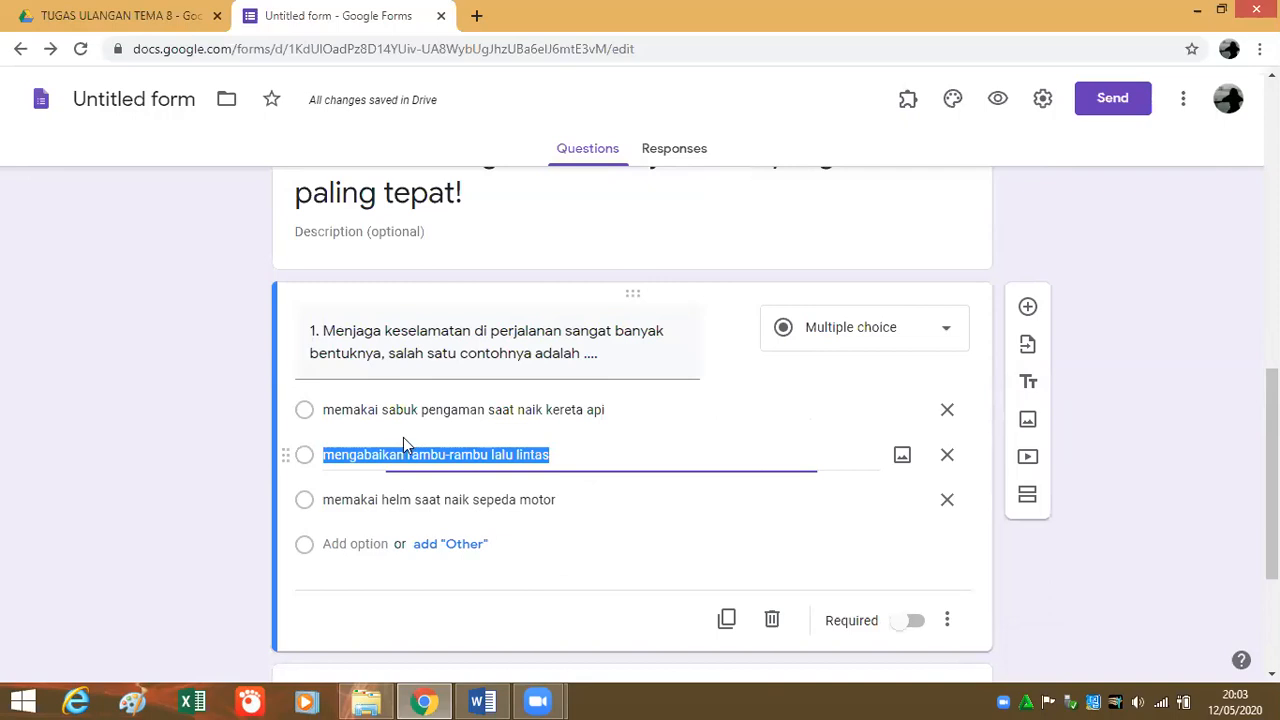
{"action": "left_click", "coordinate": [347, 544]}
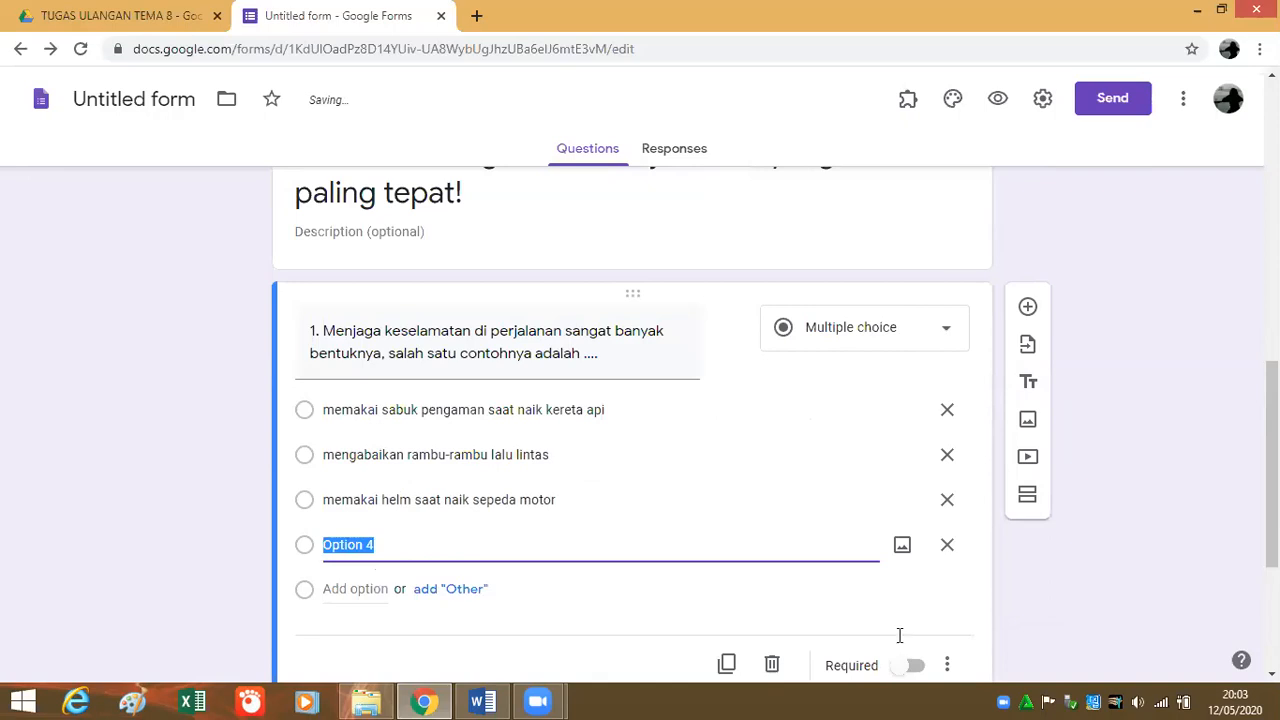
{"action": "left_click", "coordinate": [947, 545]}
Put the number "2." in front of the second imported question, "Hal penting yang harus kita ketahui".
{"action": "scroll", "coordinate": [899, 633], "scroll_direction": "down", "scroll_amount": 2}
{"action": "scroll", "coordinate": [253, 454], "scroll_direction": "down", "scroll_amount": 1}
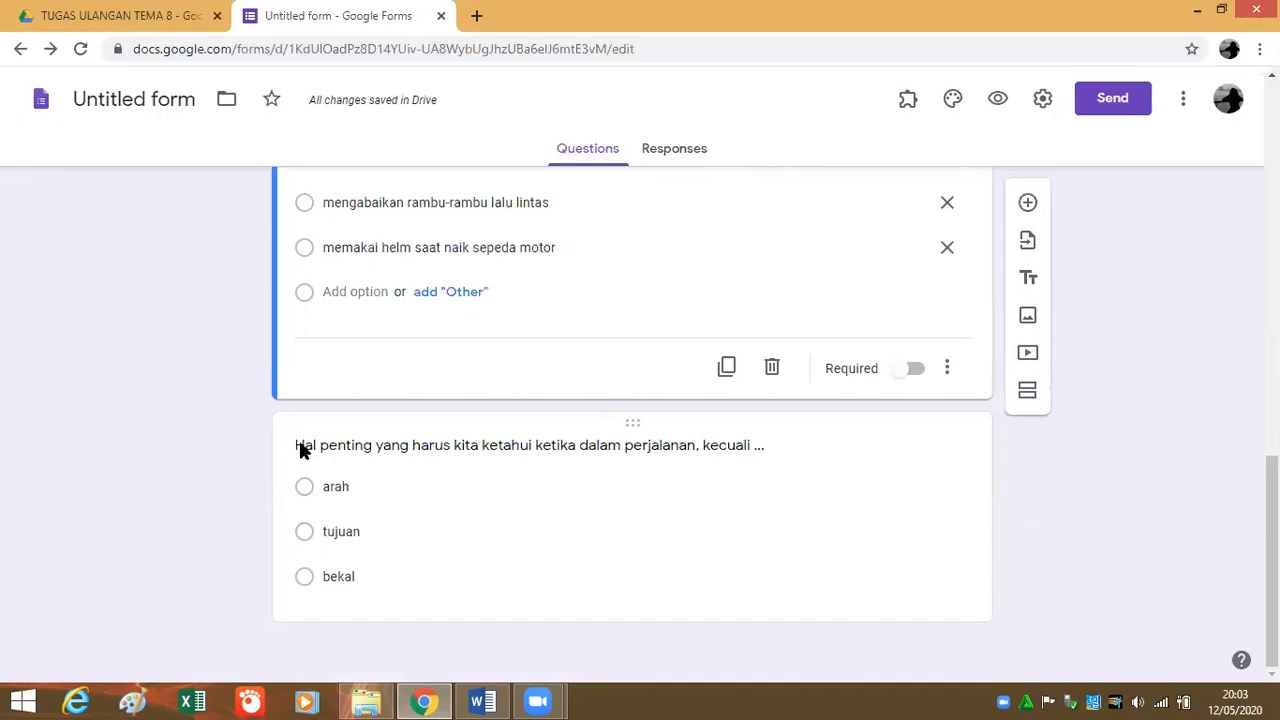
{"action": "left_click", "coordinate": [371, 445]}
{"action": "type", "text": "2."}
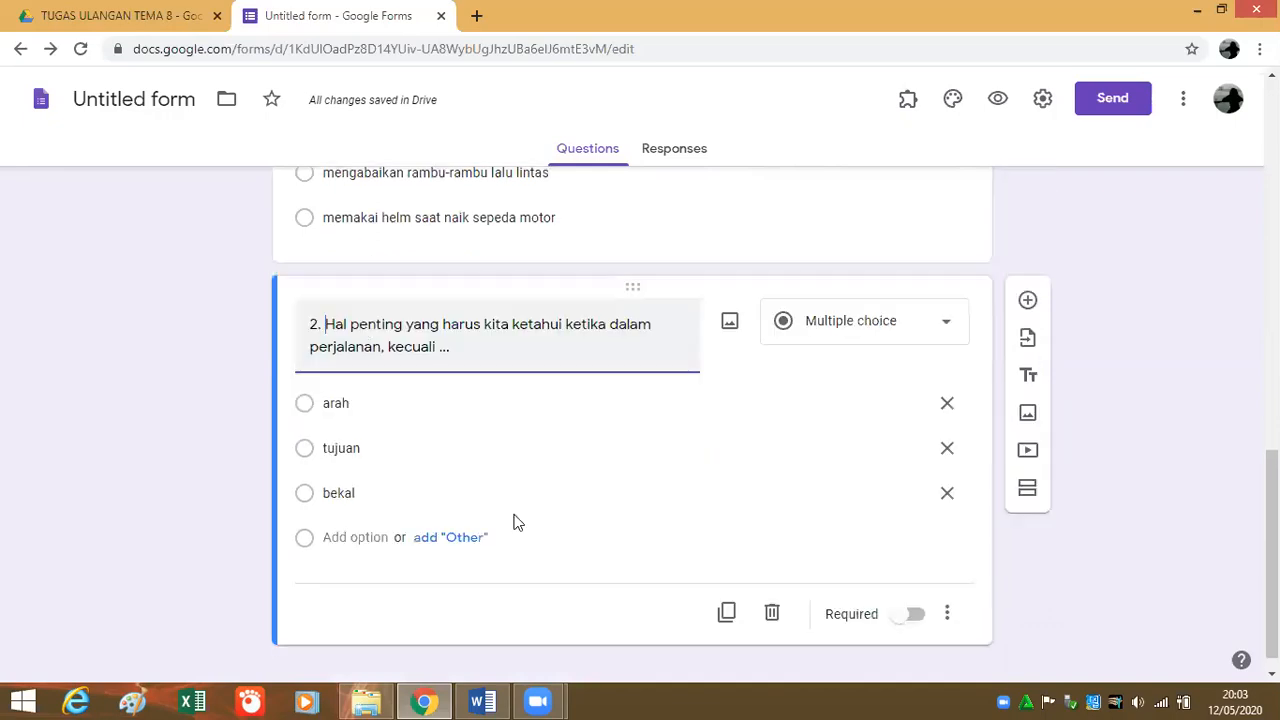
{"action": "left_click", "coordinate": [1170, 513]}
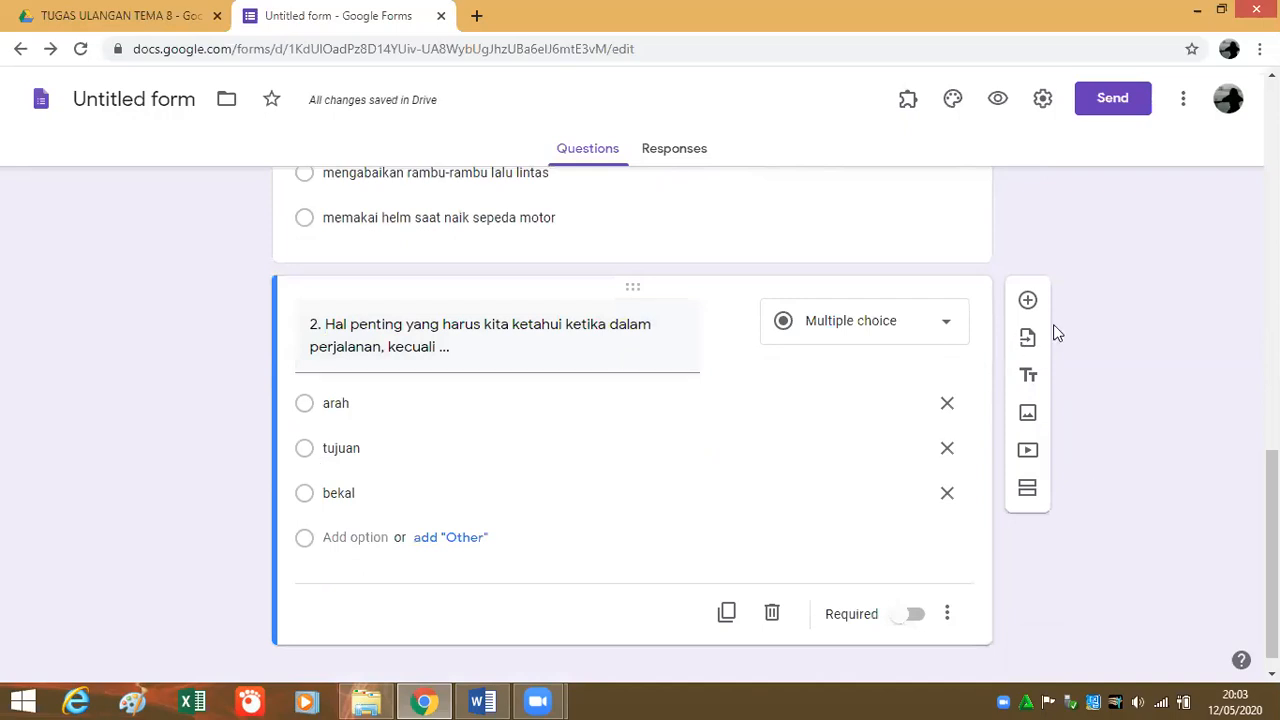
Review the two numbered questions and their answer options in section 2.
{"action": "scroll", "coordinate": [1103, 383], "scroll_direction": "up", "scroll_amount": 3}
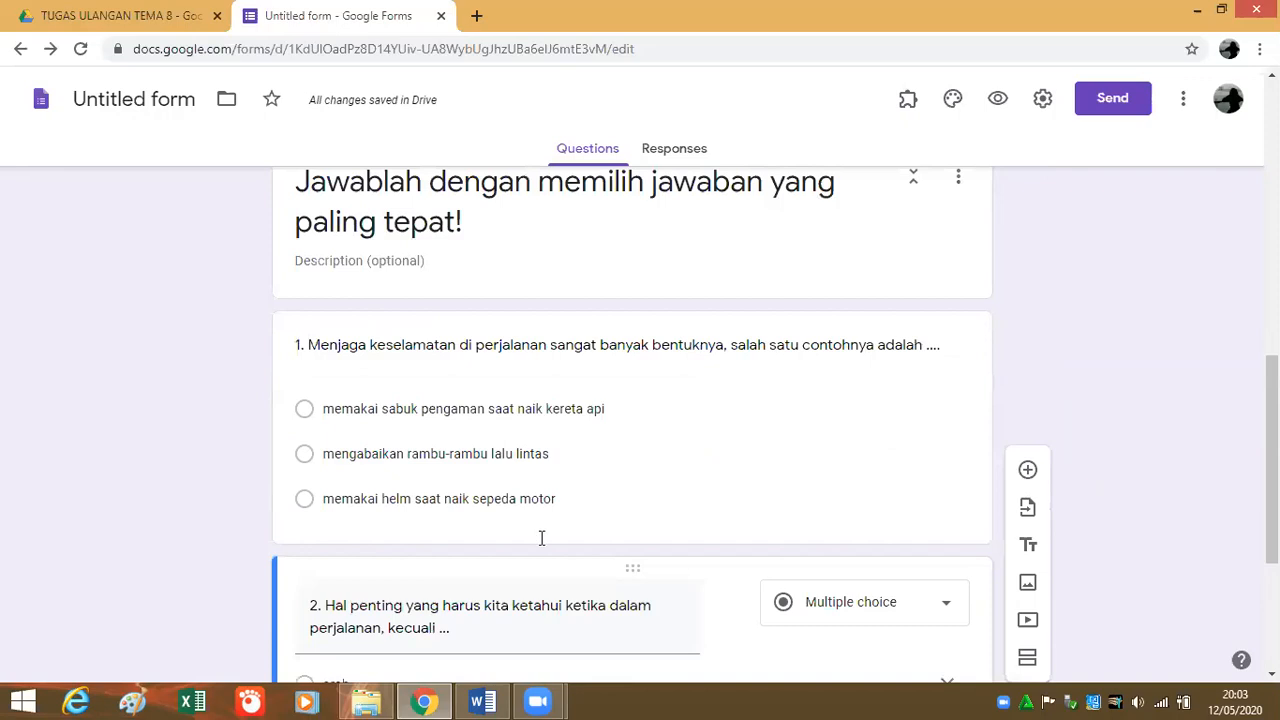
{"action": "scroll", "coordinate": [540, 543], "scroll_direction": "down", "scroll_amount": 1}
{"action": "scroll", "coordinate": [304, 524], "scroll_direction": "up", "scroll_amount": 1}
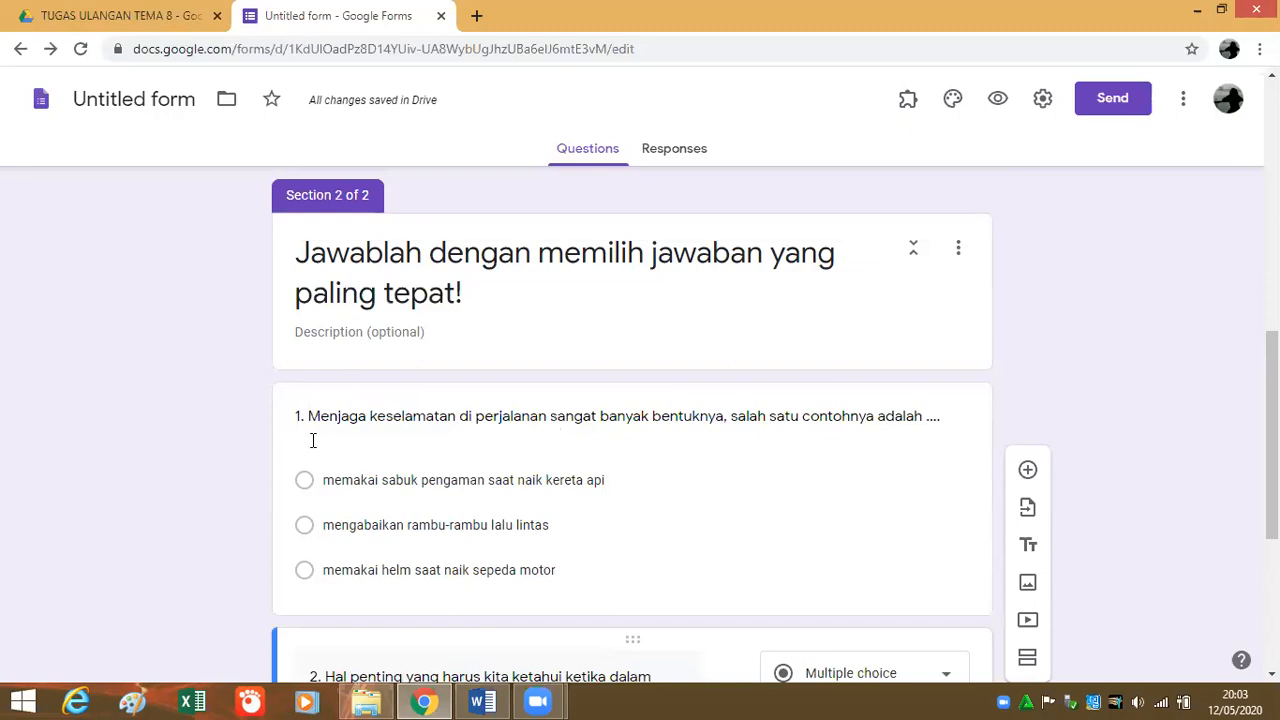
{"action": "scroll", "coordinate": [310, 500], "scroll_direction": "down", "scroll_amount": 1}
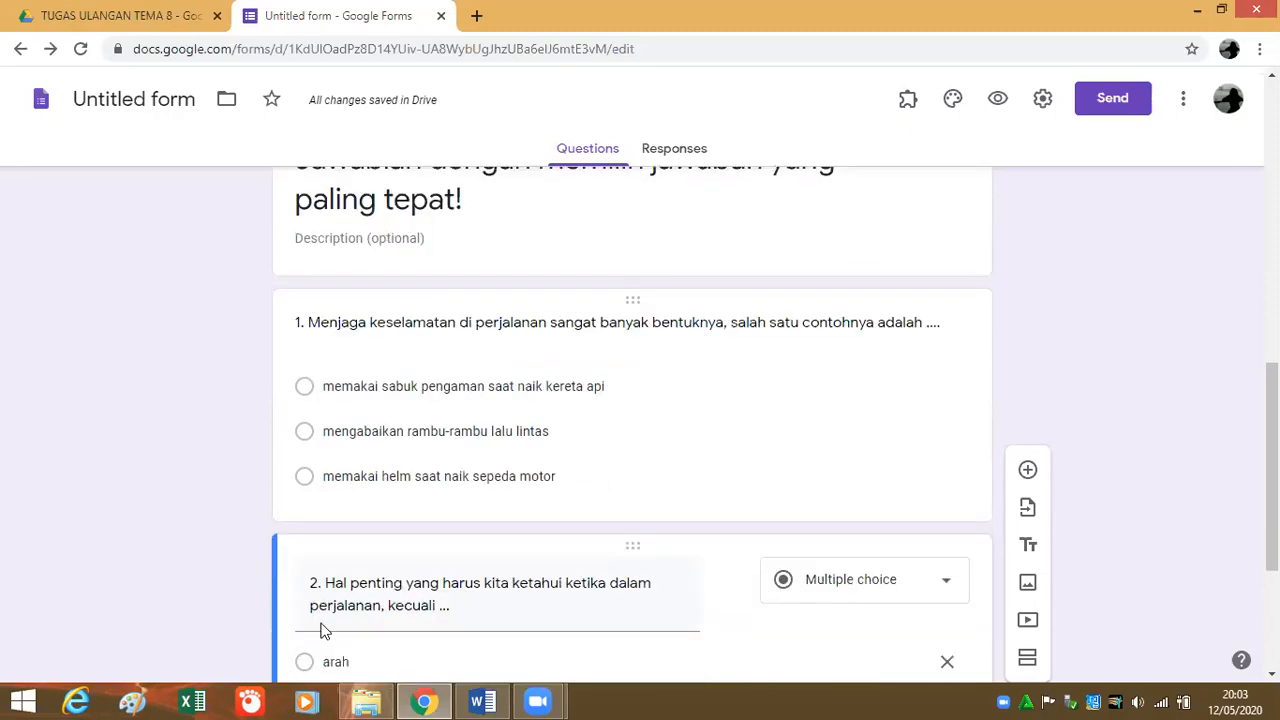
{"action": "left_click", "coordinate": [463, 386]}
{"action": "left_click", "coordinate": [847, 459]}
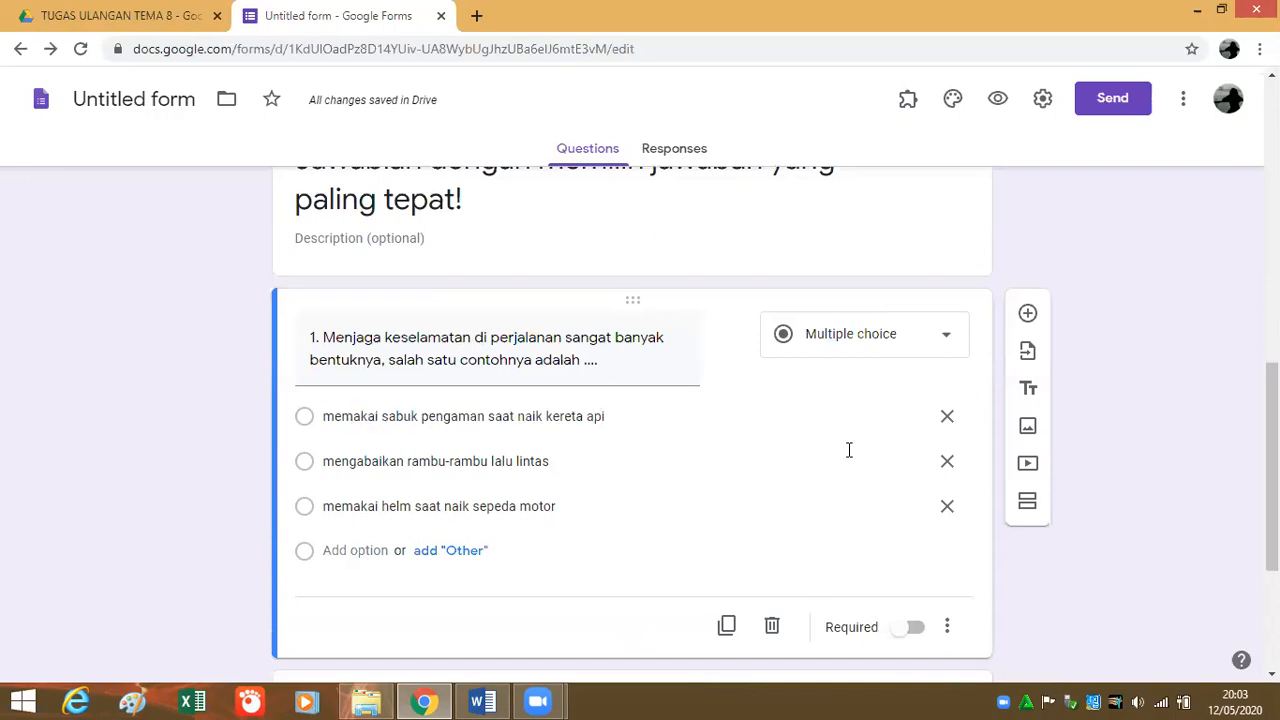
{"action": "scroll", "coordinate": [845, 459], "scroll_direction": "down", "scroll_amount": 3}
{"action": "scroll", "coordinate": [337, 343], "scroll_direction": "up", "scroll_amount": 5}
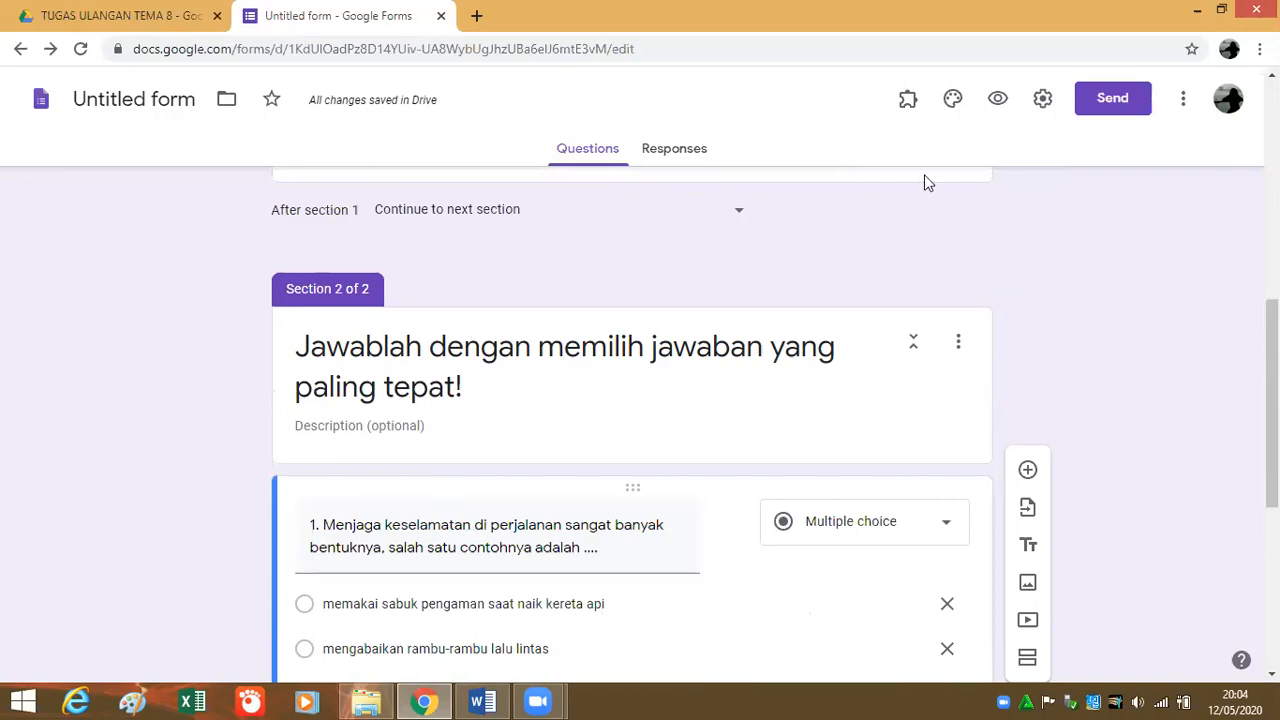
Turn the form into a quiz in the form settings, keeping grade release immediately after each submission, and save.
{"action": "scroll", "coordinate": [1030, 90], "scroll_direction": "up", "scroll_amount": 4}
{"action": "left_click", "coordinate": [1043, 98]}
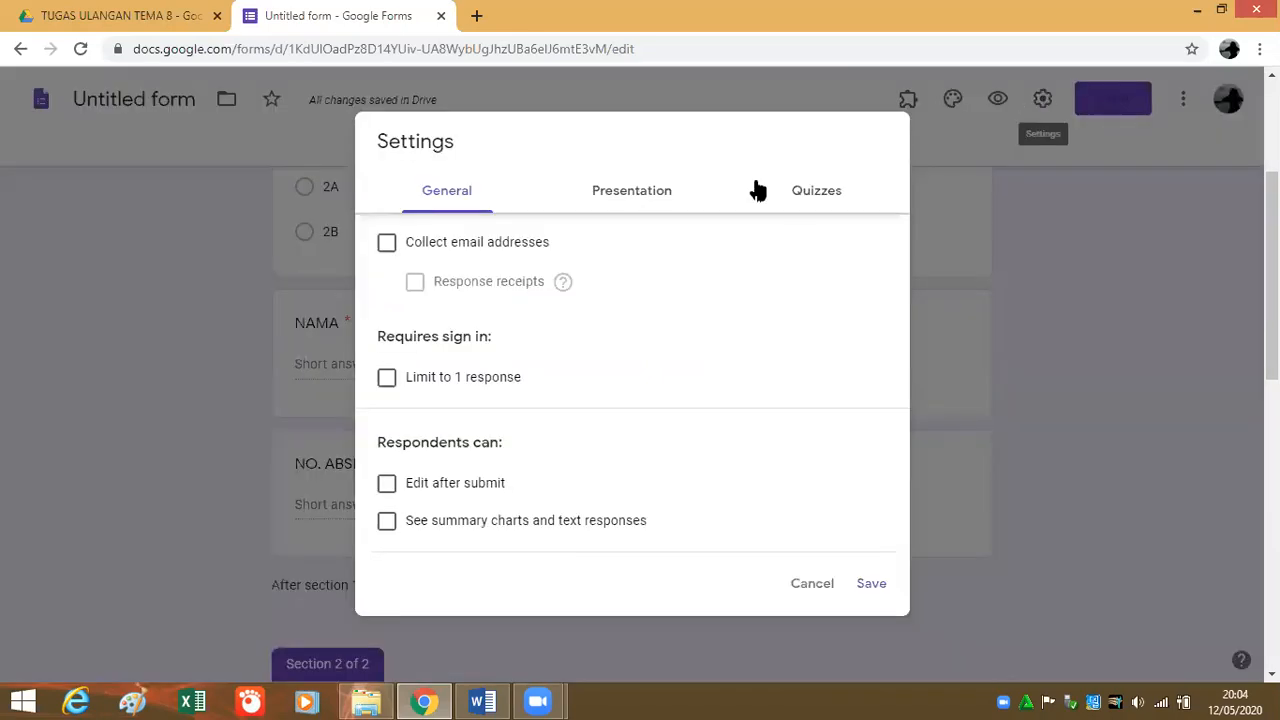
{"action": "left_click", "coordinate": [816, 190]}
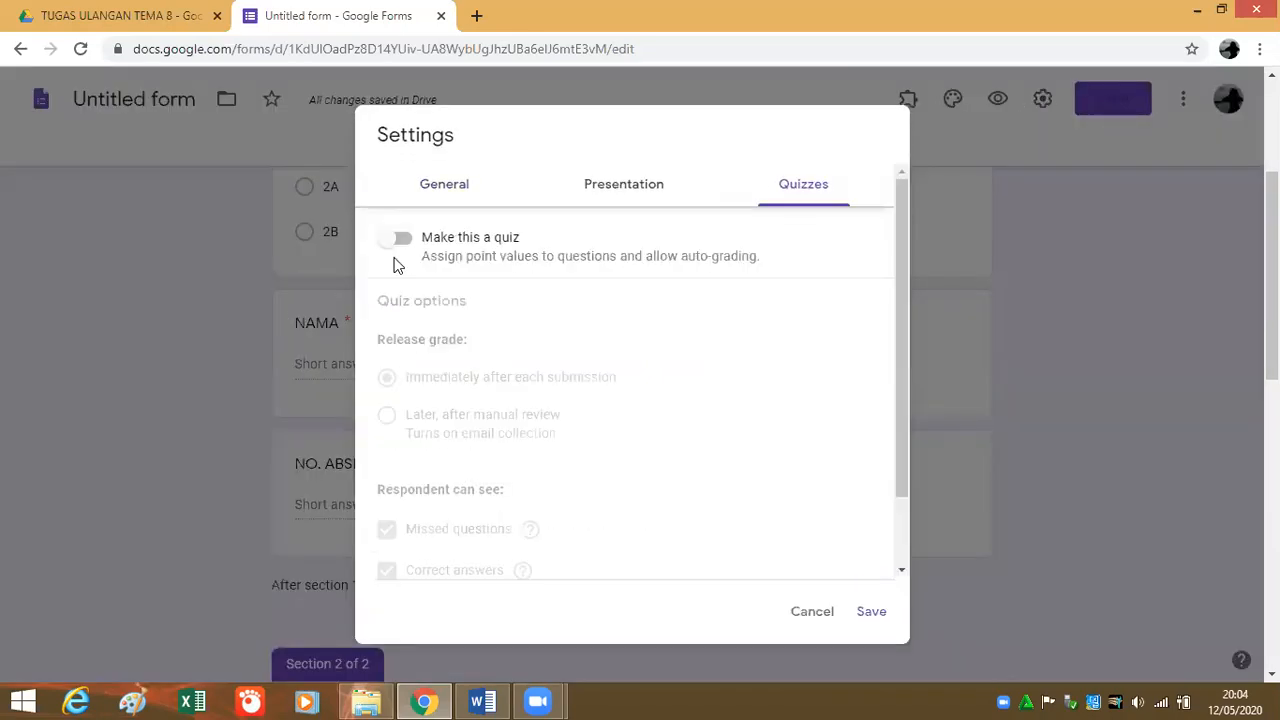
{"action": "left_click", "coordinate": [396, 238]}
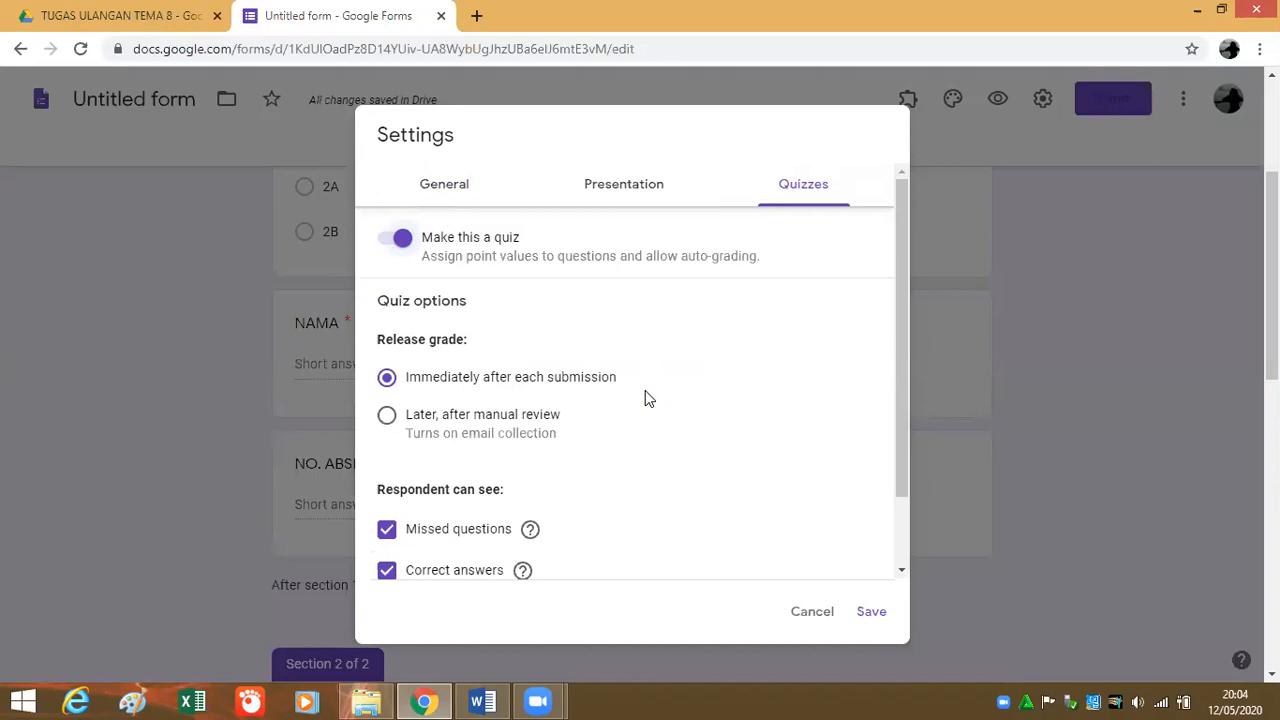
{"action": "scroll", "coordinate": [403, 534], "scroll_direction": "down", "scroll_amount": 2}
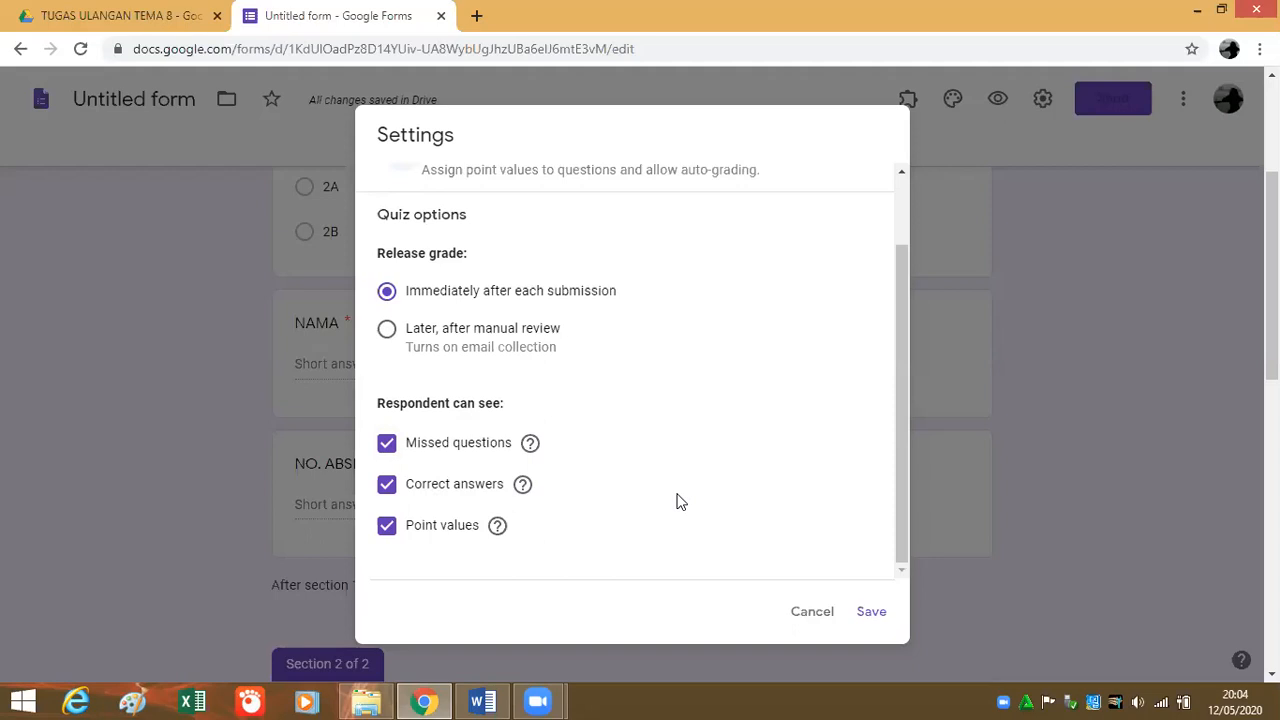
{"action": "left_click", "coordinate": [867, 620]}
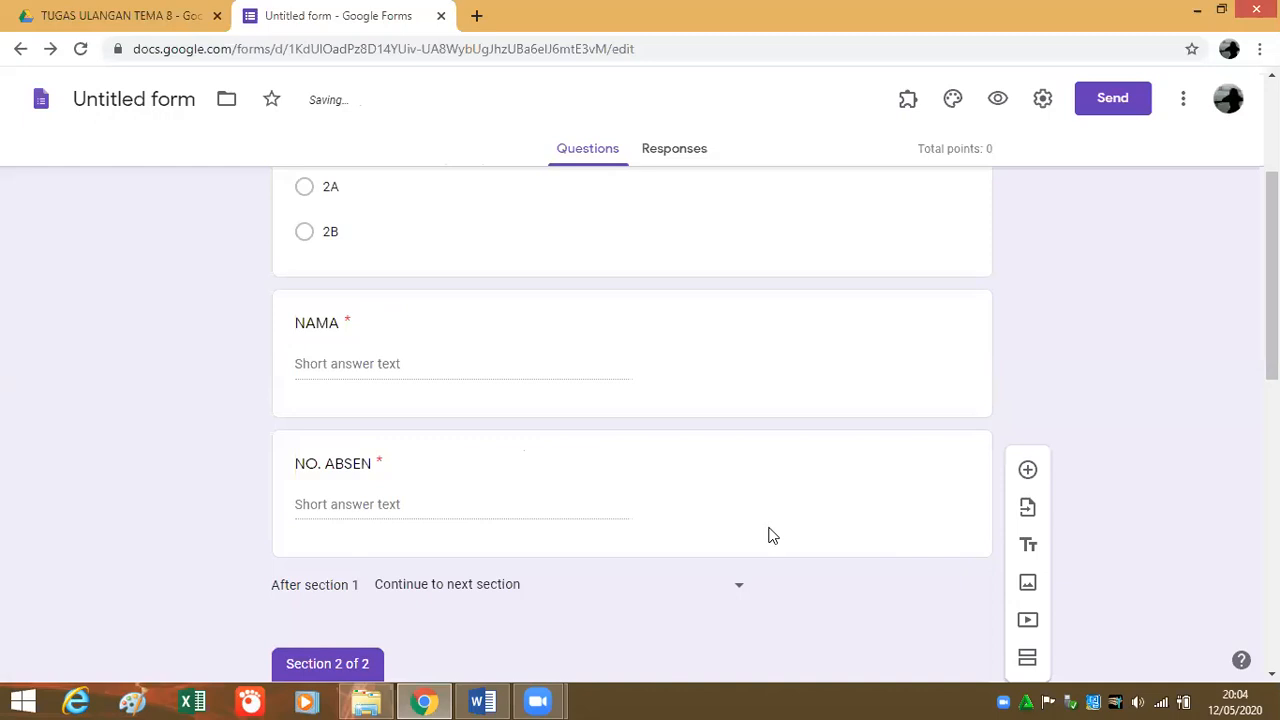
Set the answer key of question 1 to "memakai helm saat naik sepeda motor" and give it 50 points.
{"action": "scroll", "coordinate": [770, 522], "scroll_direction": "down", "scroll_amount": 4}
{"action": "scroll", "coordinate": [354, 495], "scroll_direction": "down", "scroll_amount": 2}
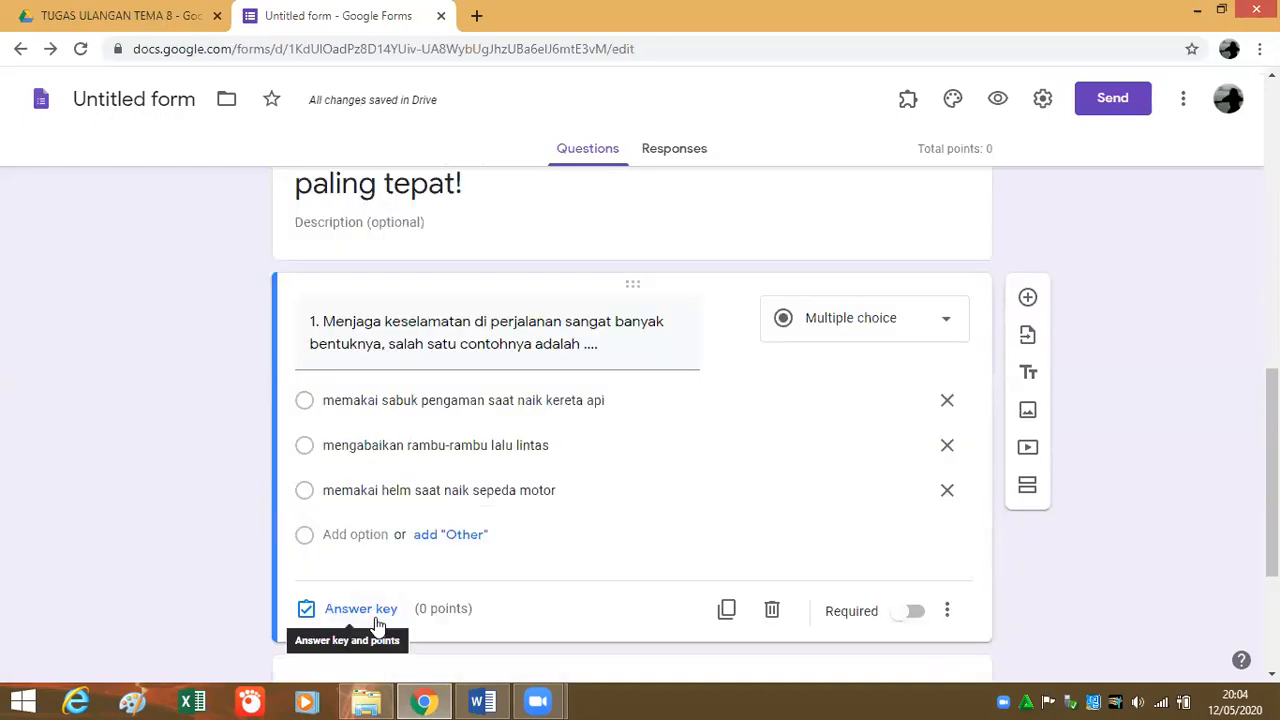
{"action": "left_click", "coordinate": [345, 612]}
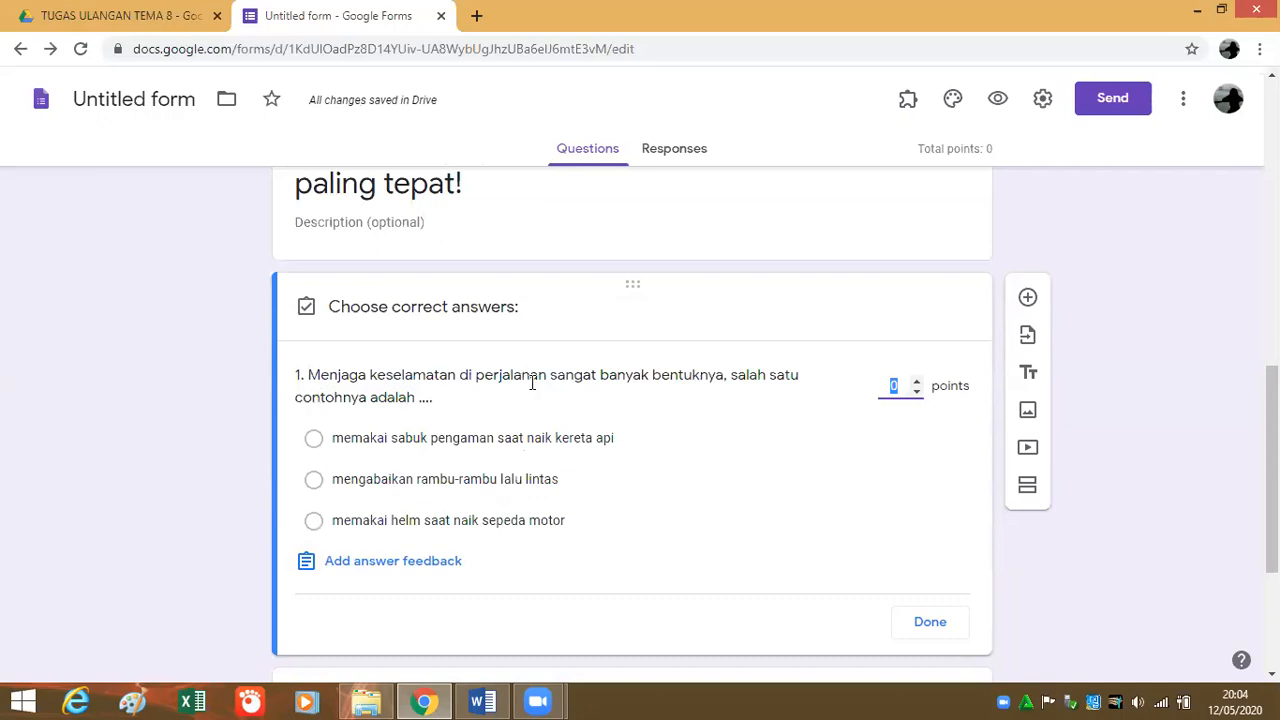
{"action": "left_click", "coordinate": [314, 520]}
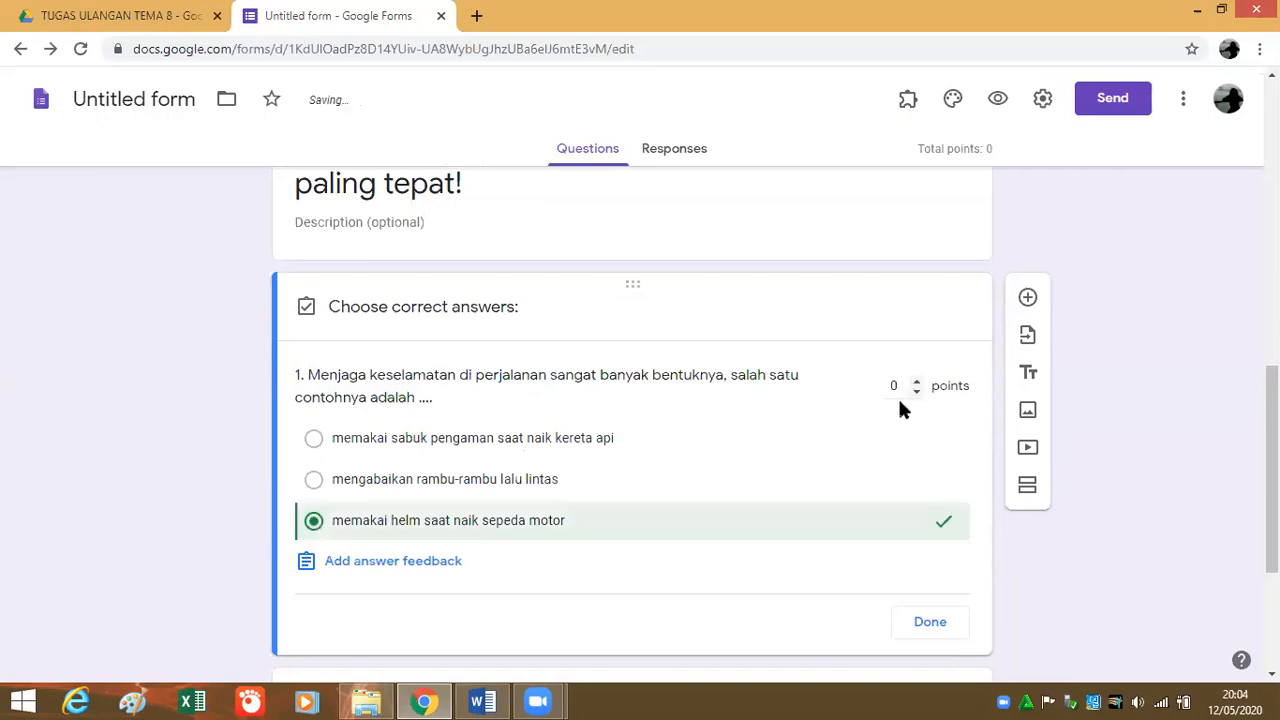
{"action": "left_click", "coordinate": [899, 402]}
{"action": "type", "text": "50"}
{"action": "key", "text": "Return"}
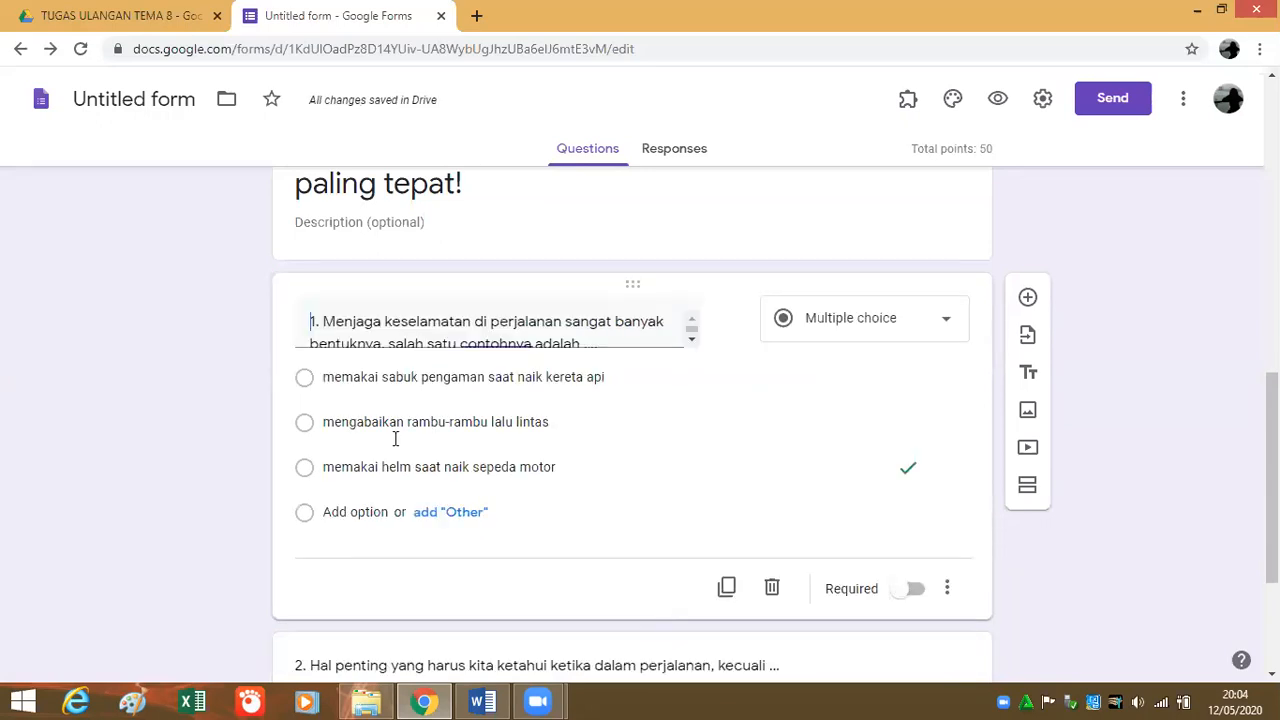
Set the answer key of question 2 to "bekal" and give it 50 points.
{"action": "scroll", "coordinate": [395, 445], "scroll_direction": "down", "scroll_amount": 2}
{"action": "left_click", "coordinate": [343, 497]}
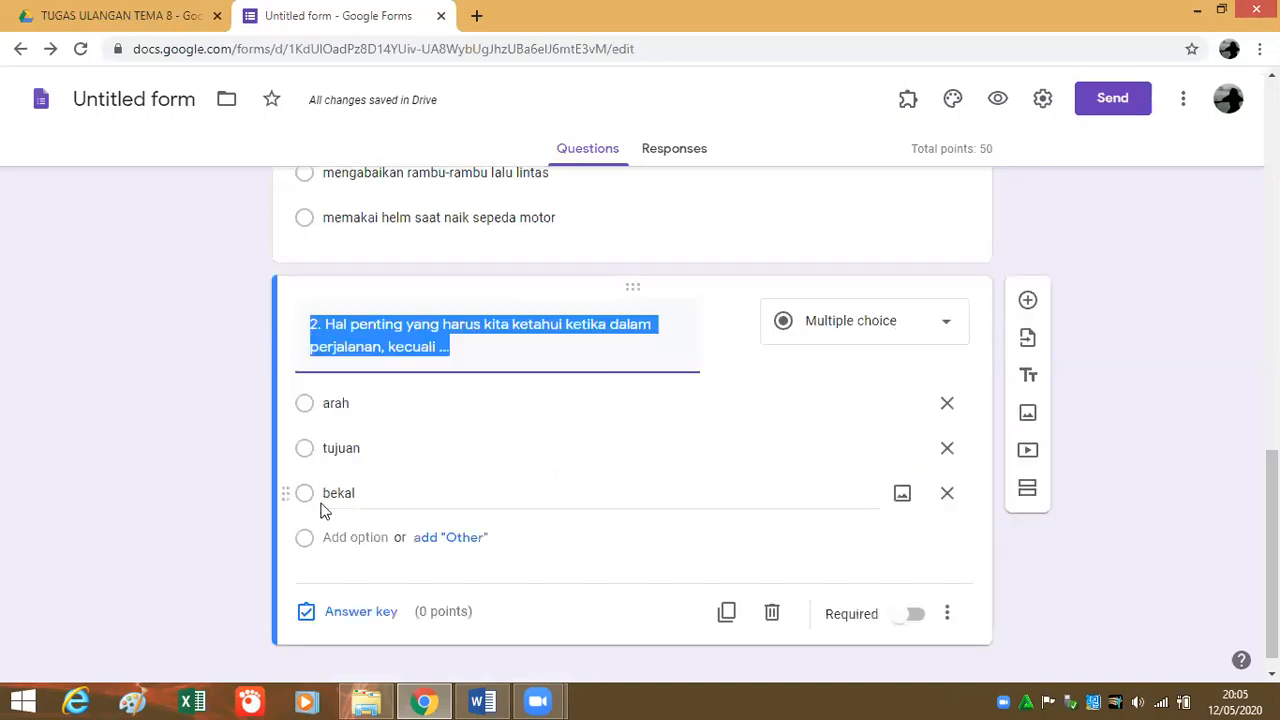
{"action": "left_click", "coordinate": [325, 502]}
{"action": "left_click", "coordinate": [371, 611]}
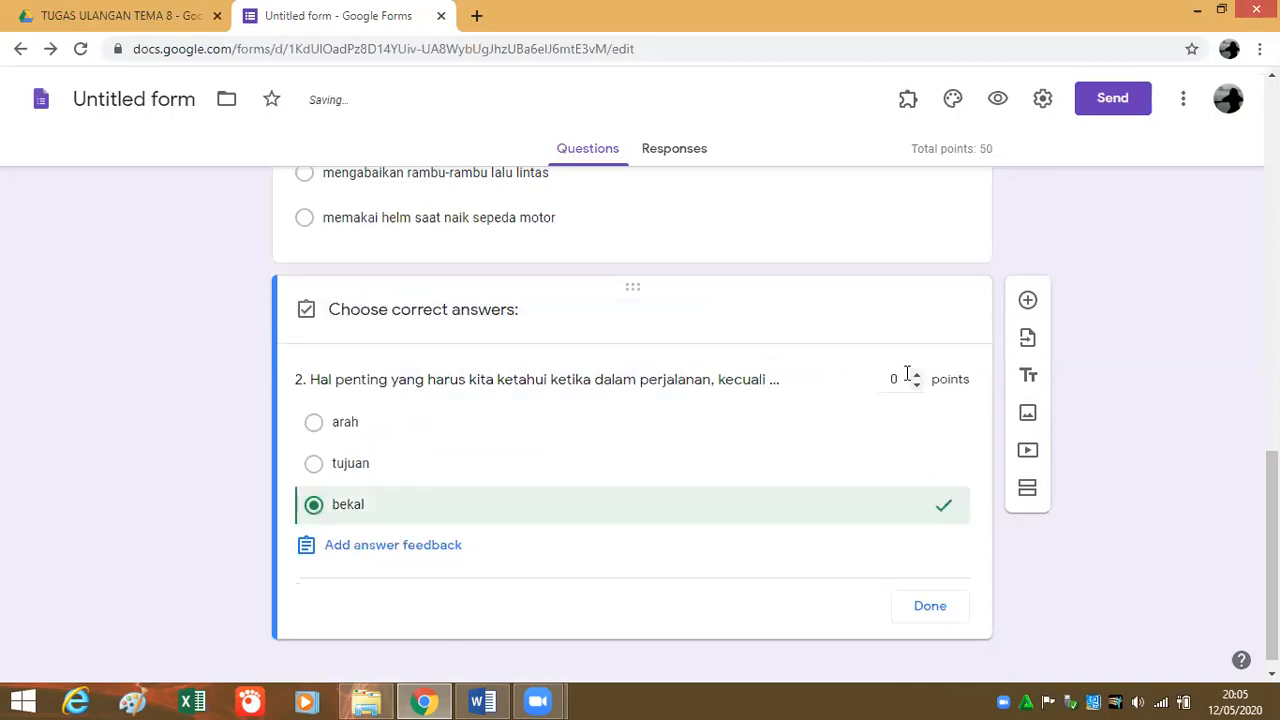
{"action": "left_click", "coordinate": [907, 378]}
{"action": "type", "text": "50"}
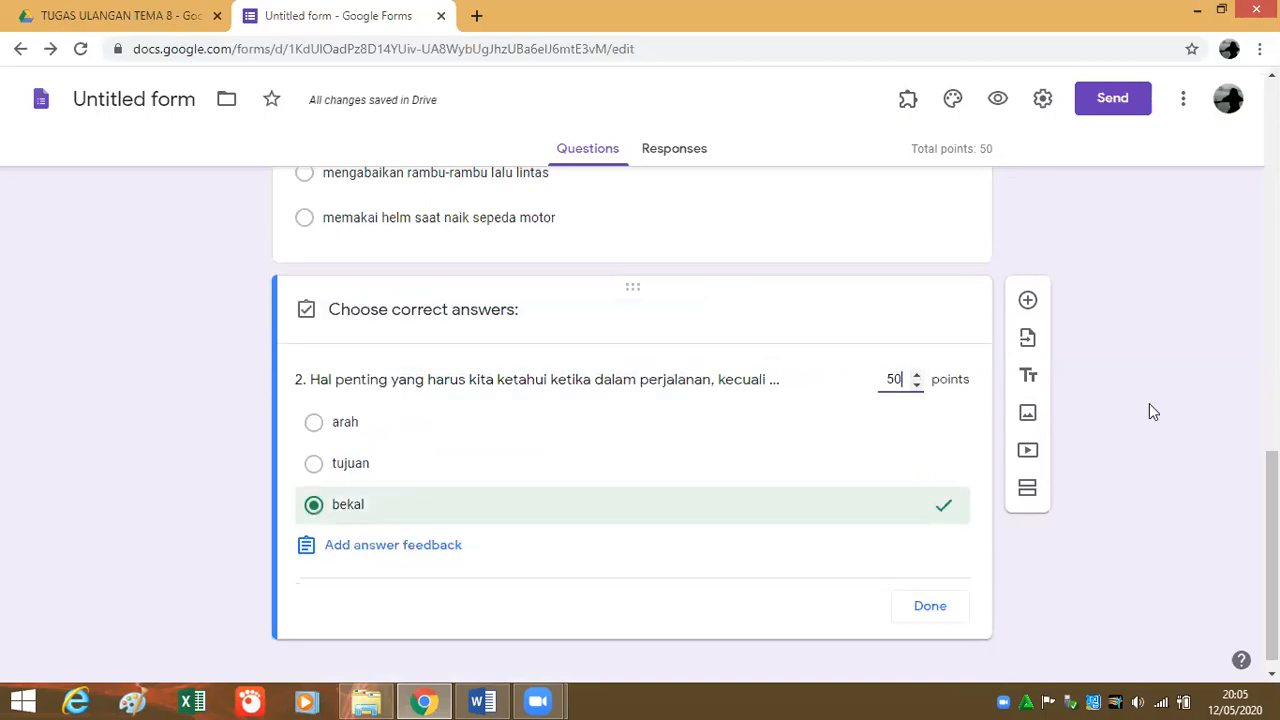
{"action": "left_click", "coordinate": [935, 590]}
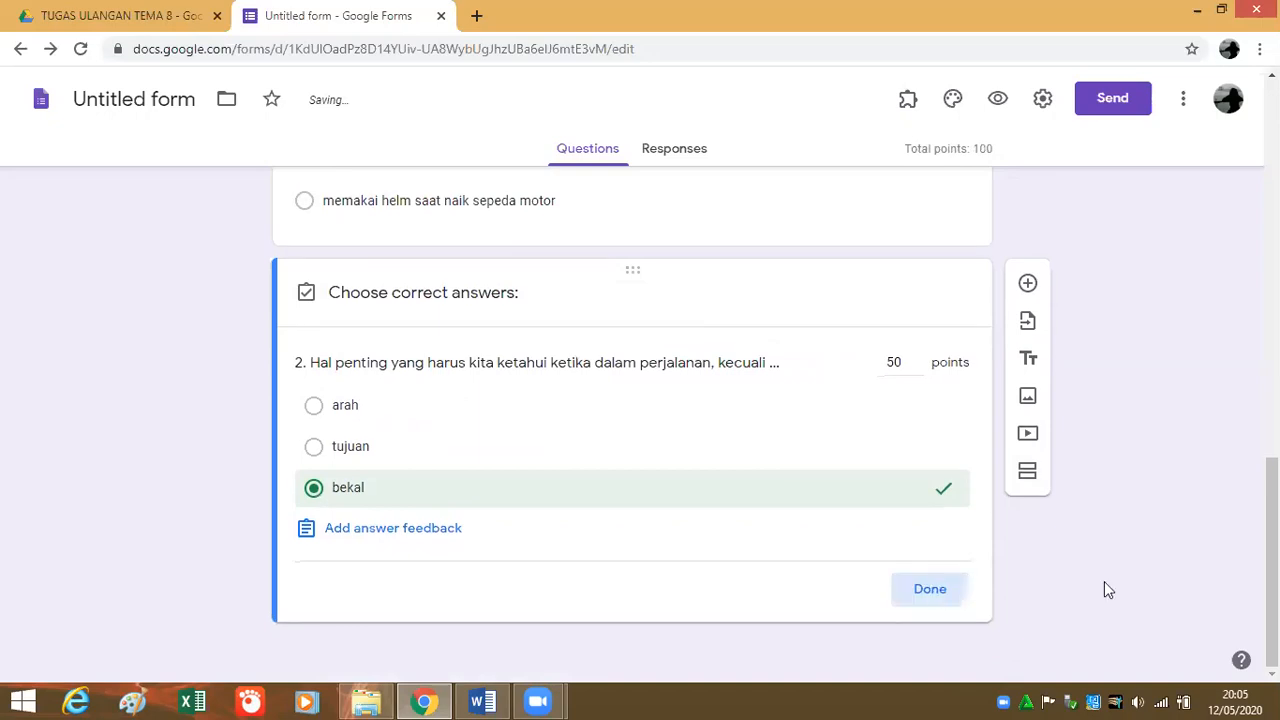
Add the colourful jelly-bean picture from the Work and School themes as the form's header image.
{"action": "scroll", "coordinate": [1106, 581], "scroll_direction": "up", "scroll_amount": 5}
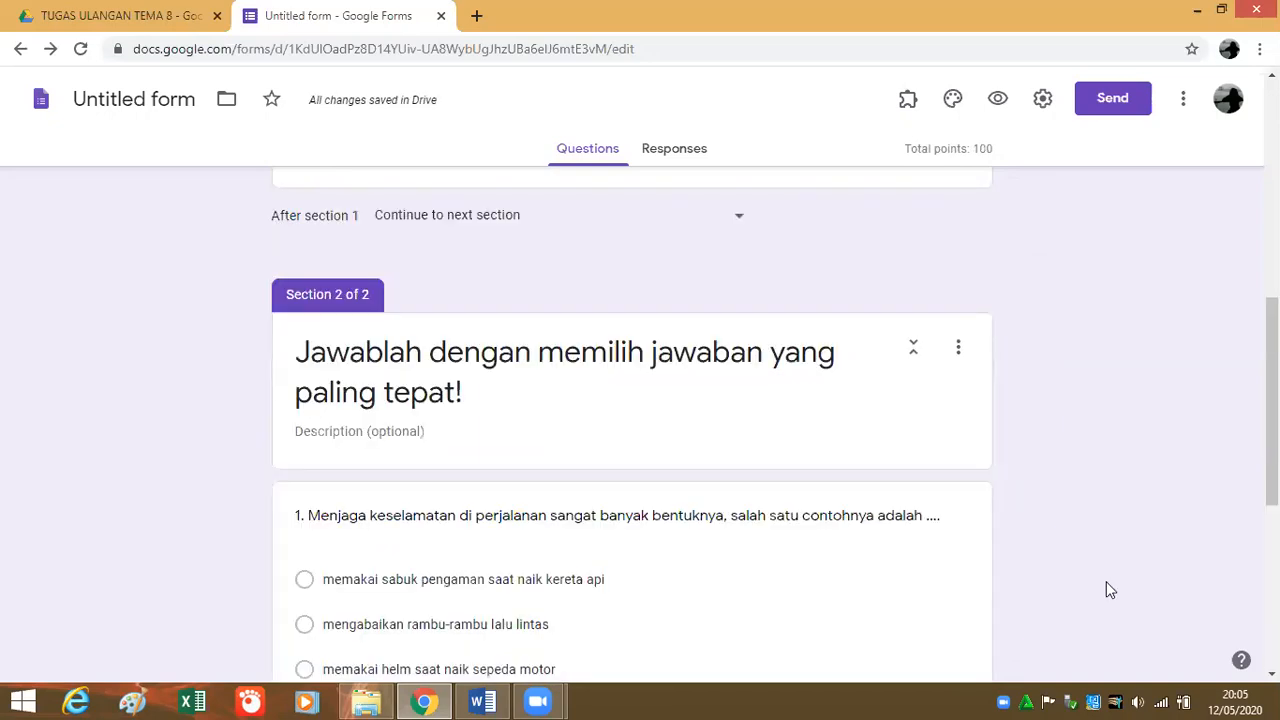
{"action": "scroll", "coordinate": [1106, 581], "scroll_direction": "up", "scroll_amount": 10}
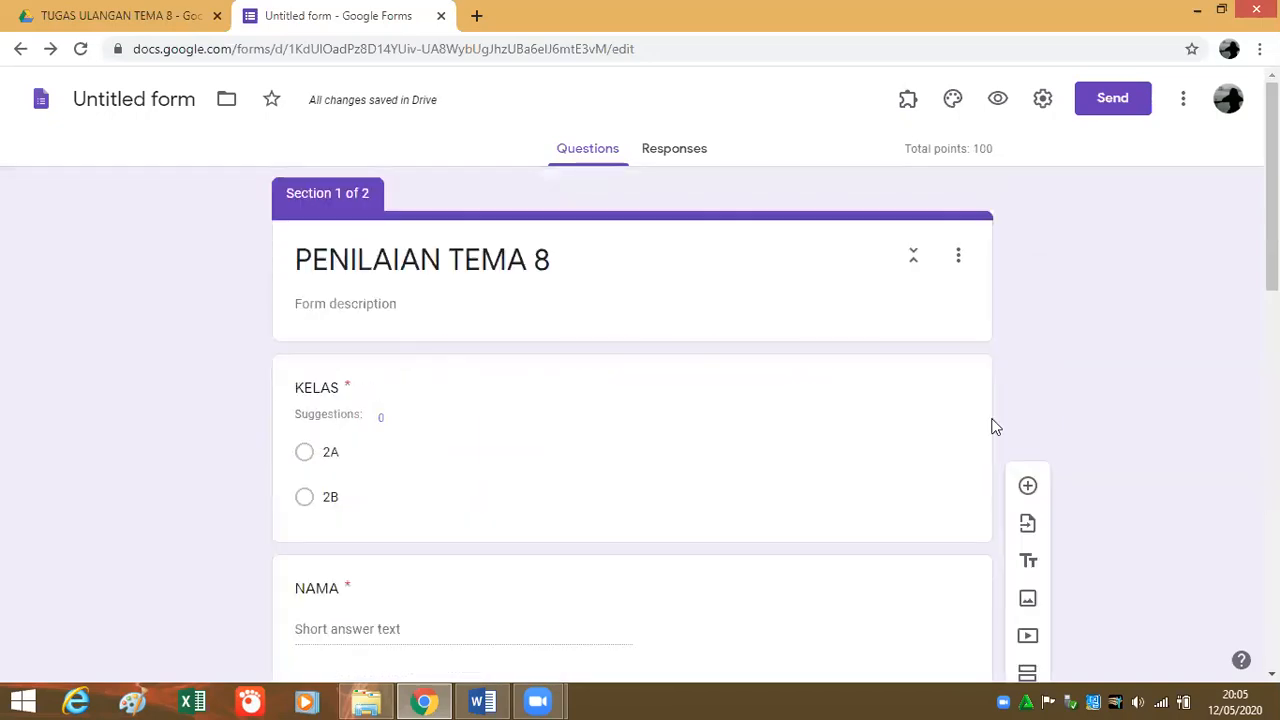
{"action": "left_click", "coordinate": [955, 106]}
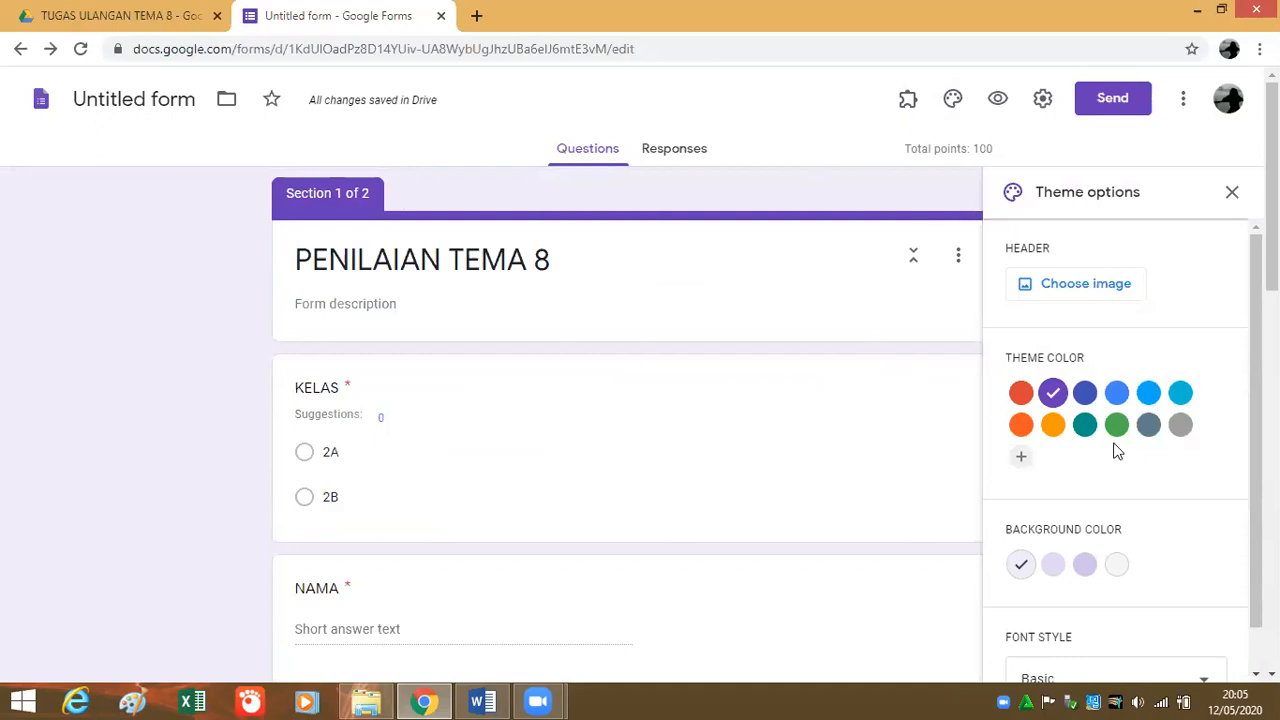
{"action": "left_click", "coordinate": [1078, 286]}
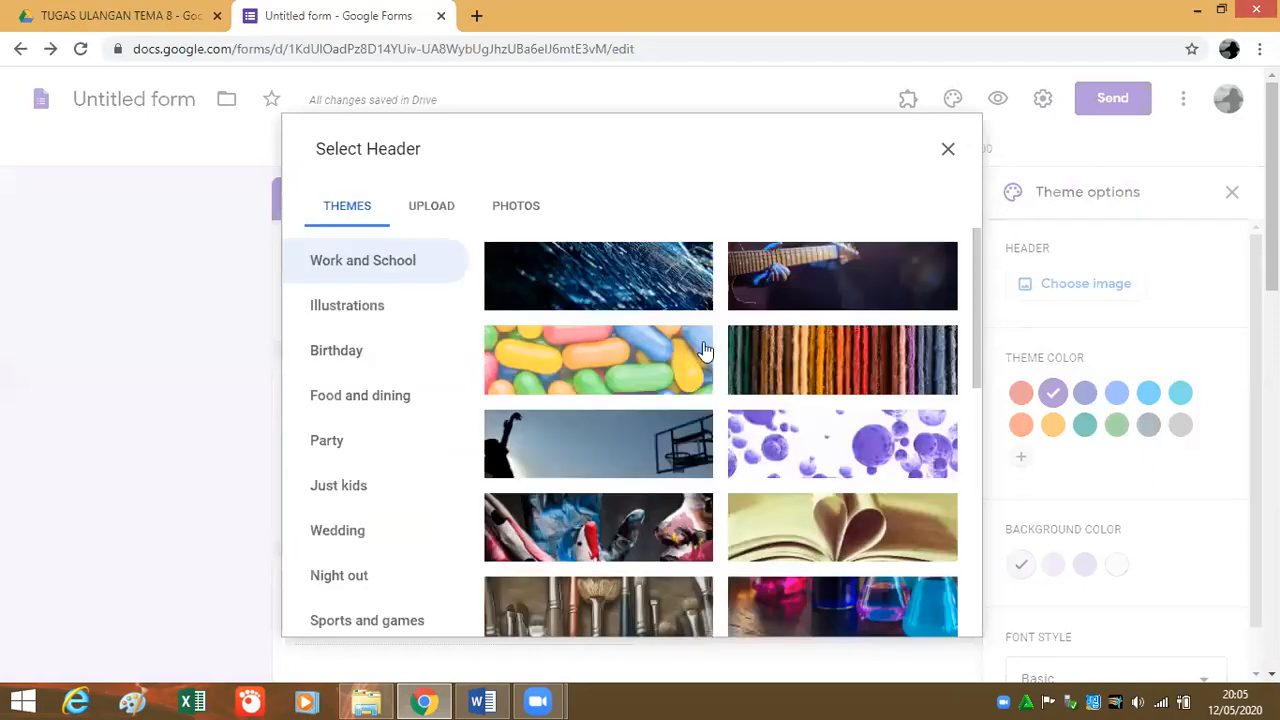
{"action": "left_click", "coordinate": [600, 361]}
{"action": "left_click", "coordinate": [922, 622]}
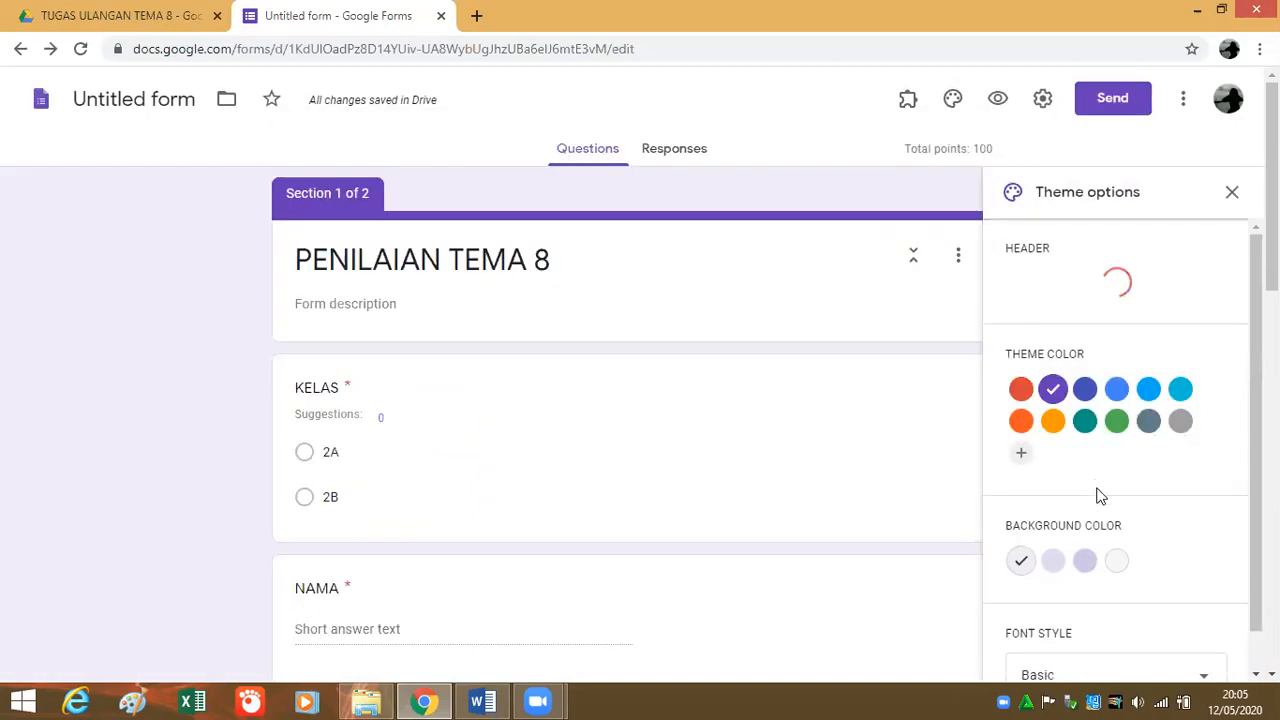
Change the form's font style to Formal and check how the headings look in both sections.
{"action": "scroll", "coordinate": [1098, 495], "scroll_direction": "down", "scroll_amount": 1}
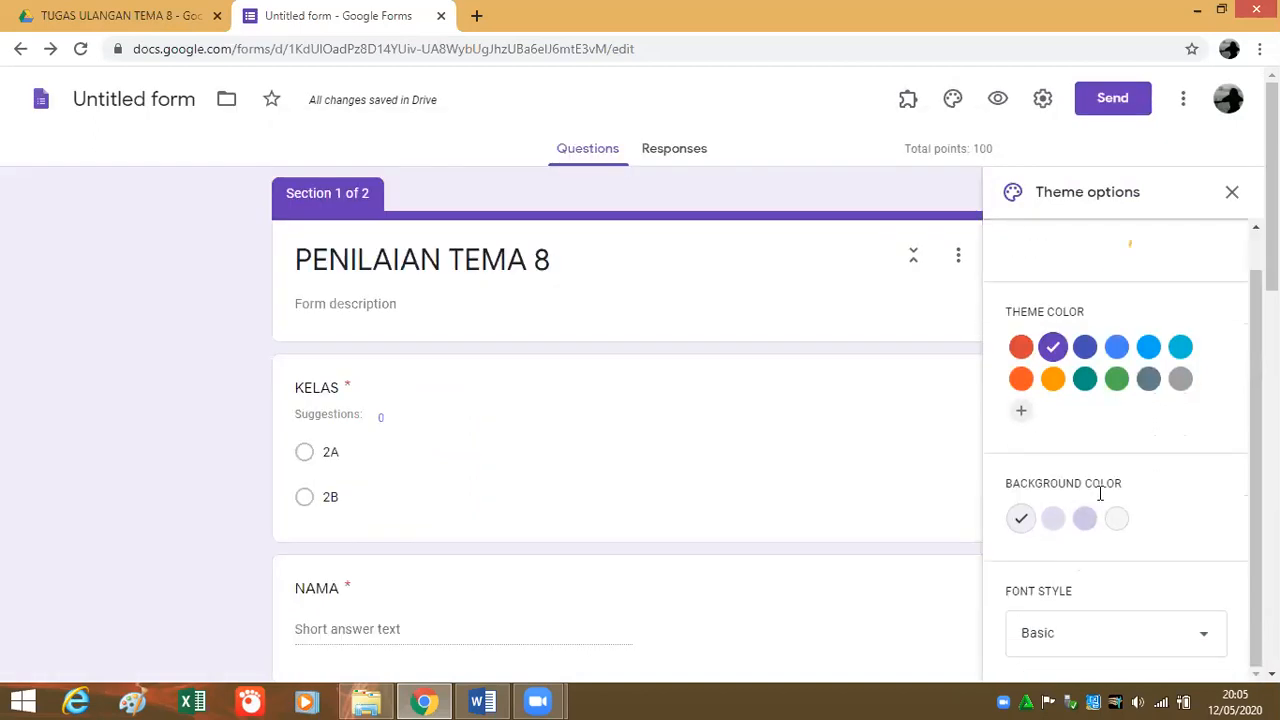
{"action": "left_click", "coordinate": [1138, 650]}
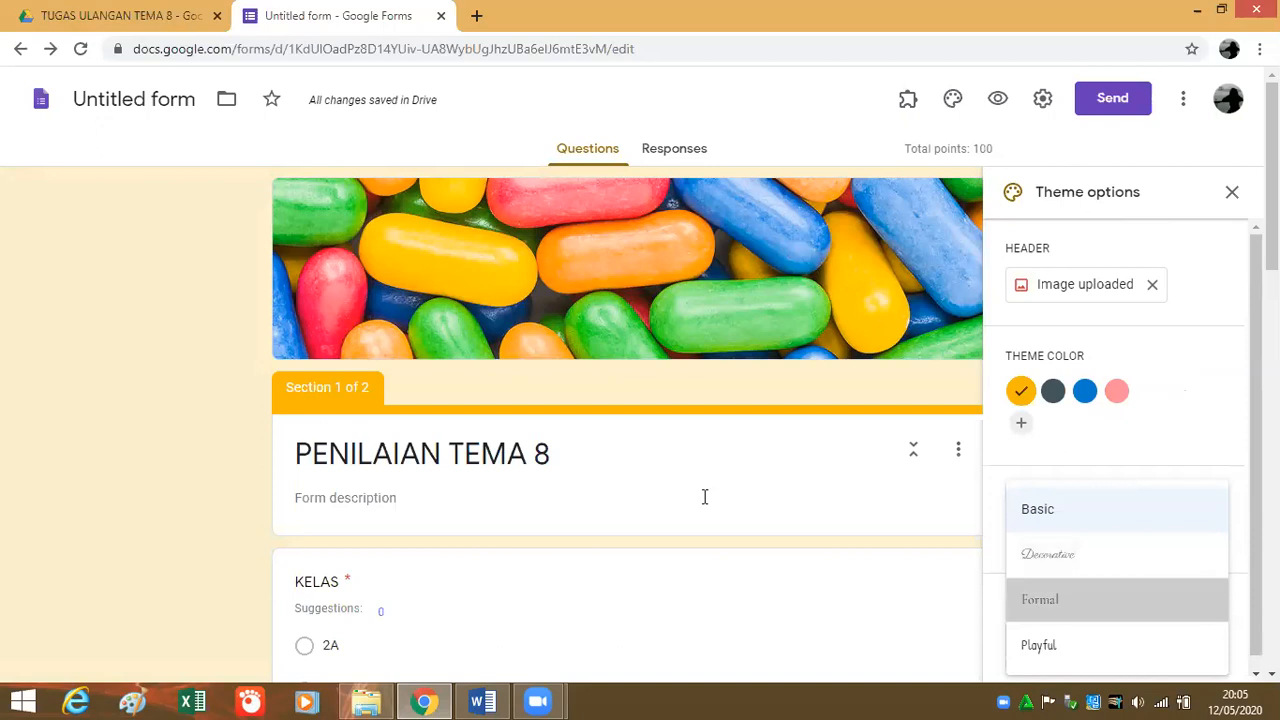
{"action": "scroll", "coordinate": [829, 588], "scroll_direction": "down", "scroll_amount": 8}
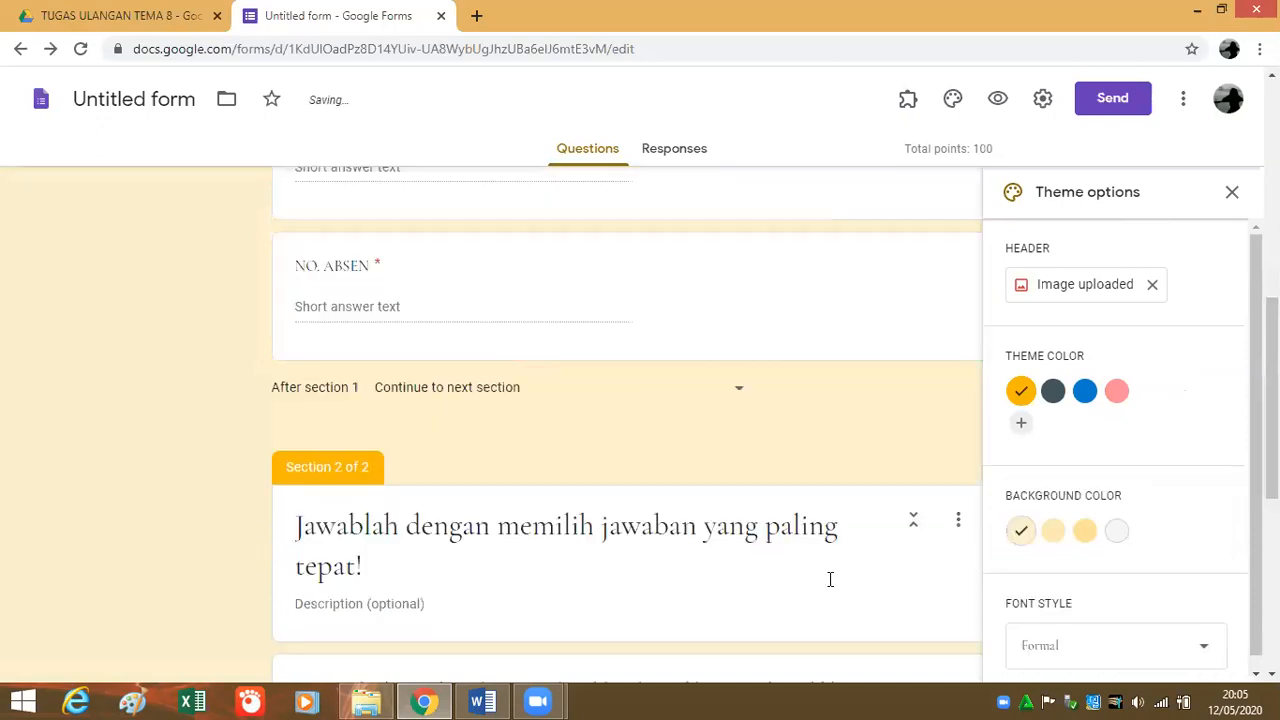
{"action": "scroll", "coordinate": [832, 450], "scroll_direction": "up", "scroll_amount": 3}
{"action": "scroll", "coordinate": [1050, 392], "scroll_direction": "up", "scroll_amount": 5}
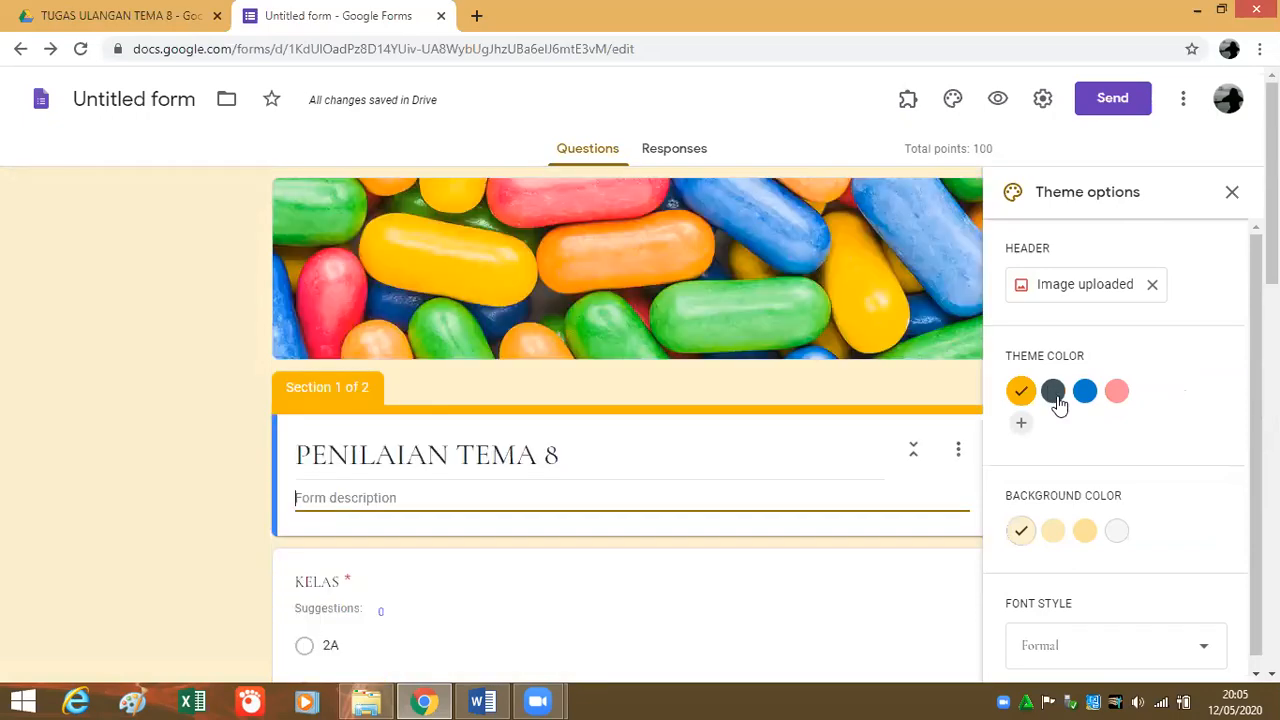
Change the theme color to dark slate grey, check it across the form, and close the theme options.
{"action": "left_click", "coordinate": [1053, 393]}
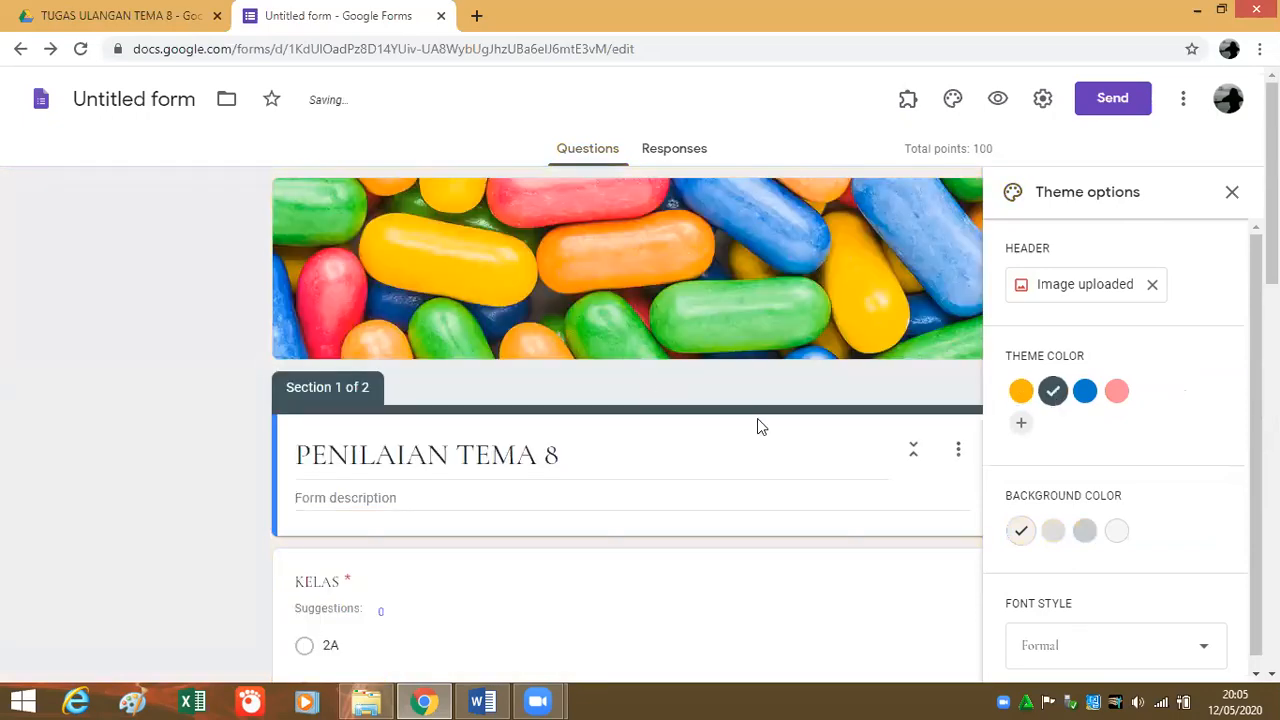
{"action": "scroll", "coordinate": [757, 426], "scroll_direction": "down", "scroll_amount": 8}
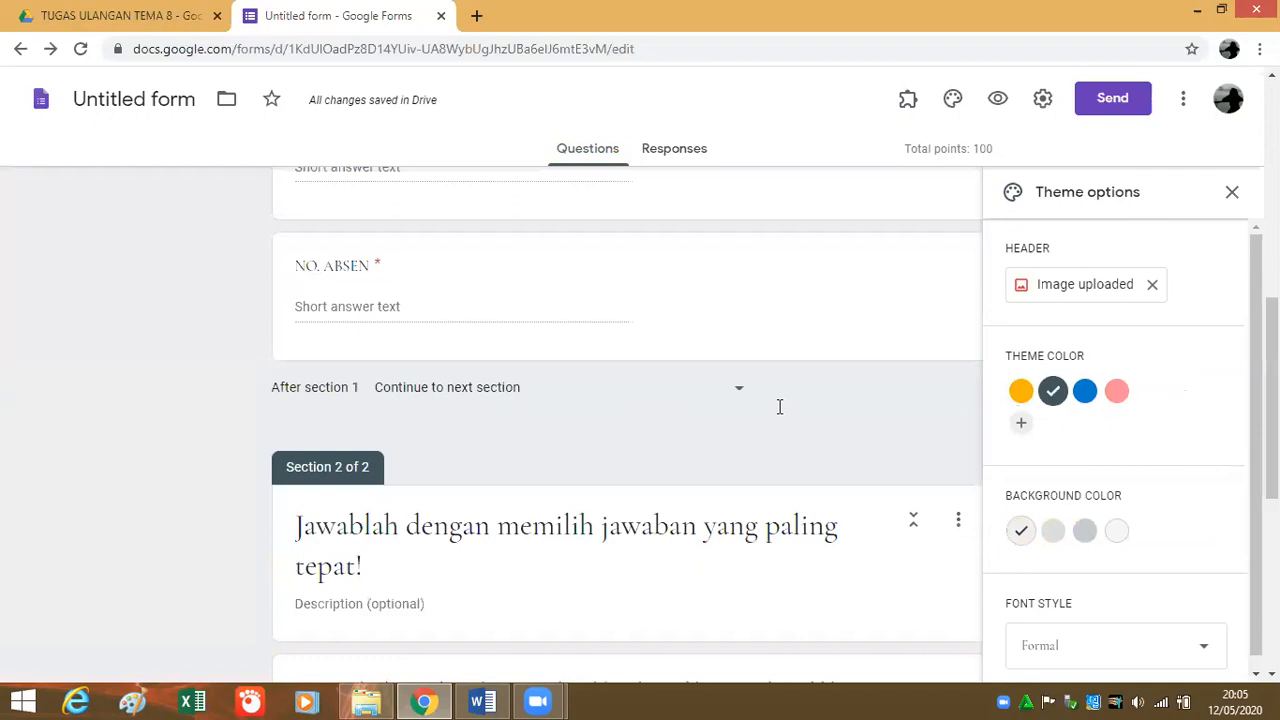
{"action": "scroll", "coordinate": [1120, 212], "scroll_direction": "up", "scroll_amount": 8}
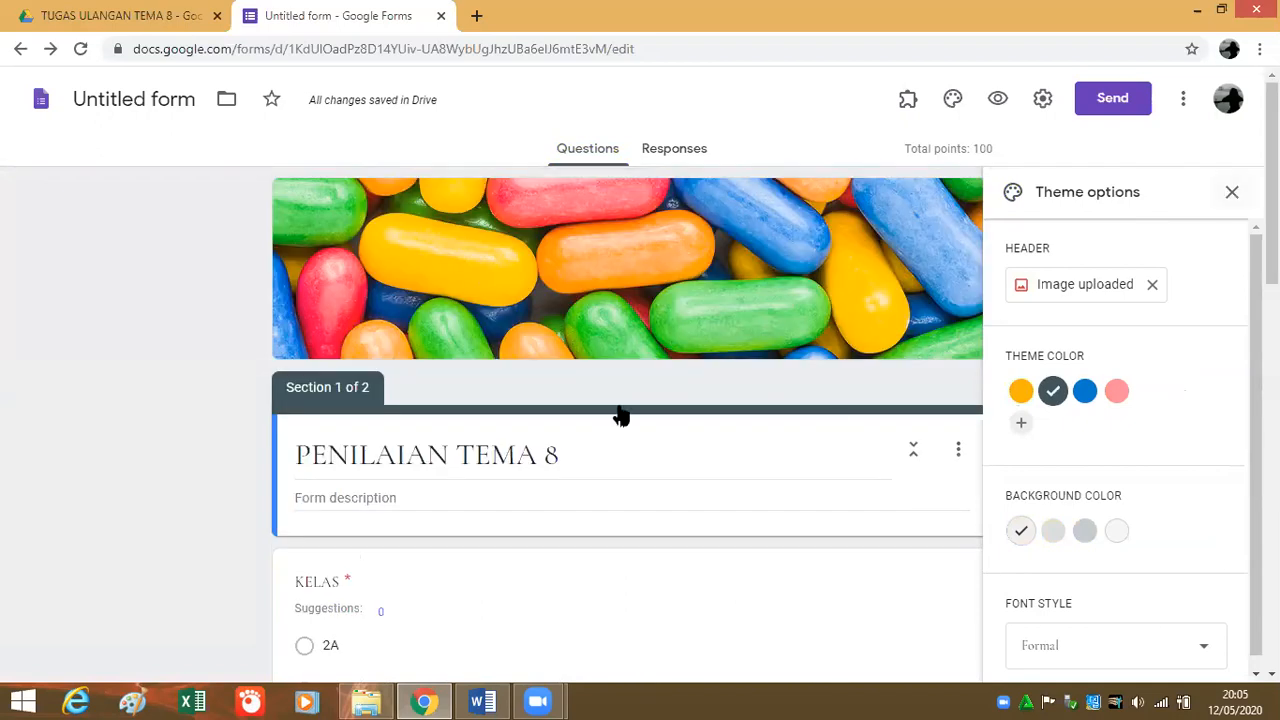
{"action": "scroll", "coordinate": [622, 415], "scroll_direction": "down", "scroll_amount": 7}
{"action": "scroll", "coordinate": [1222, 334], "scroll_direction": "up", "scroll_amount": 7}
{"action": "left_click", "coordinate": [1232, 192]}
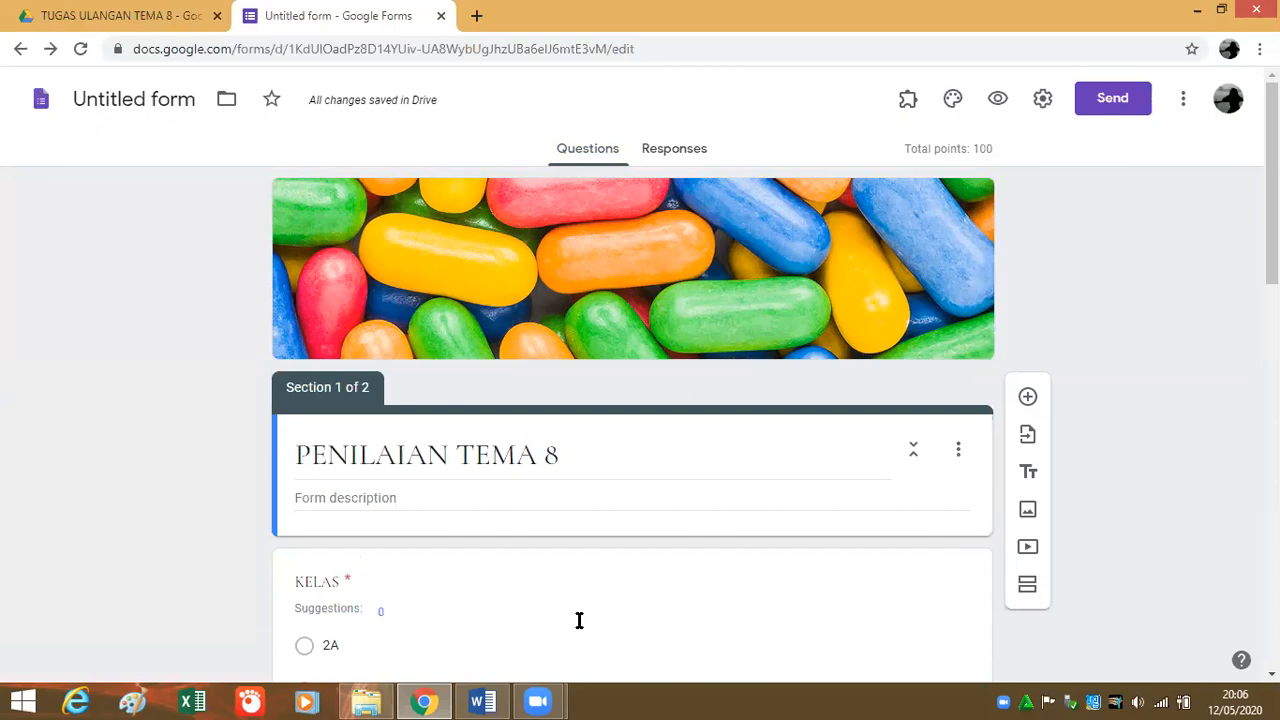
Create a shortened share link for the form and copy it to the clipboard.
{"action": "left_click", "coordinate": [1112, 98]}
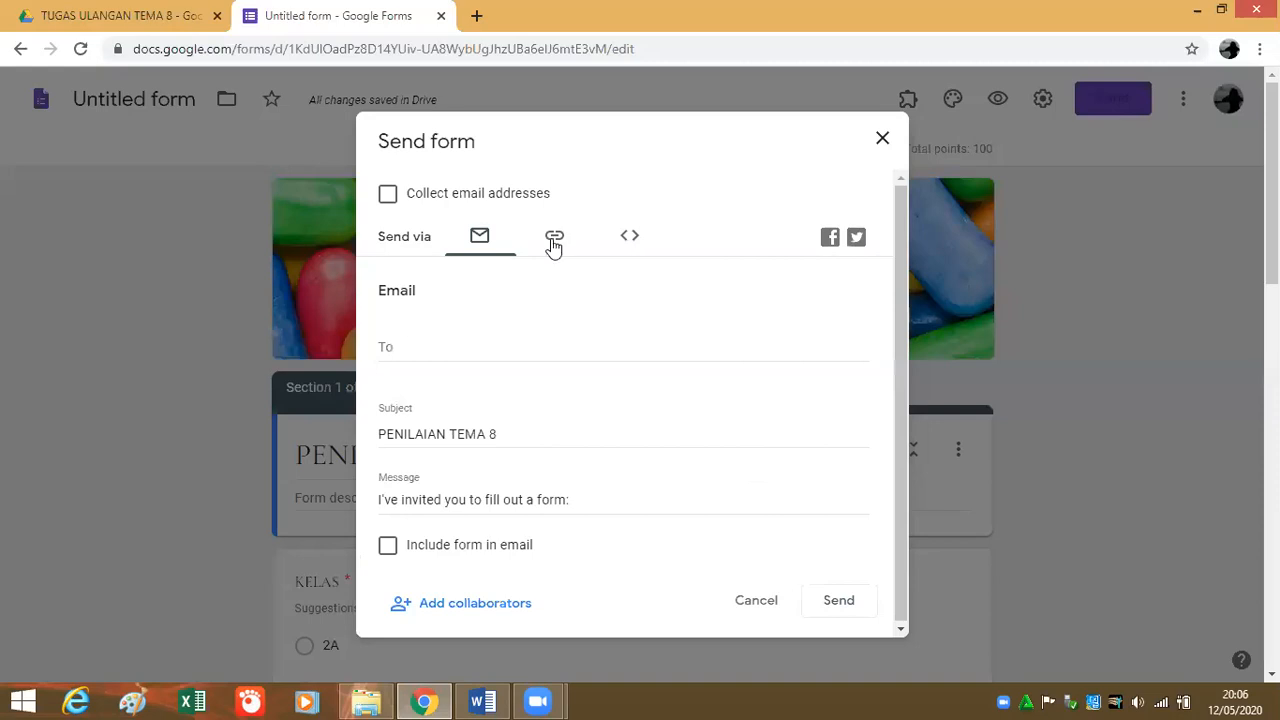
{"action": "left_click", "coordinate": [553, 245]}
{"action": "left_click", "coordinate": [390, 358]}
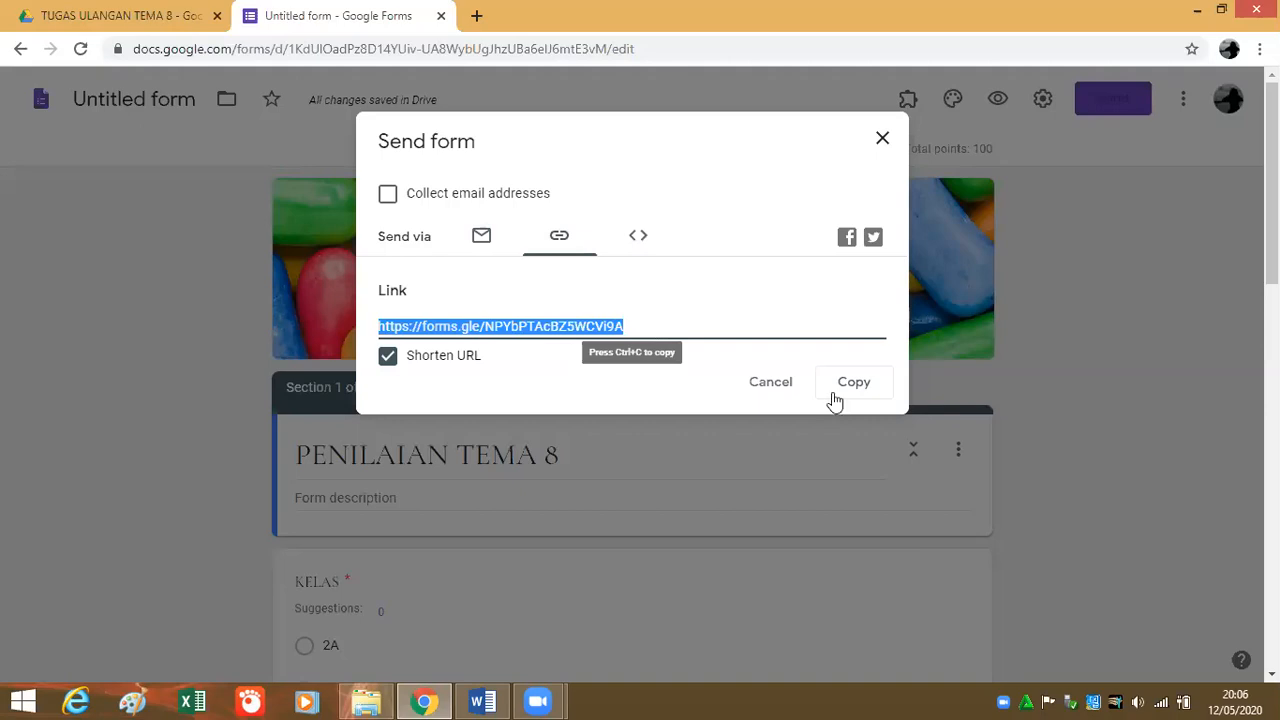
{"action": "key", "text": "ctrl+c"}
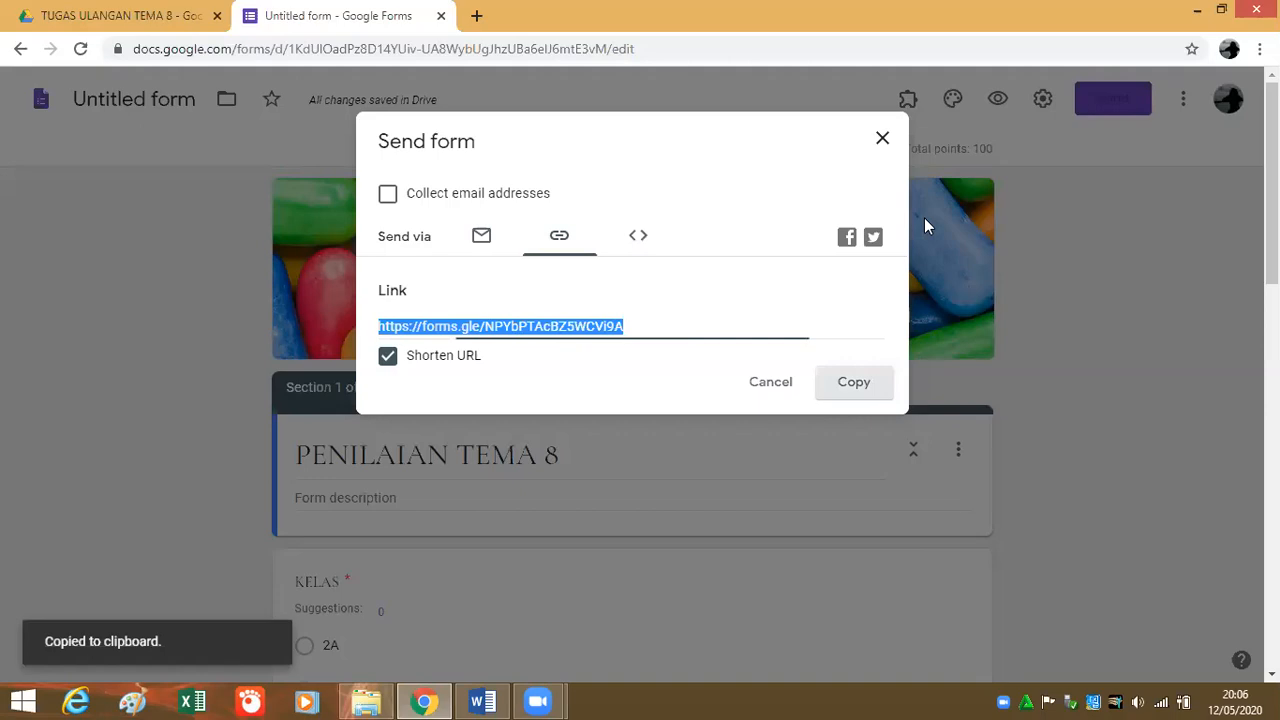
Preview the form as respondents see it and check the header, KELAS, NAMA and NO. ABSEN fields.
{"action": "left_click", "coordinate": [956, 131]}
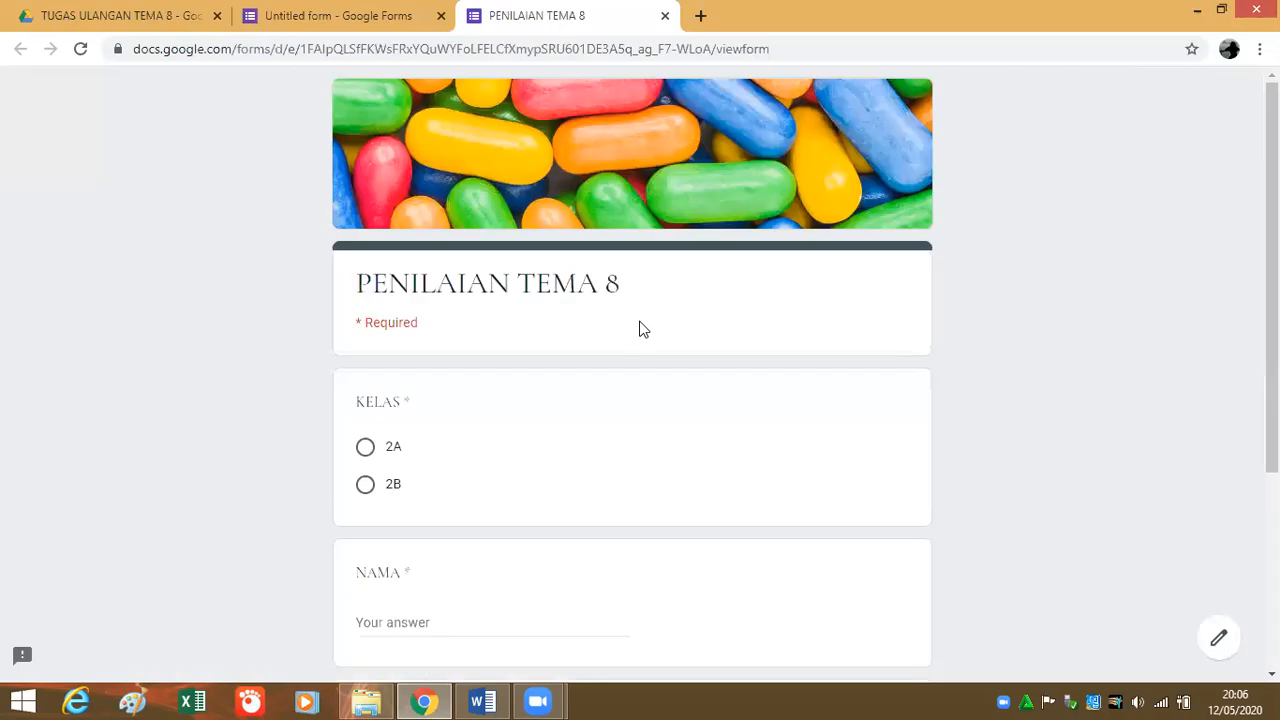
{"action": "scroll", "coordinate": [643, 330], "scroll_direction": "down", "scroll_amount": 3}
{"action": "scroll", "coordinate": [643, 330], "scroll_direction": "down", "scroll_amount": 1}
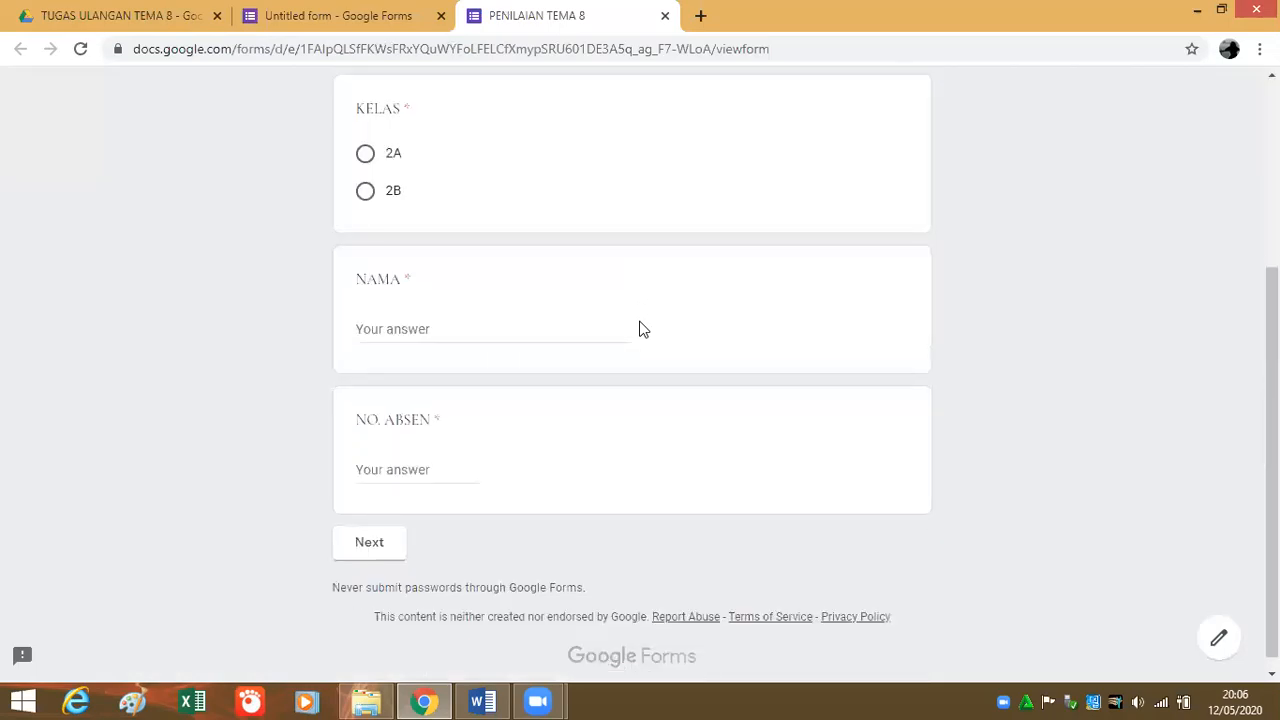
{"action": "scroll", "coordinate": [643, 330], "scroll_direction": "up", "scroll_amount": 3}
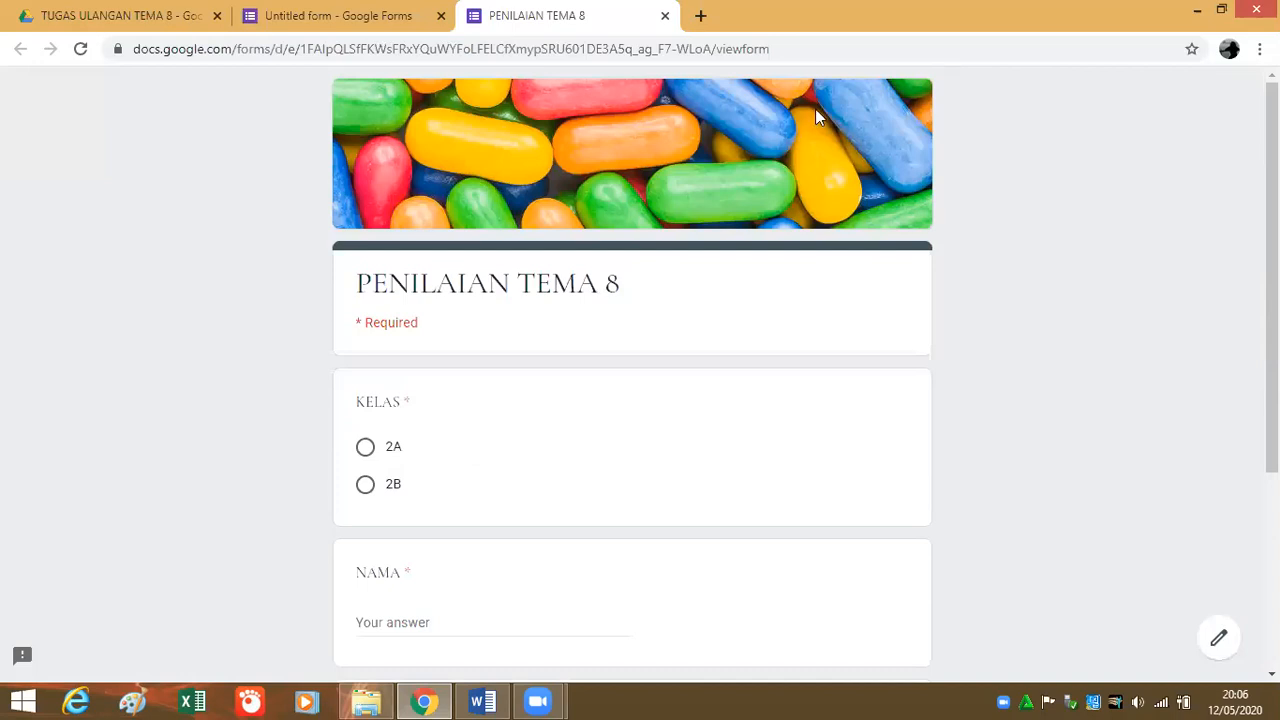